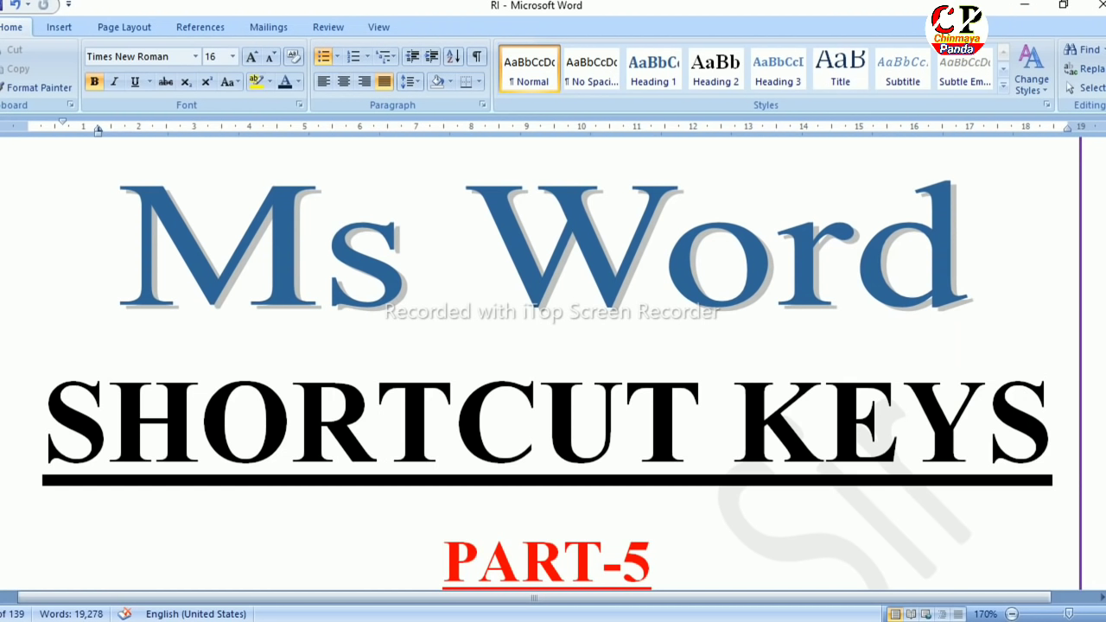
Step: Scroll past the PART-5 title to show the Ctrl + A to Ctrl + F shortcut bullets
scroll(553, 363, down, 2)
scroll(553, 363, down, 1)
scroll(553, 363, down, 2)
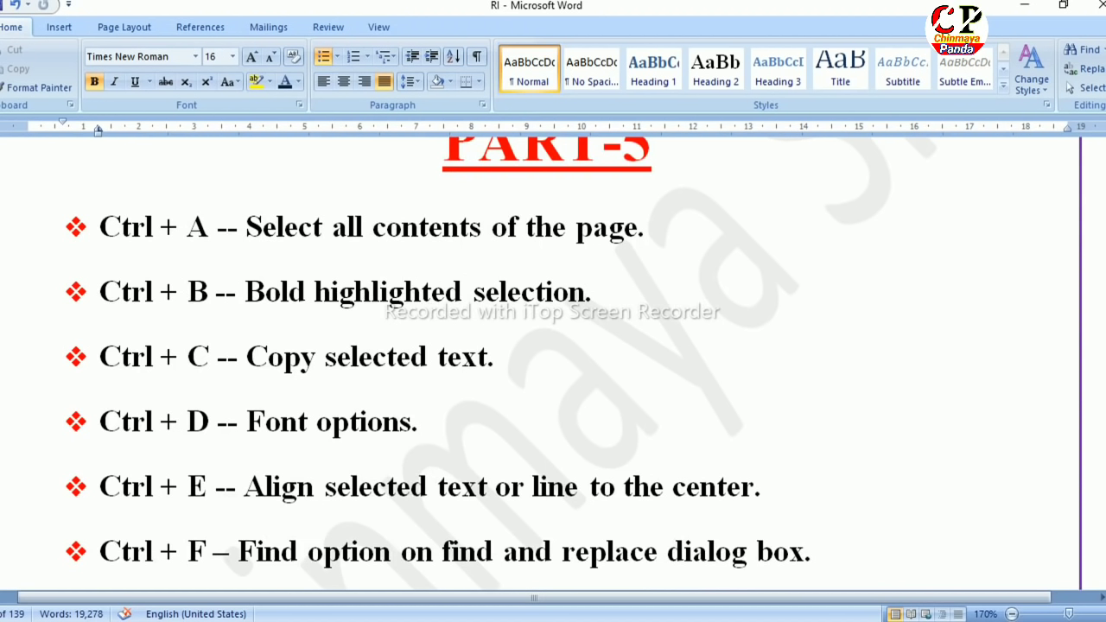
key(ctrl+a)
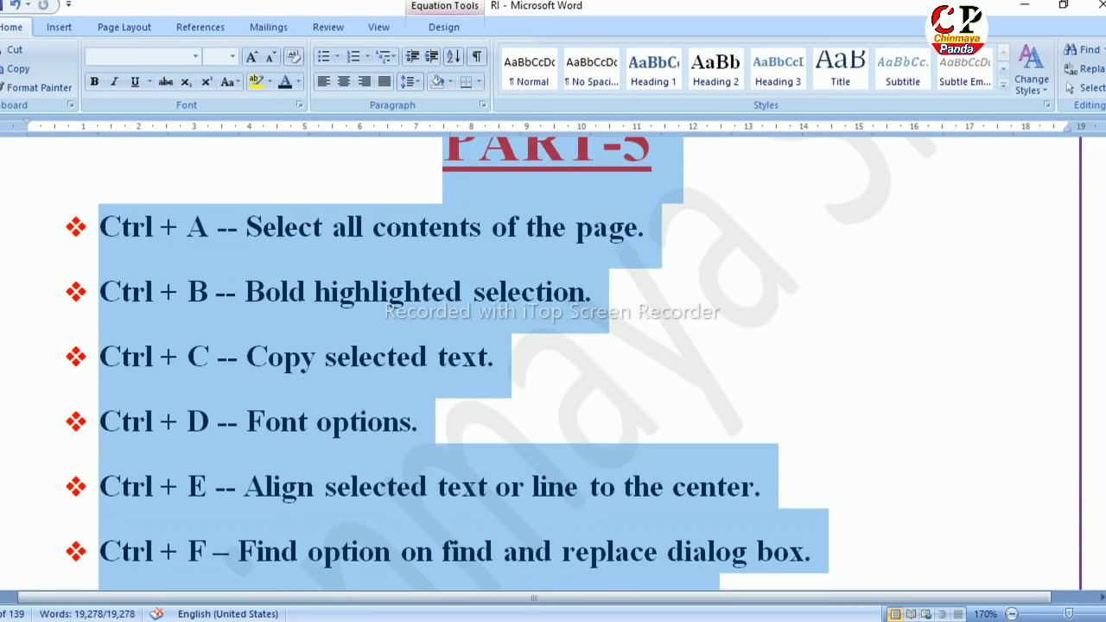
click(495, 356)
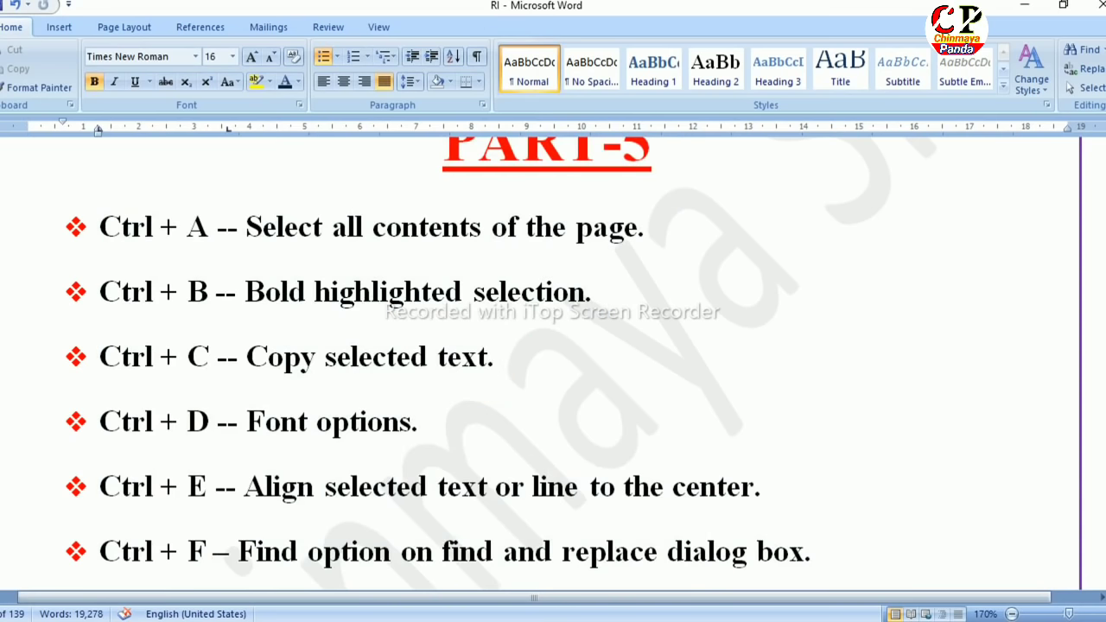
click(594, 291)
key(ctrl+shift+Left)
key(ctrl+shift+Left)
key(ctrl+shift+Left)
key(ctrl+shift+Left)
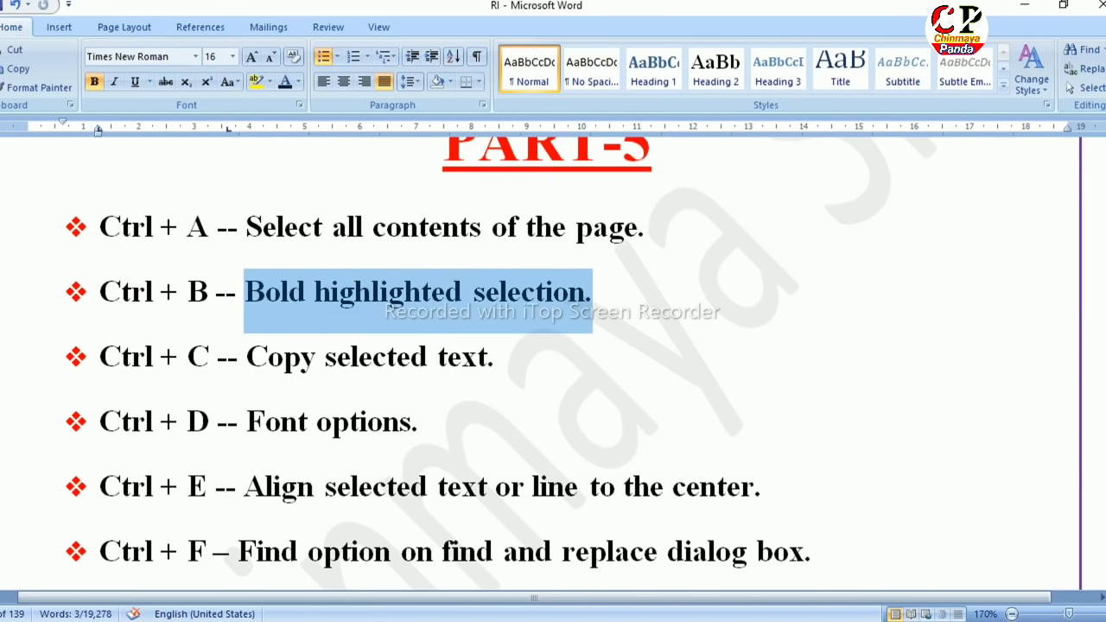
key(ctrl+b)
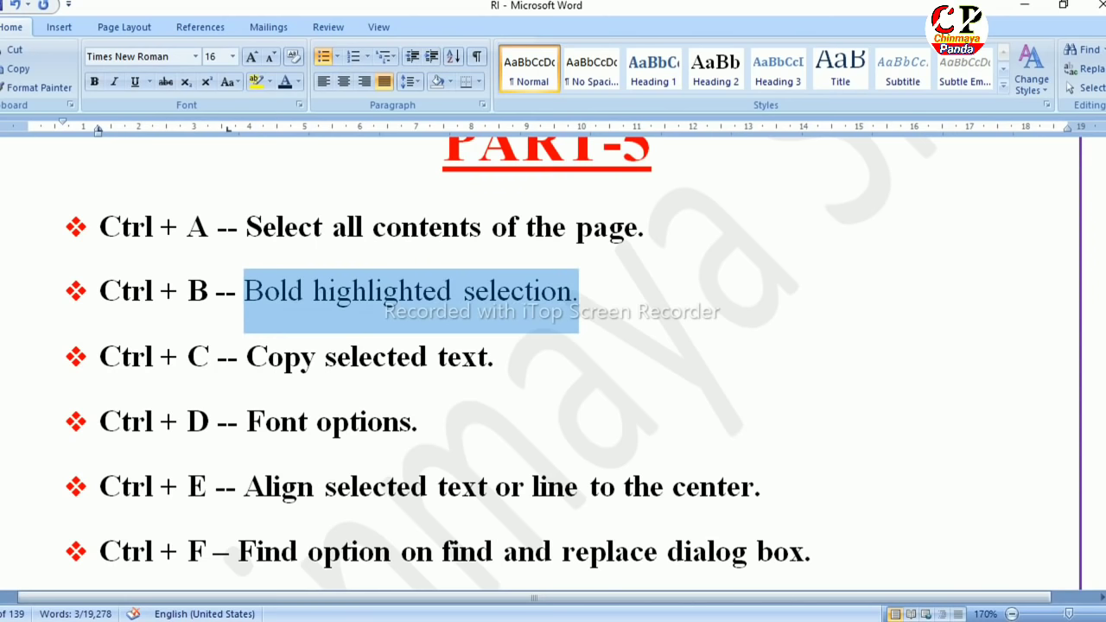
key(ctrl+b)
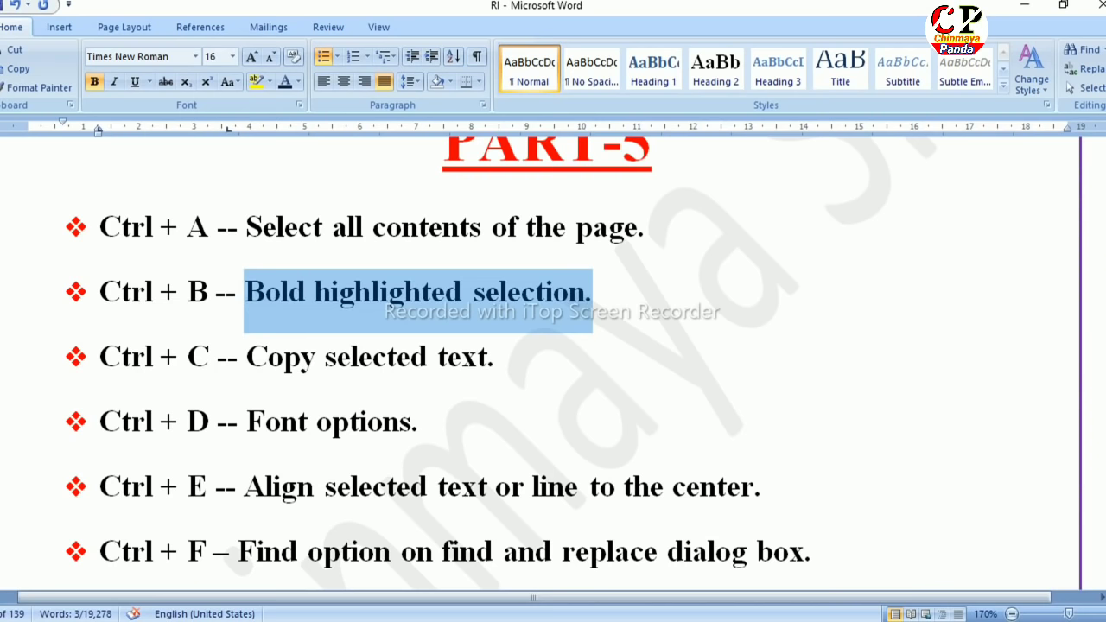
click(392, 305)
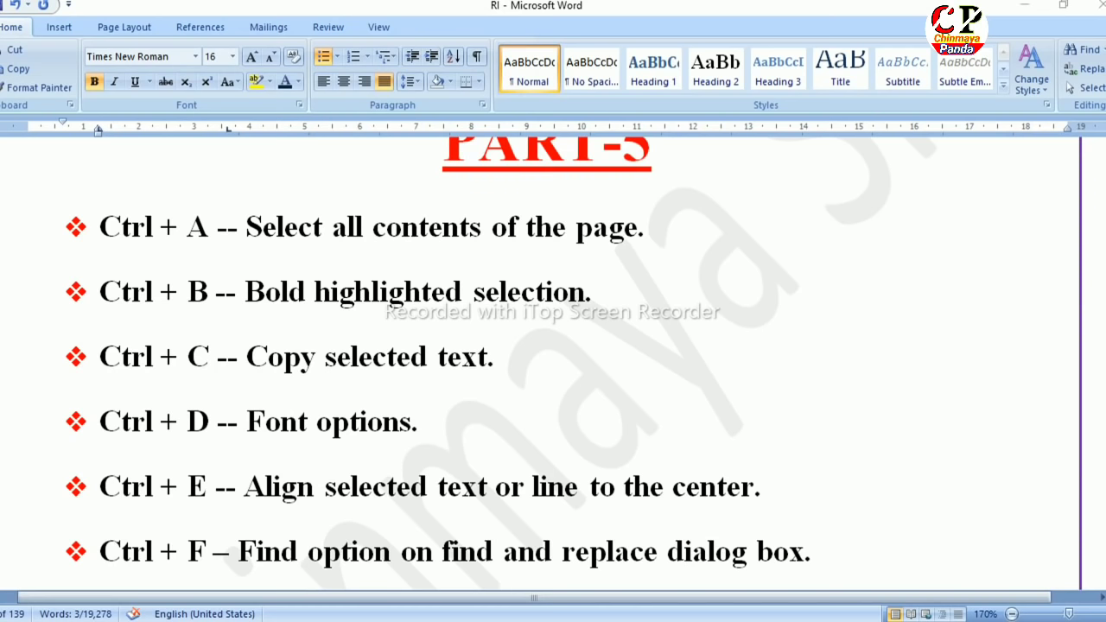
drag(245, 291, 592, 291)
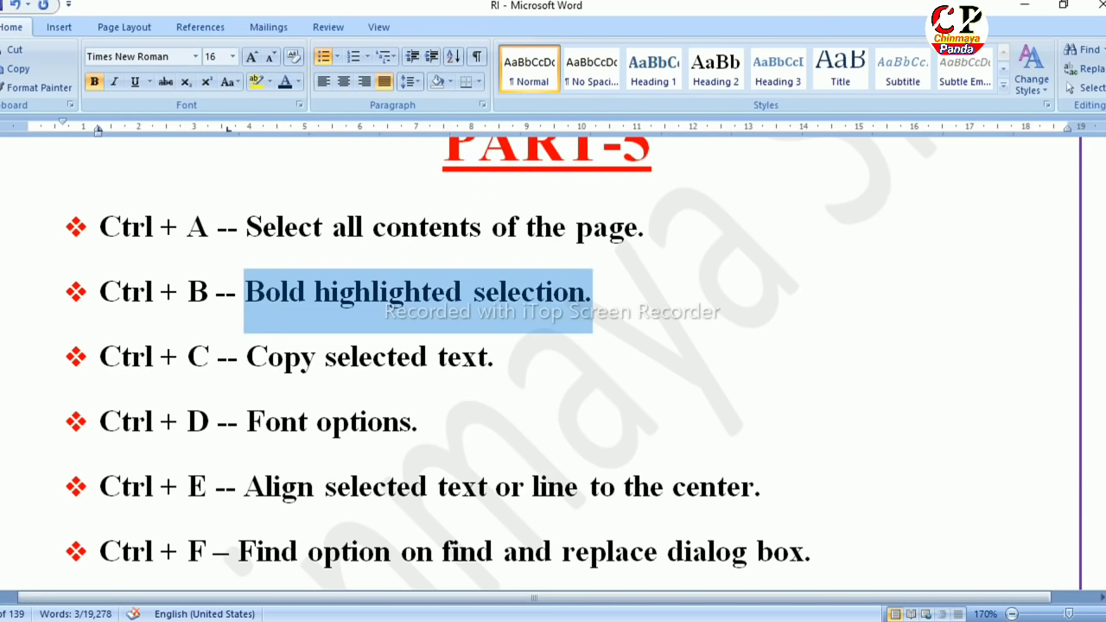
click(326, 352)
drag(247, 356, 509, 356)
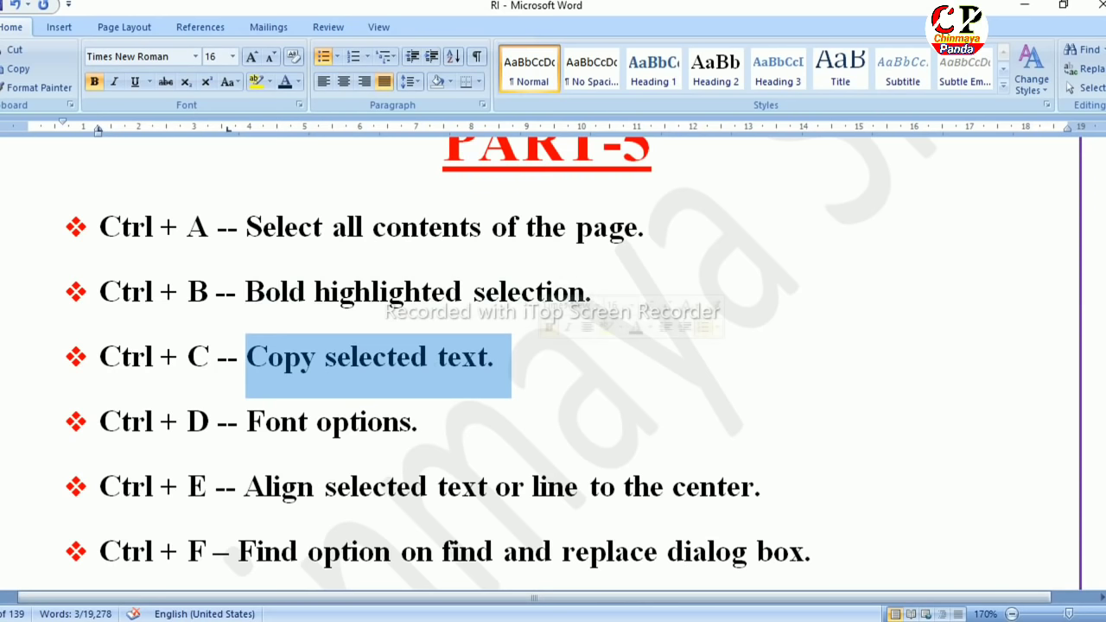
click(418, 421)
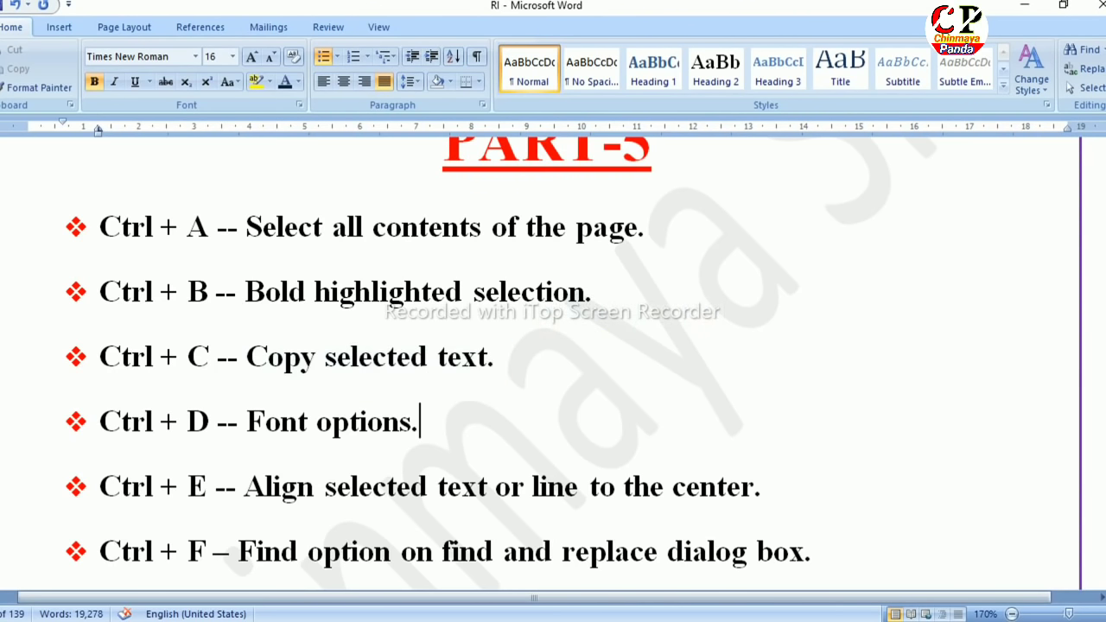
scroll(553, 363, down, 1)
drag(432, 351, 99, 352)
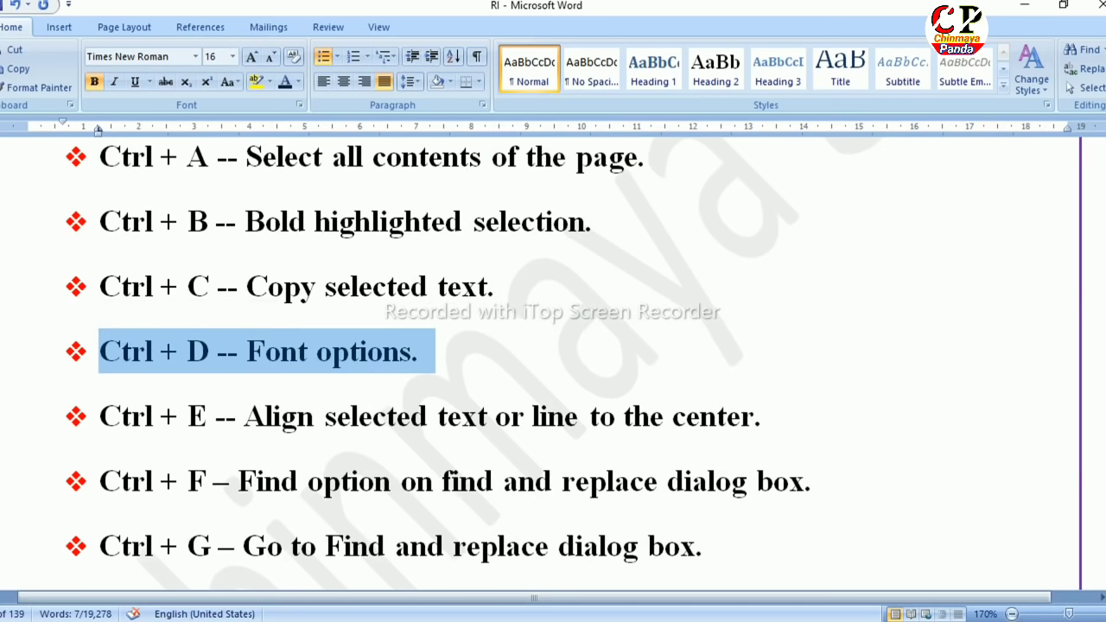
click(420, 351)
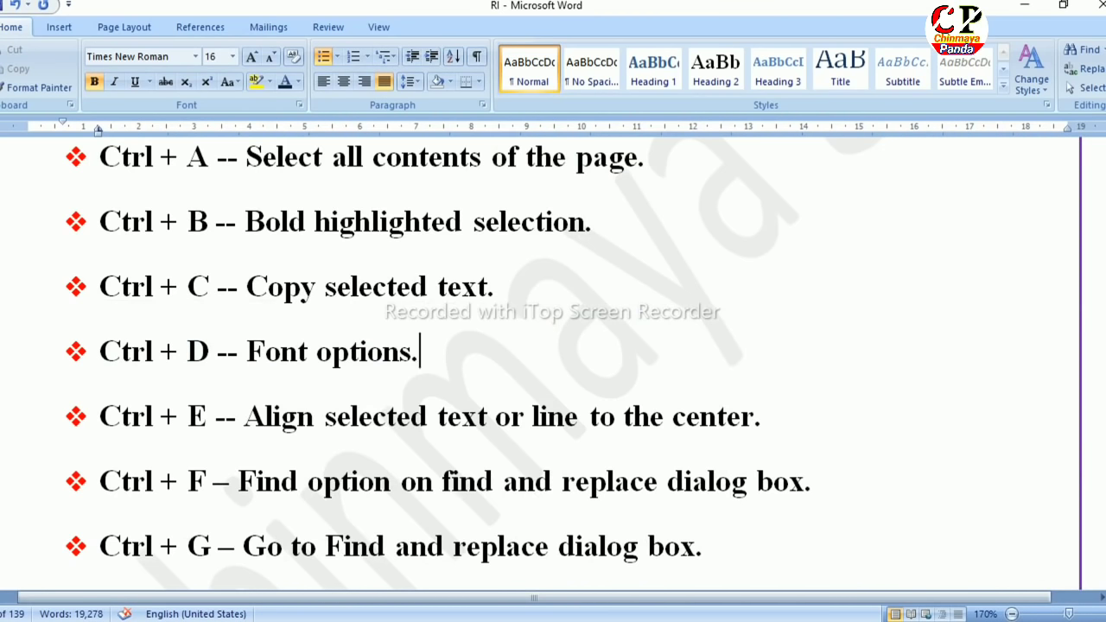
key(ctrl+d)
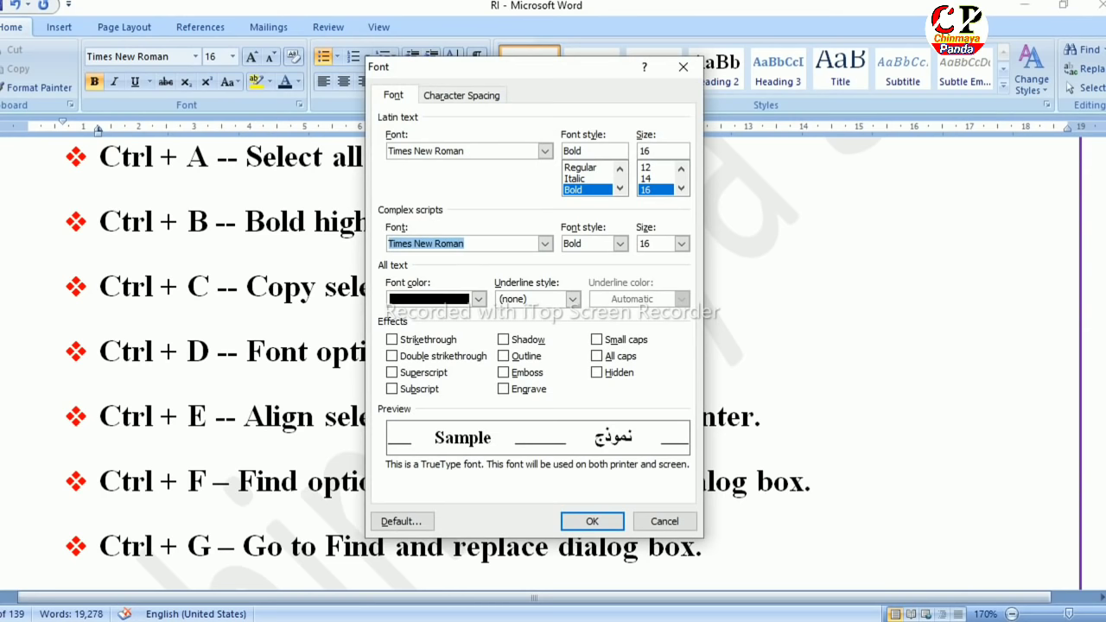
click(26, 274)
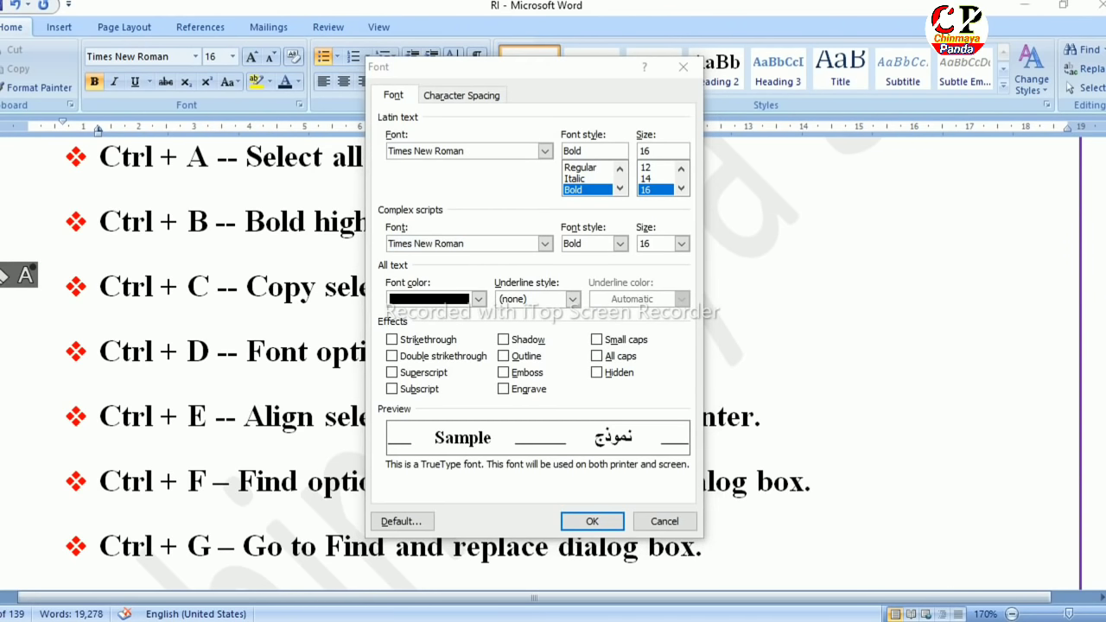
mouse_move(669, 154)
mouse_down()
mouse_move(656, 156)
mouse_move(644, 208)
mouse_move(684, 169)
mouse_move(666, 154)
mouse_up()
mouse_move(598, 161)
mouse_down()
mouse_move(557, 163)
mouse_move(570, 223)
mouse_move(611, 178)
mouse_move(601, 157)
mouse_up()
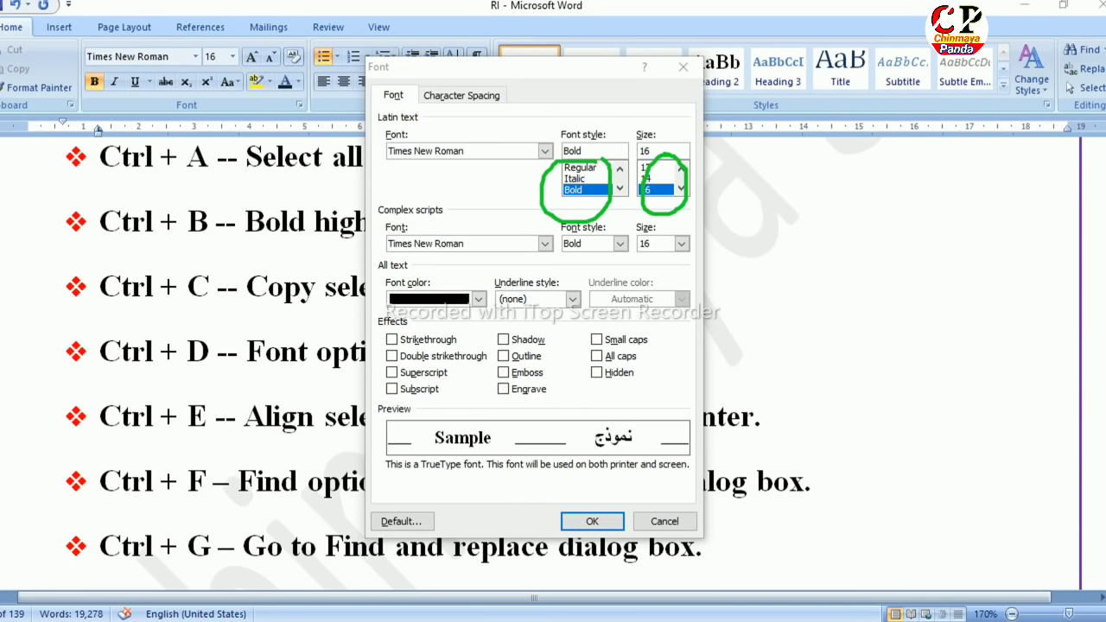
click(664, 521)
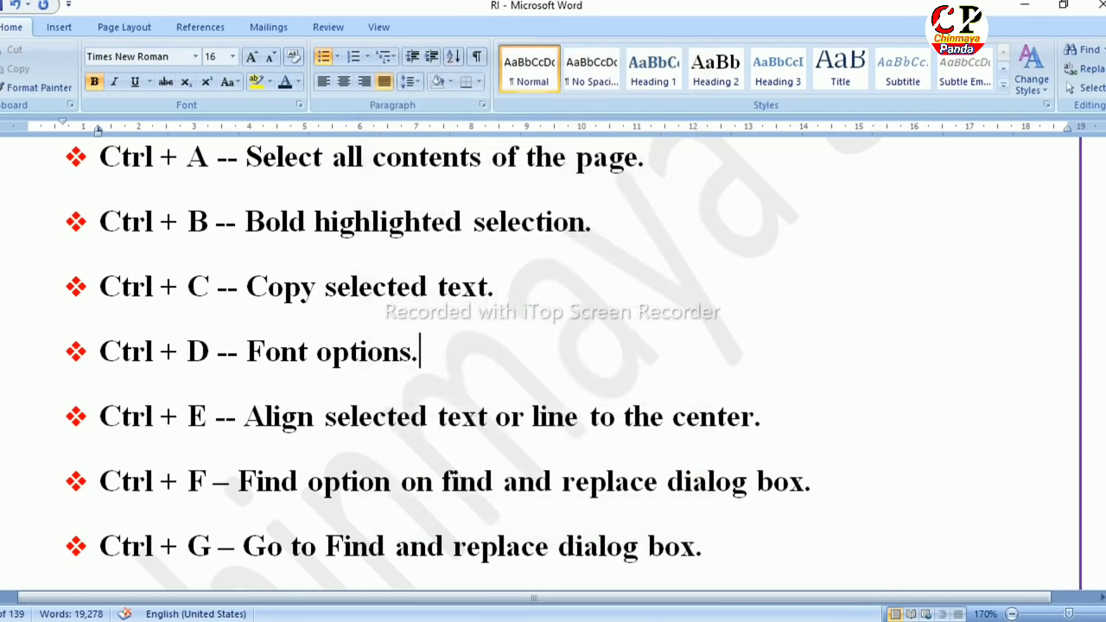
scroll(665, 521, down, 2)
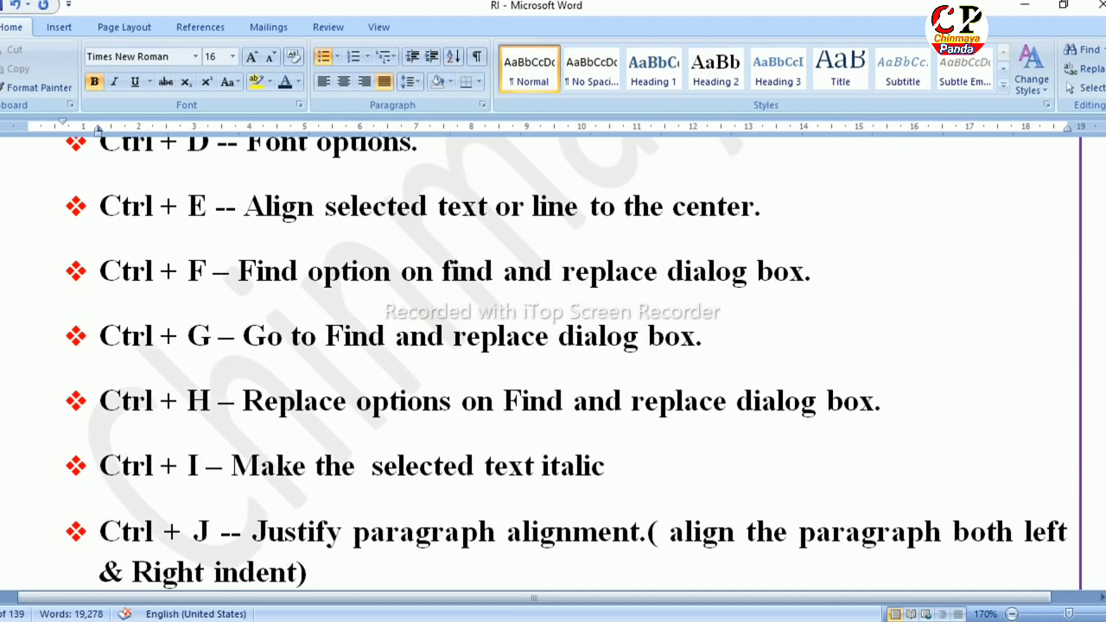
Step: Centre the Ctrl + E line with Ctrl+E
click(274, 206)
key(ctrl+e)
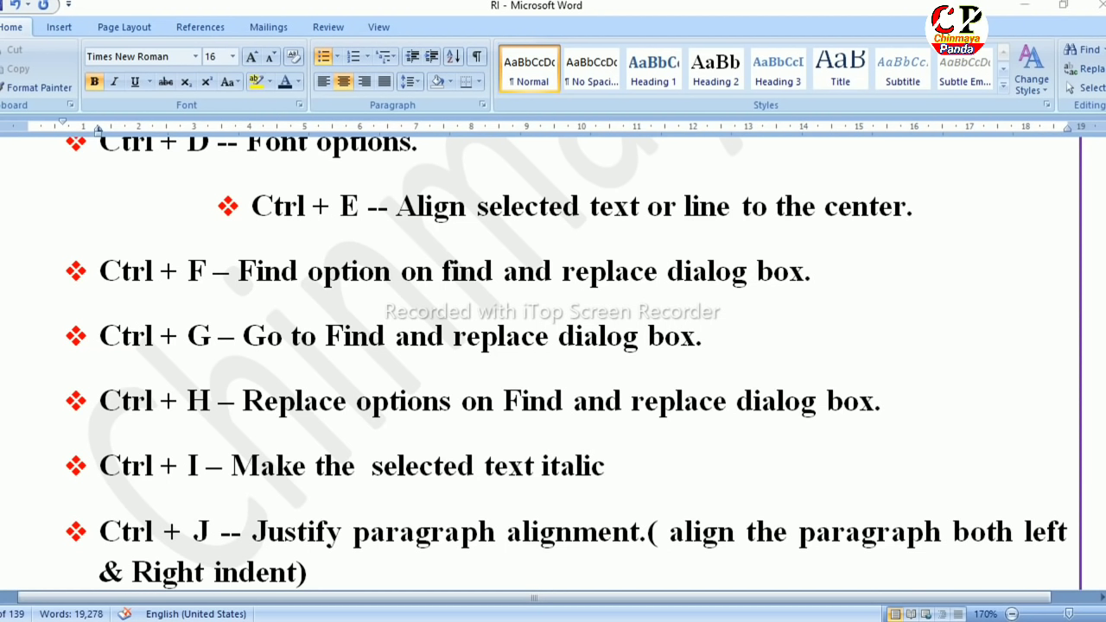
mouse_move(353, 38)
mouse_down()
mouse_move(316, 102)
mouse_move(358, 97)
mouse_move(337, 49)
mouse_move(318, 99)
mouse_move(354, 78)
mouse_move(345, 58)
mouse_up()
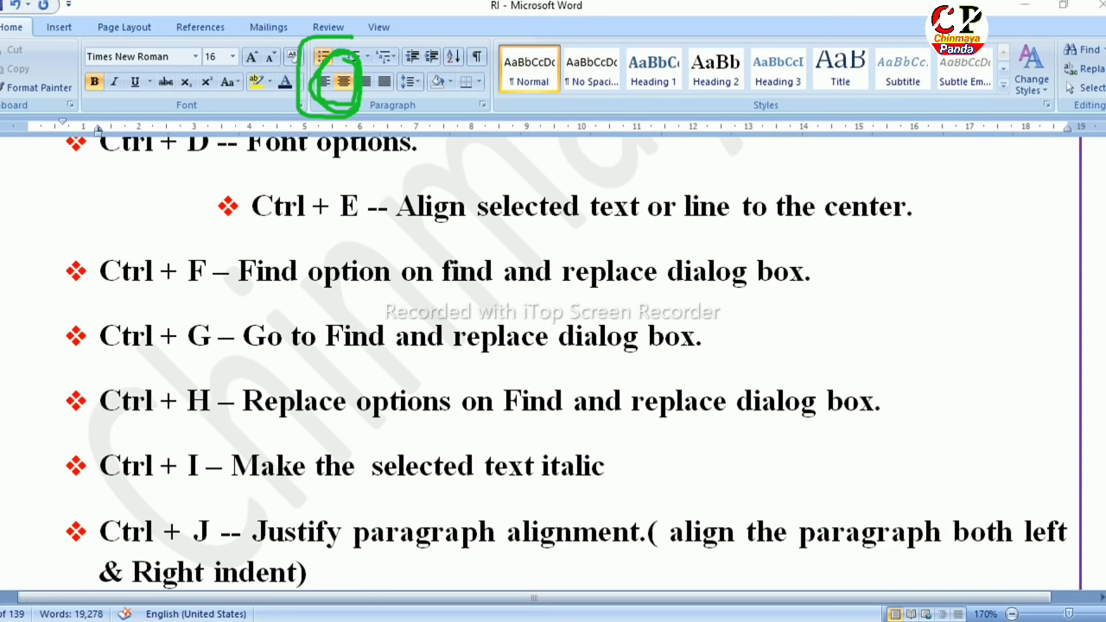
Step: Justify the Ctrl + E line back to the margin, then open Find and Replace with Ctrl+F
click(426, 206)
key(ctrl+j)
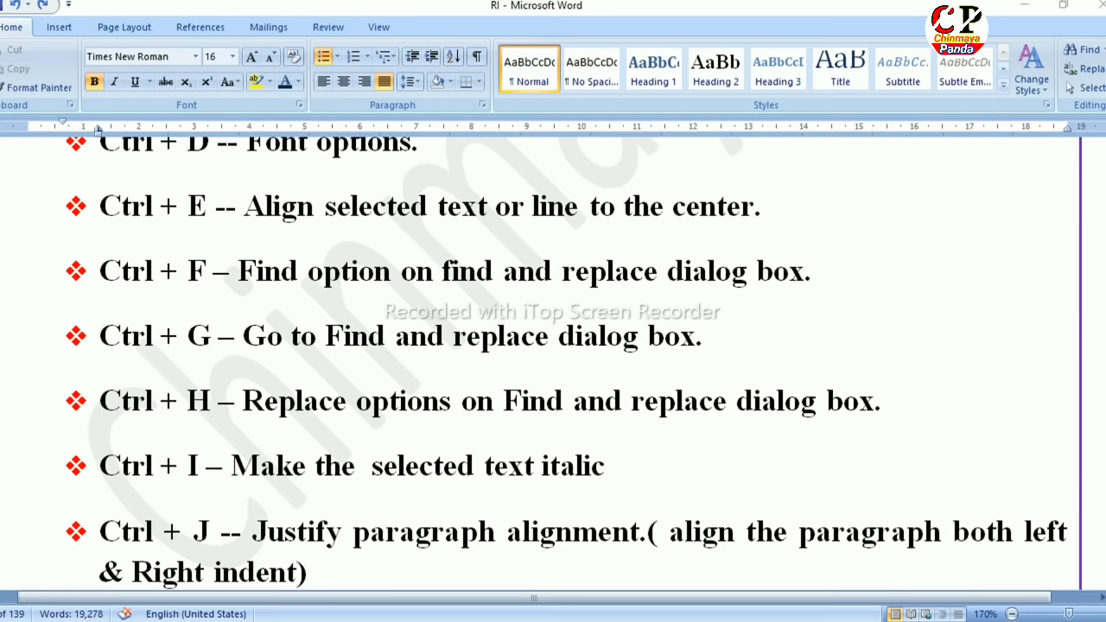
key(ctrl+f)
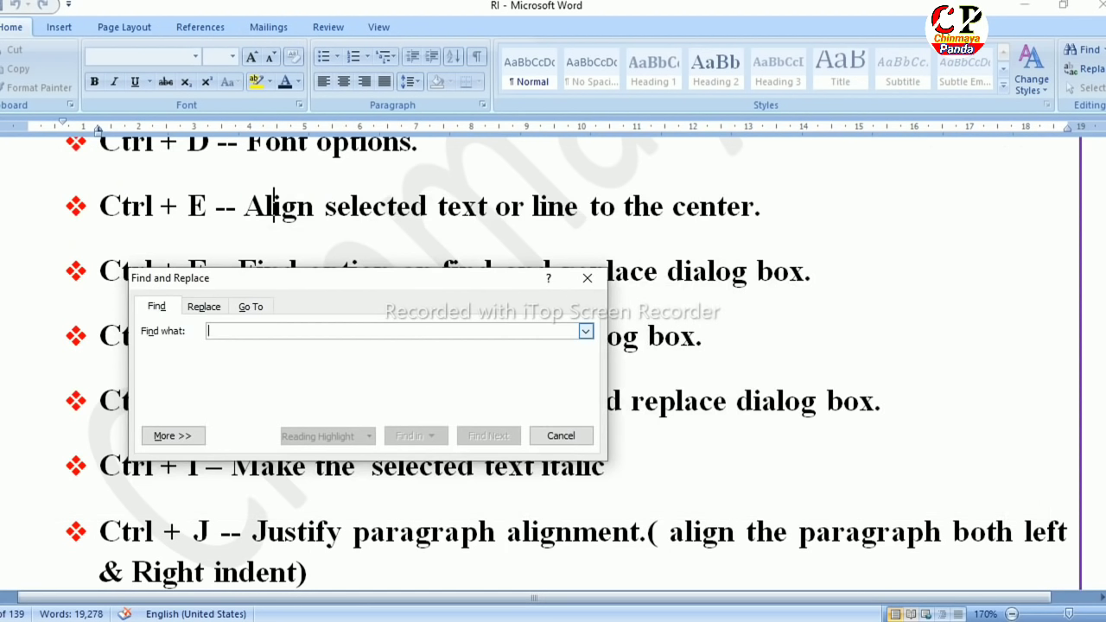
Step: Search for 'dialog', step through three matches up to the Ctrl + H line, then close the window
text(dialog)
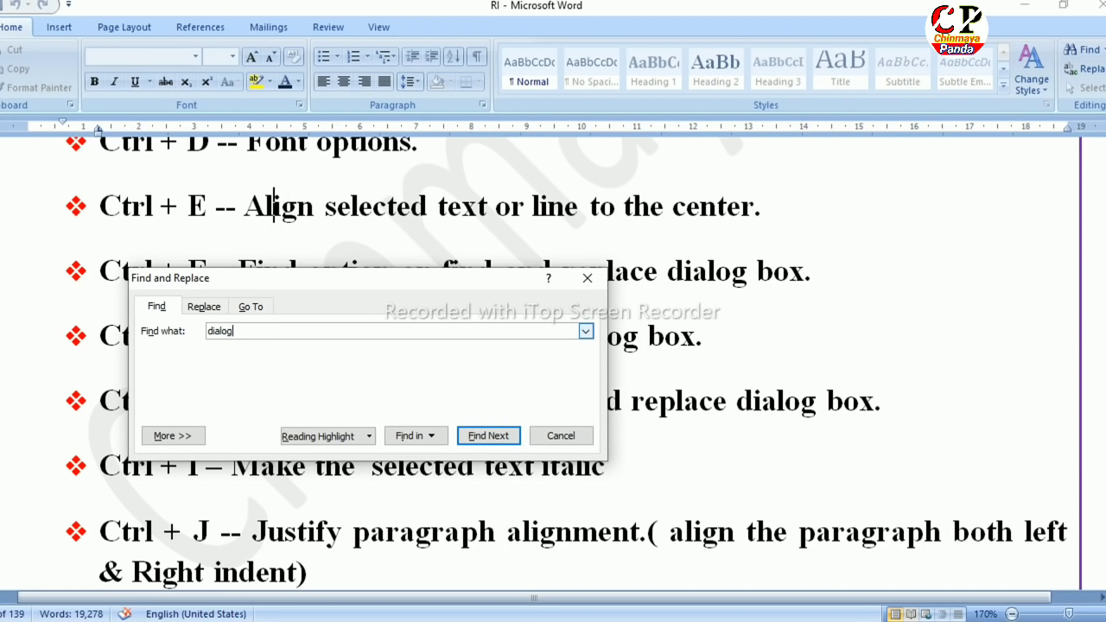
click(489, 435)
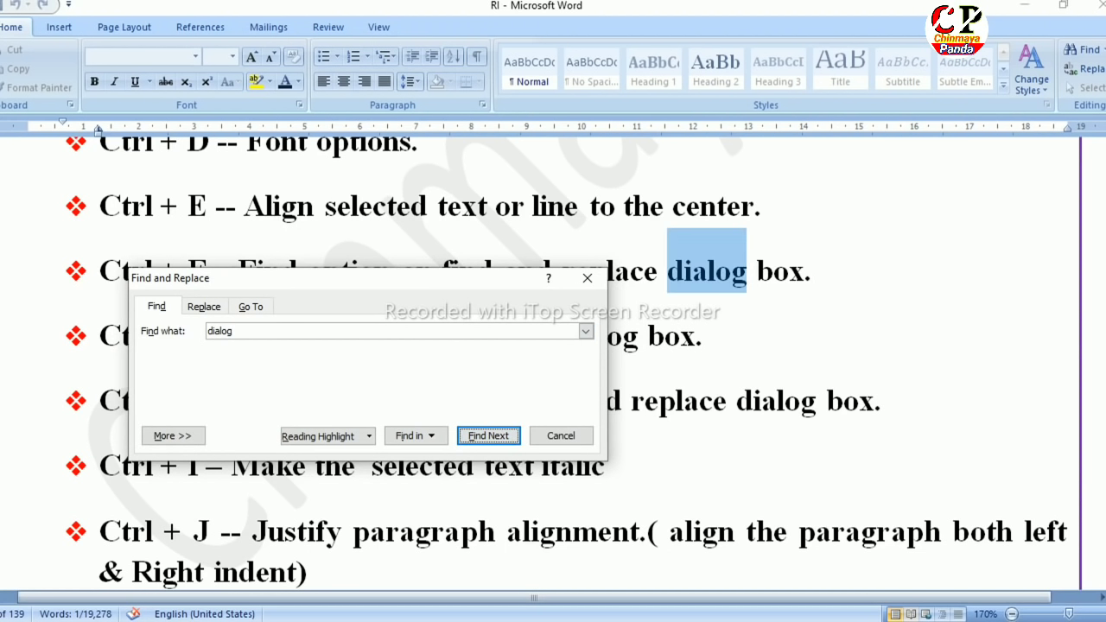
key(Return)
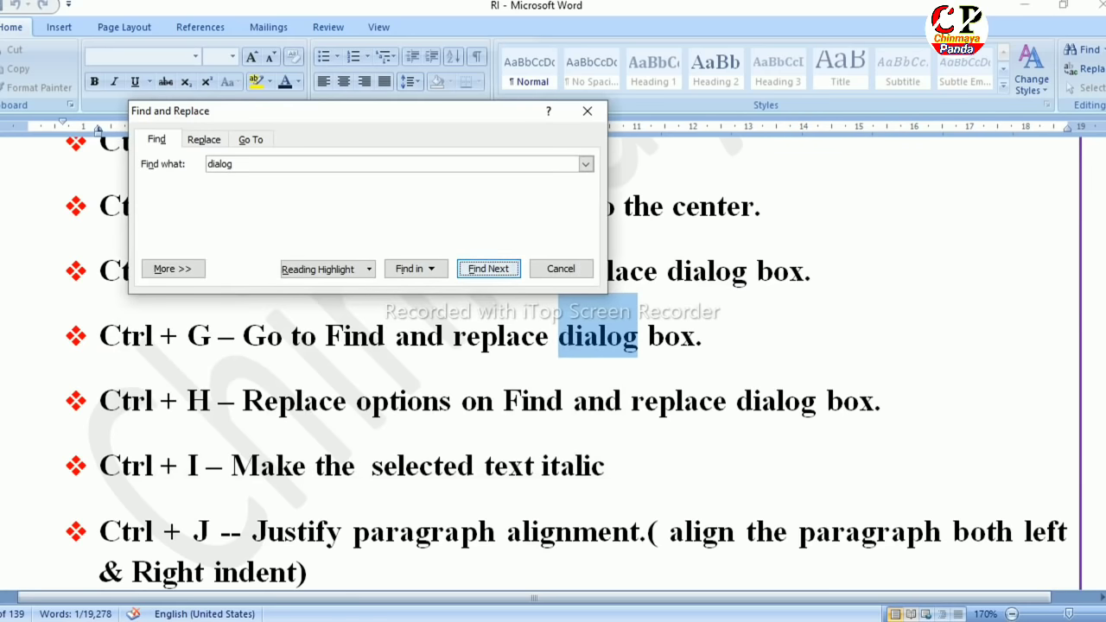
key(Return)
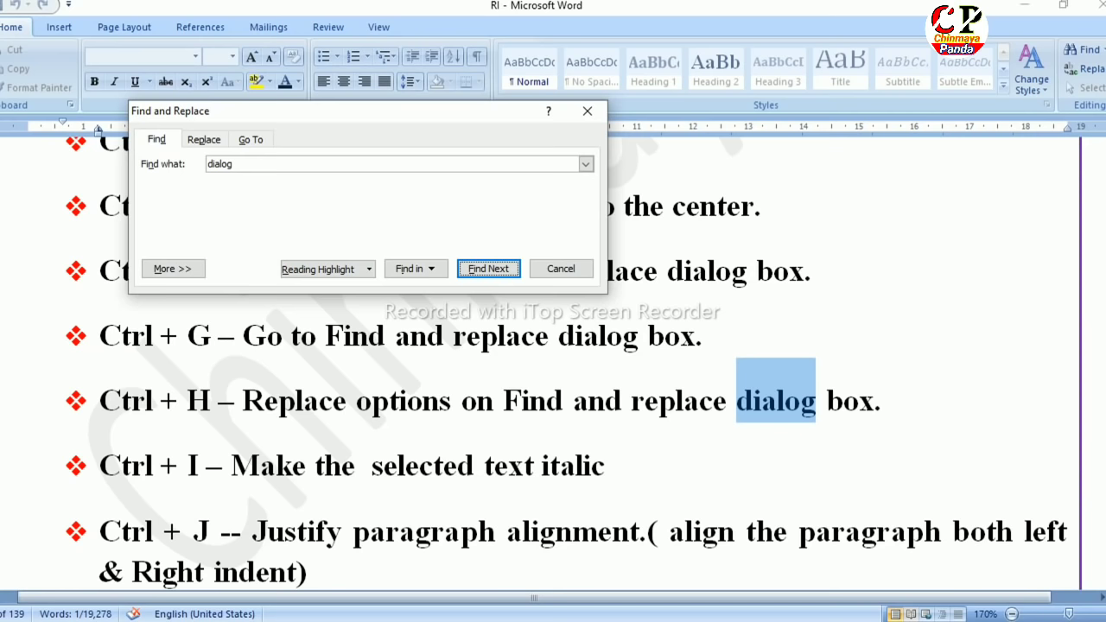
mouse_move(442, 113)
mouse_down()
mouse_move(948, 179)
mouse_move(434, 208)
mouse_up()
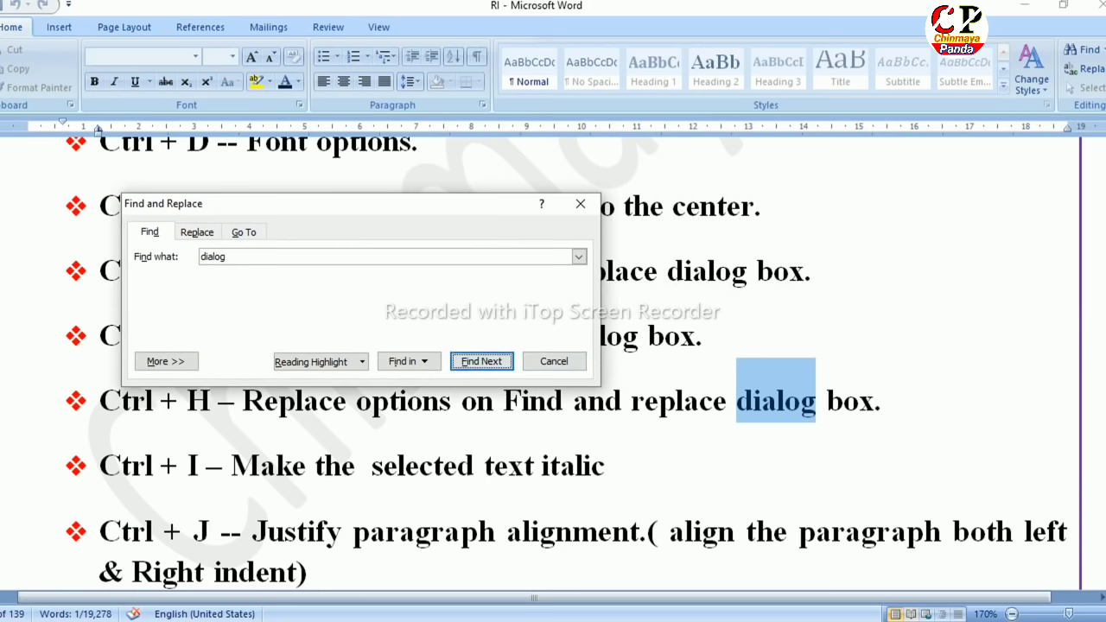
click(554, 361)
click(700, 400)
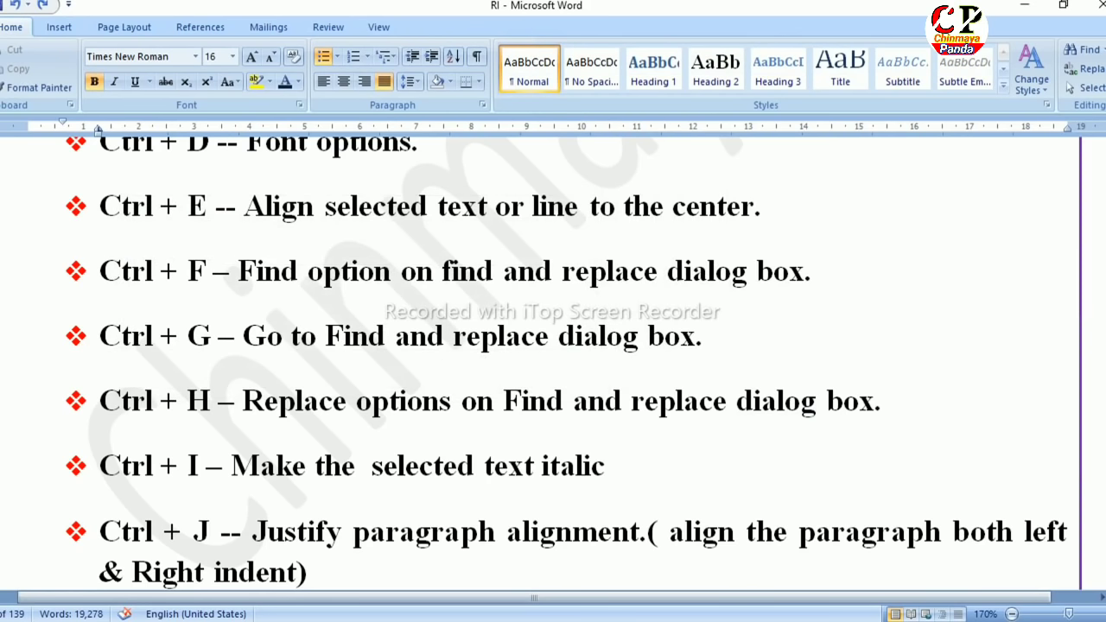
key(ctrl+g)
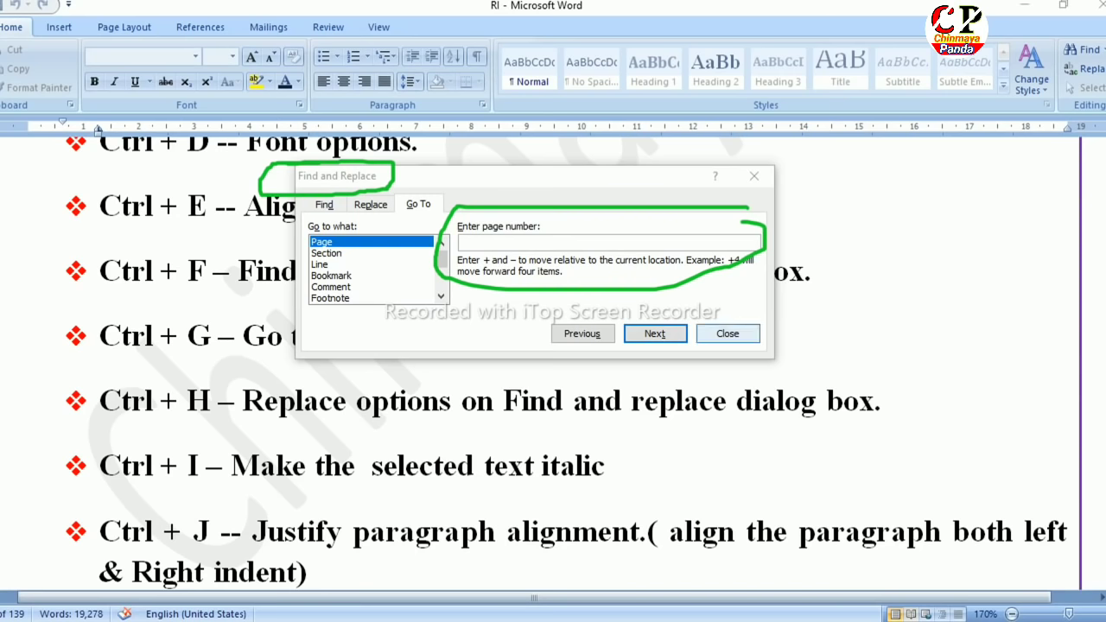
click(727, 333)
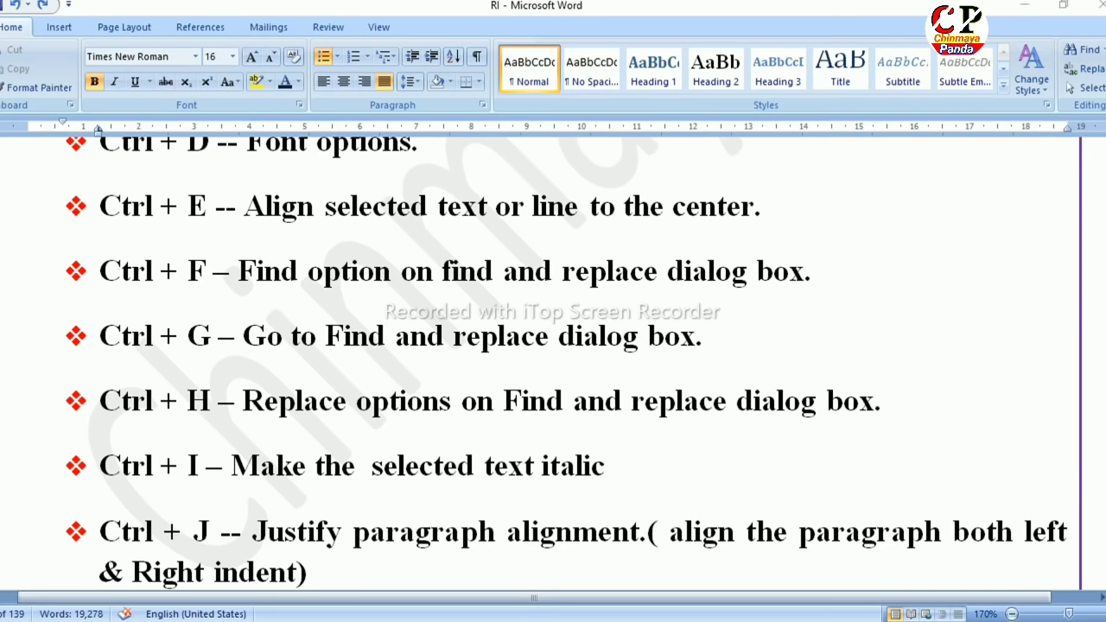
Step: Italicize the Ctrl + I phrase 'Make the selected text italic' with Ctrl+I
scroll(553, 355, down, 1)
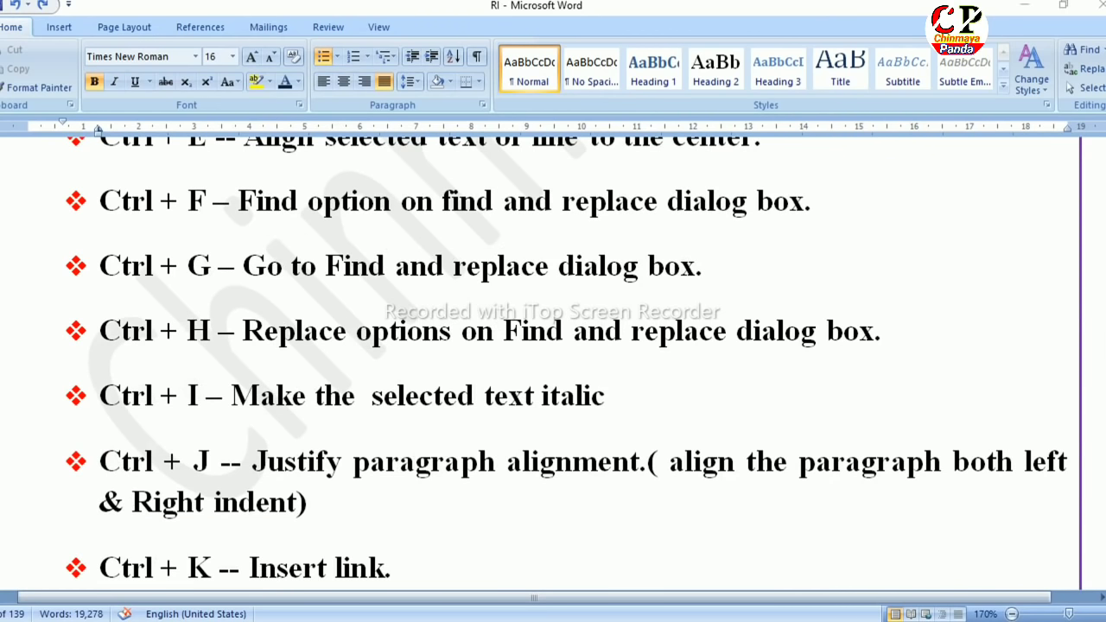
scroll(553, 354, up, 1)
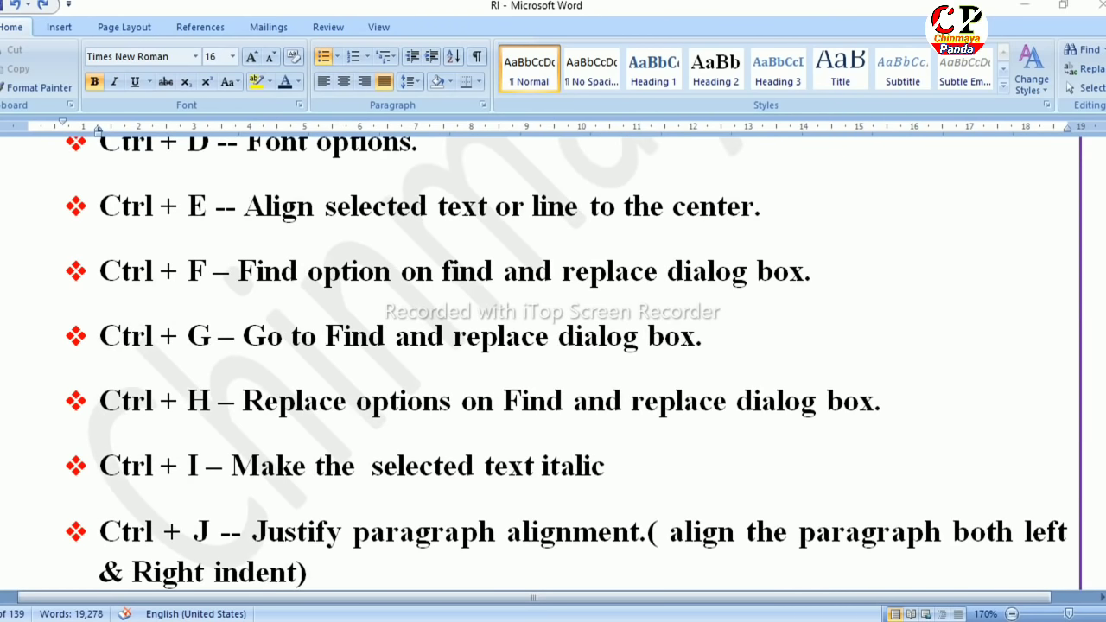
scroll(553, 354, down, 1)
scroll(553, 355, down, 1)
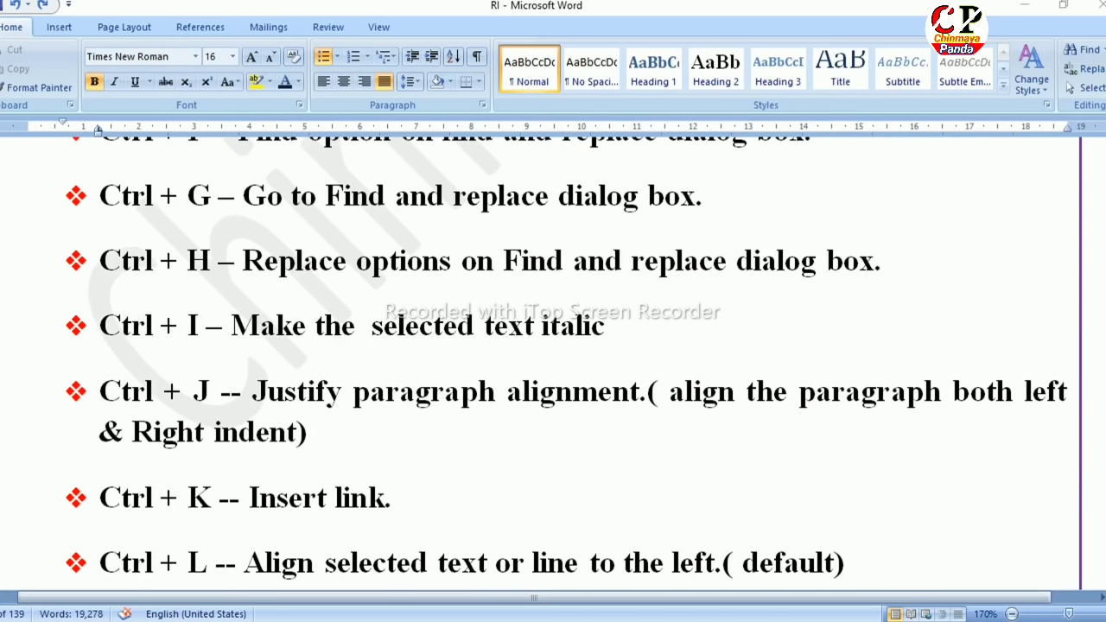
double_click(259, 325)
click(261, 324)
drag(230, 325, 621, 325)
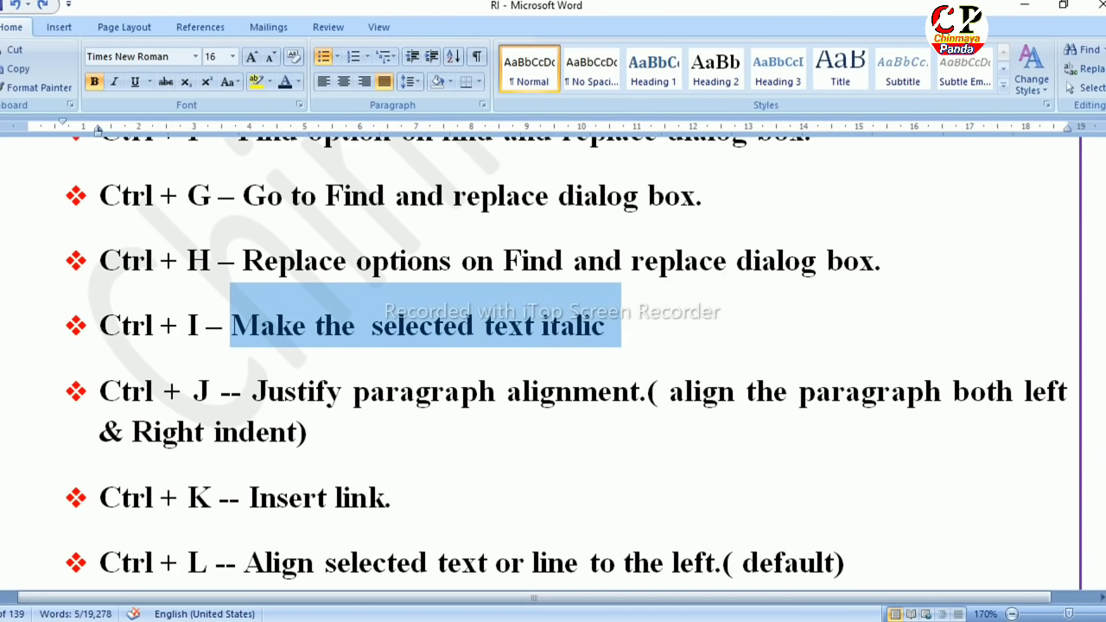
key(ctrl+i)
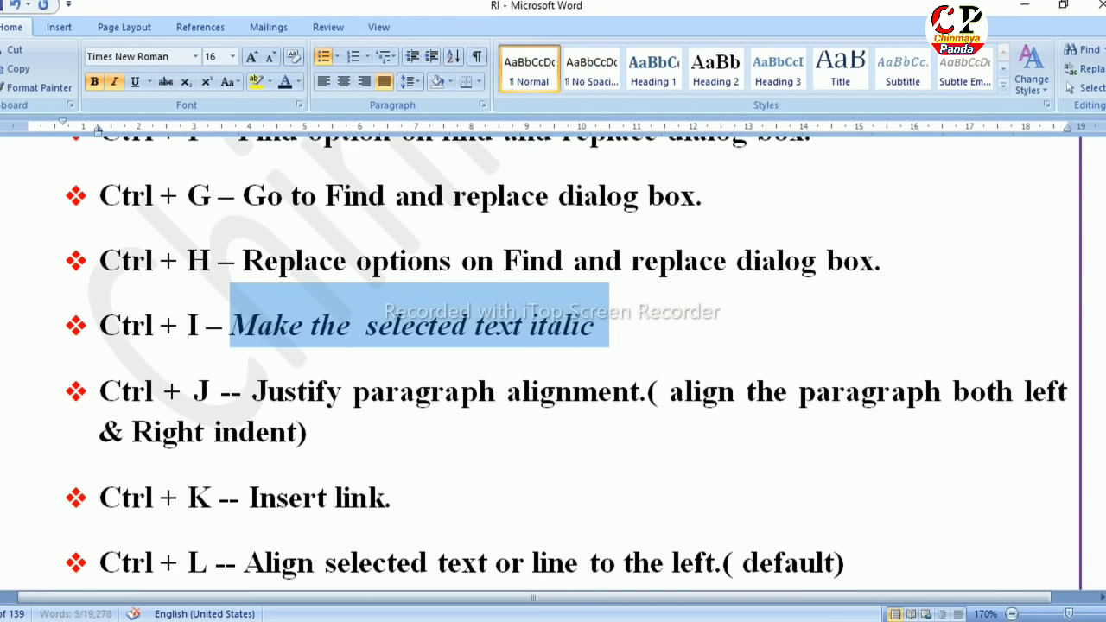
click(596, 326)
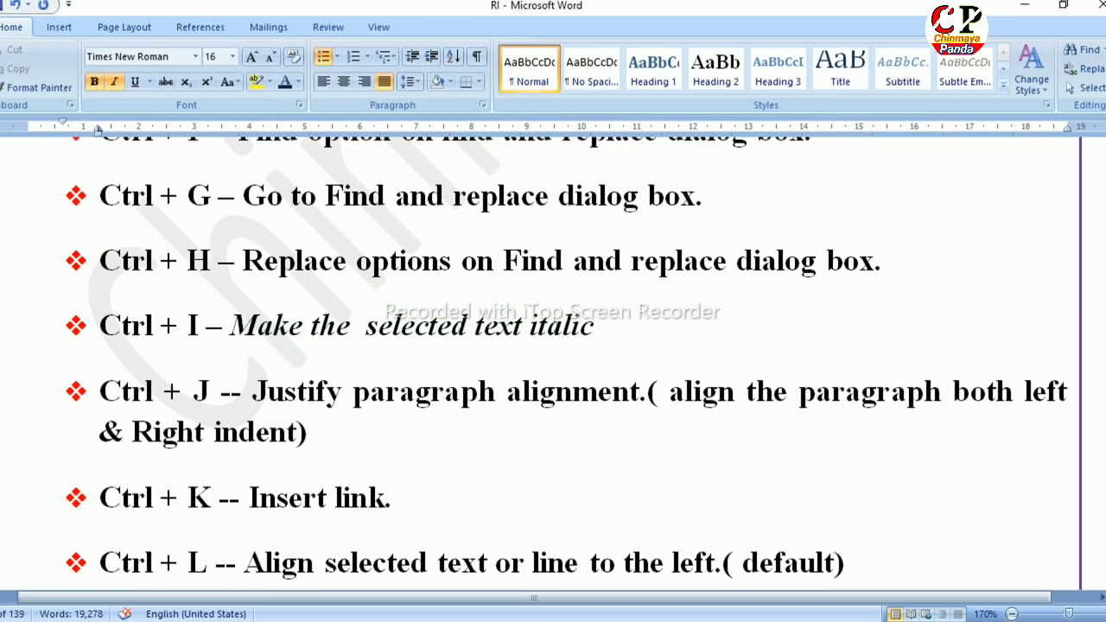
Step: Colour the italic phrase red with Font Color
mouse_move(596, 326)
mouse_down()
mouse_move(268, 391)
mouse_move(230, 326)
mouse_up()
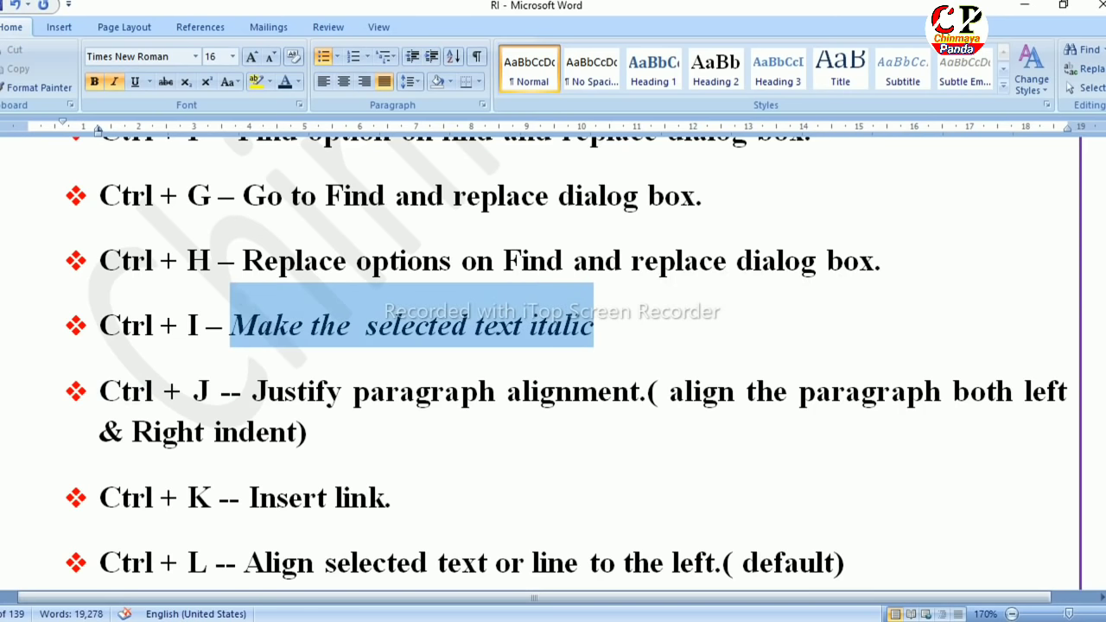
click(297, 81)
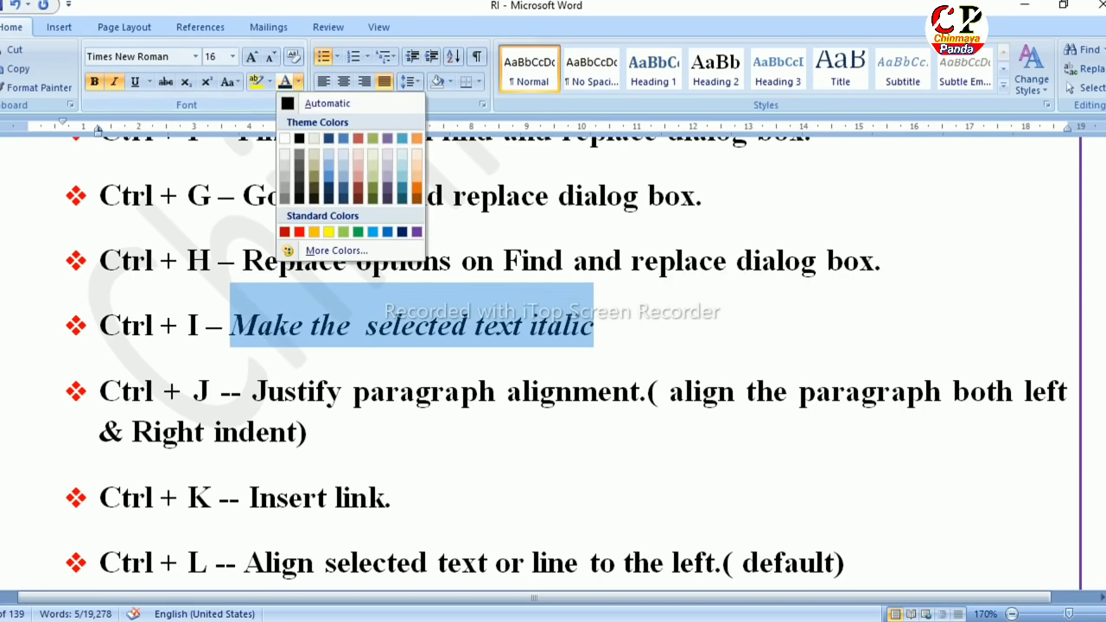
click(300, 232)
click(758, 393)
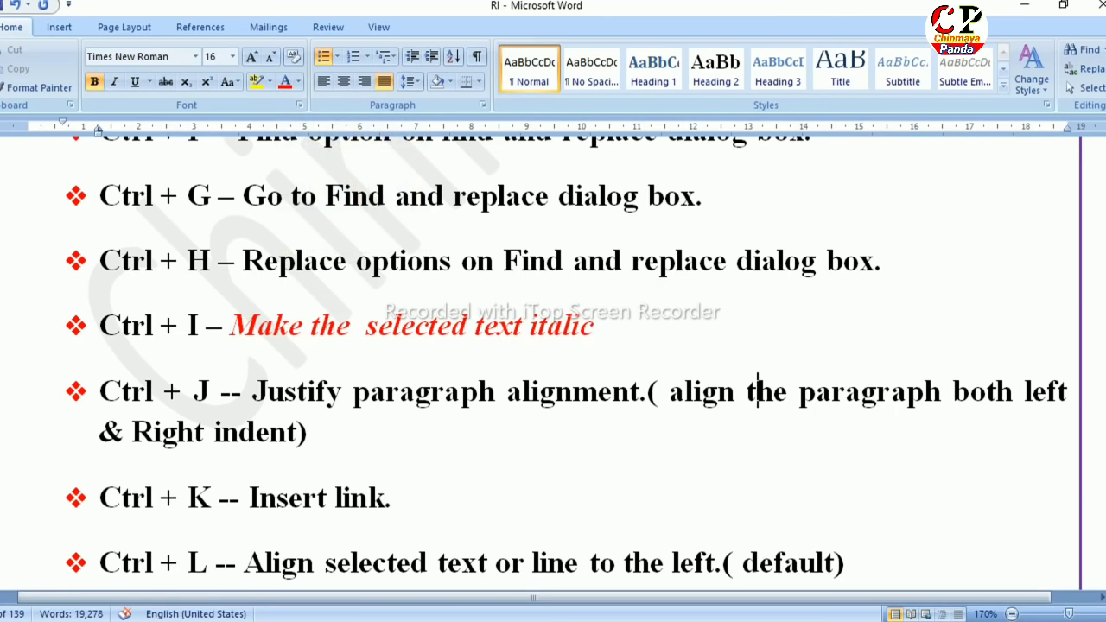
Step: Toggle the red phrase's italics off and back on with Ctrl+I
drag(595, 326, 230, 326)
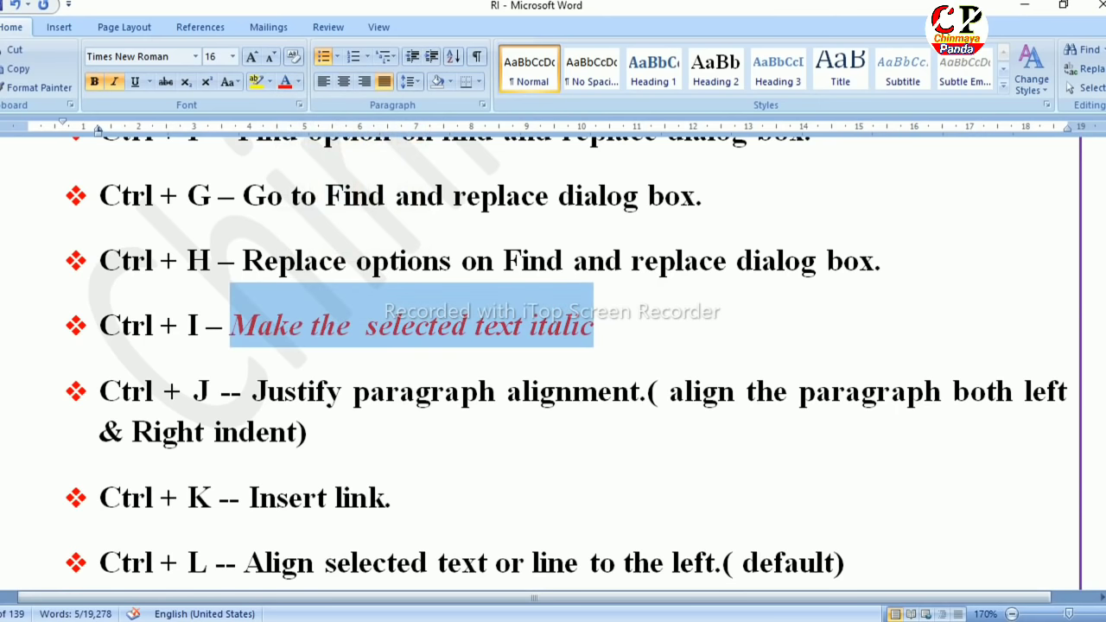
key(ctrl+i)
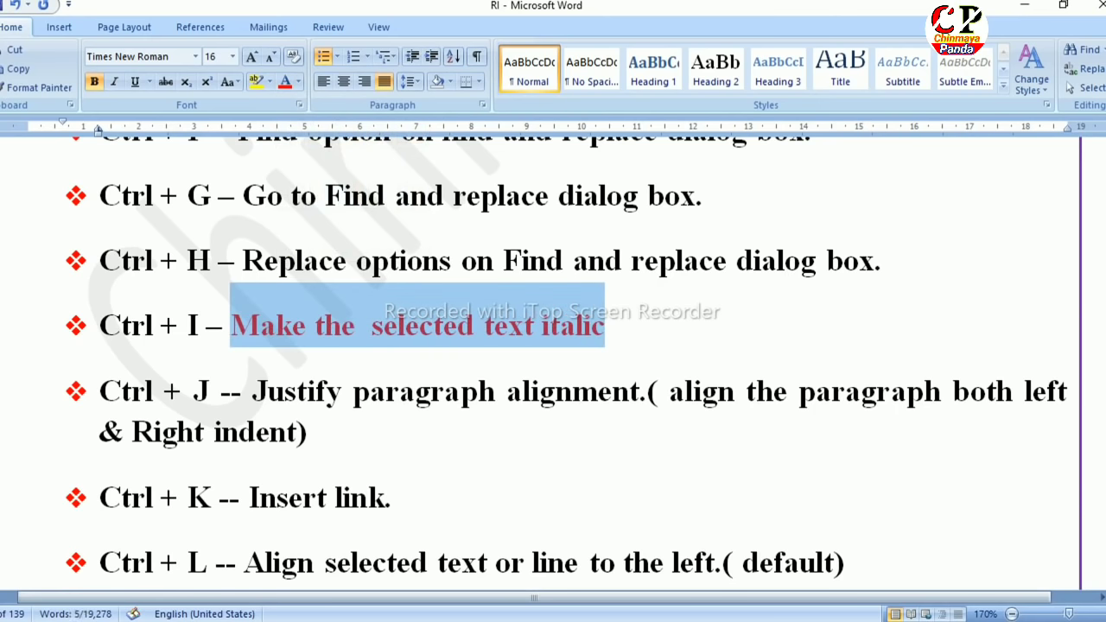
click(605, 326)
drag(604, 326, 230, 326)
key(ctrl+i)
click(596, 326)
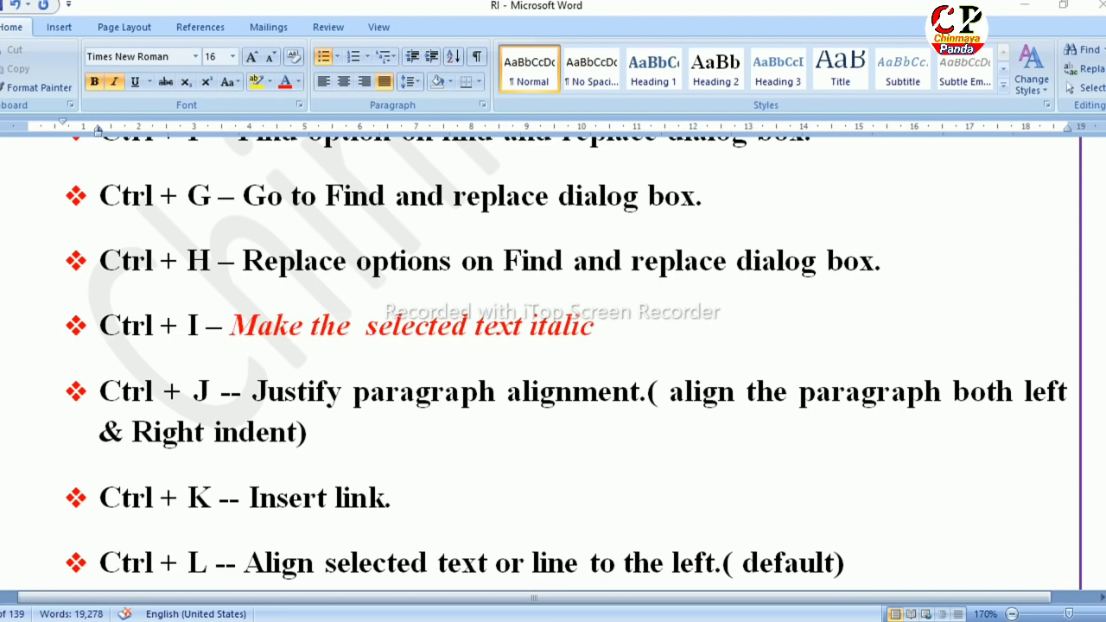
Step: Remove the italics again so the red phrase stays upright
mouse_move(114, 49)
mouse_down()
mouse_move(65, 57)
mouse_move(73, 86)
mouse_move(123, 97)
mouse_move(86, 50)
mouse_up()
click(495, 390)
drag(230, 324, 605, 325)
key(ctrl+i)
click(461, 391)
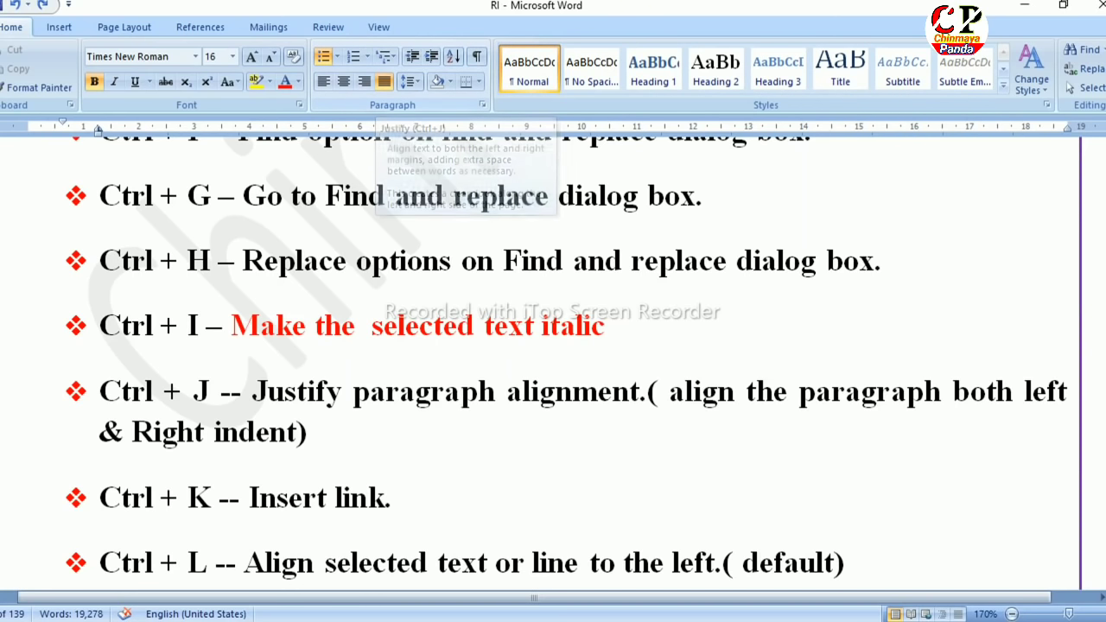
mouse_move(397, 60)
mouse_down()
mouse_move(405, 91)
mouse_move(394, 59)
mouse_move(382, 69)
mouse_up()
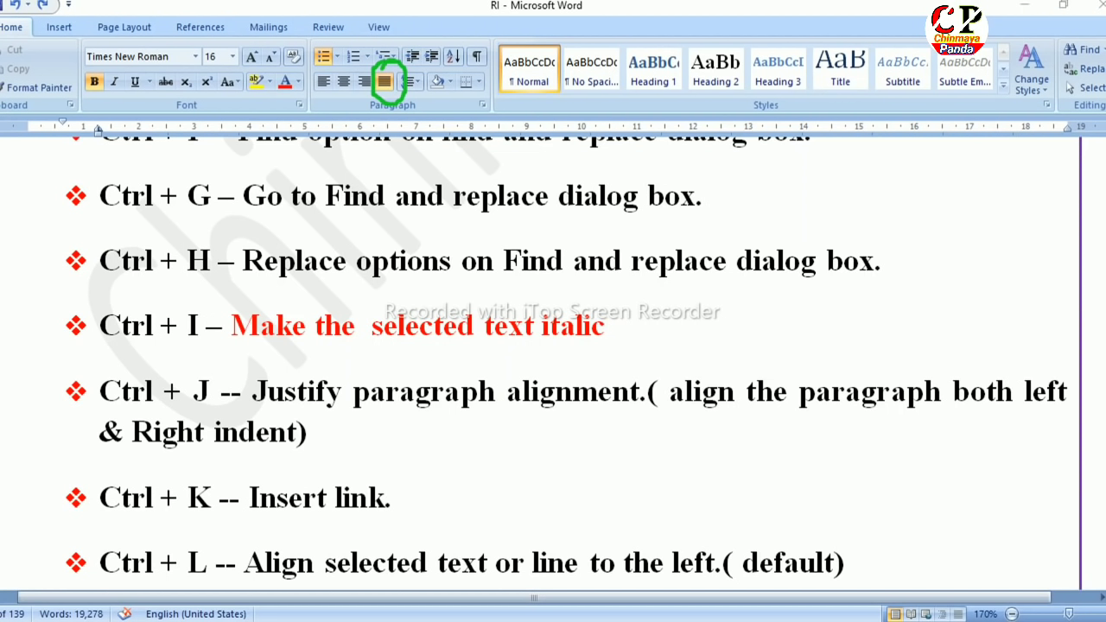
drag(250, 402, 661, 413)
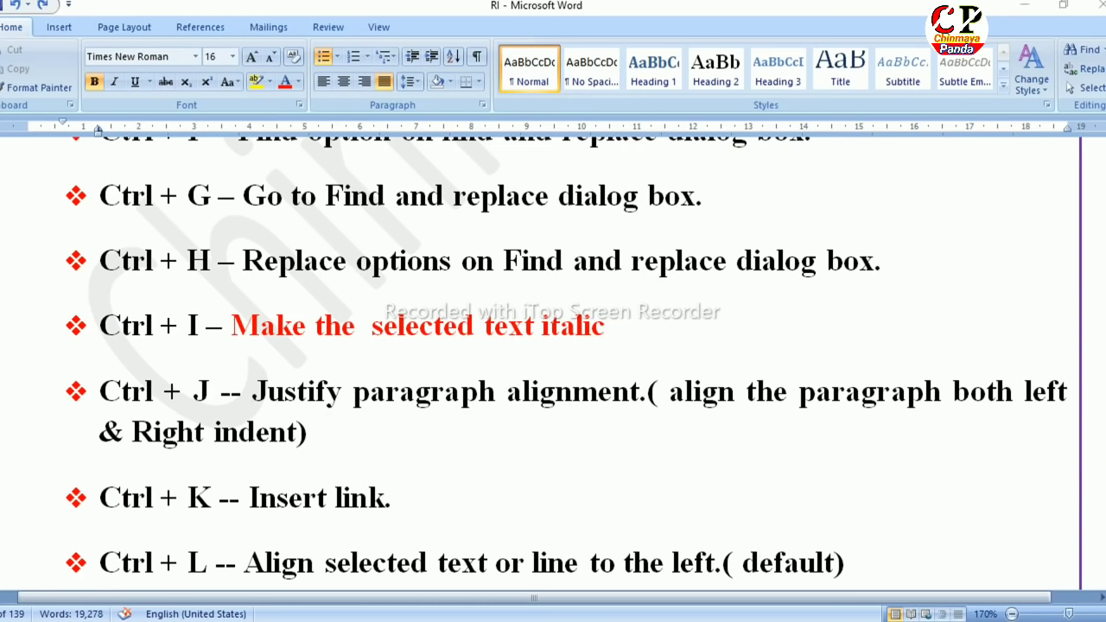
scroll(553, 346, down, 3)
scroll(553, 345, down, 3)
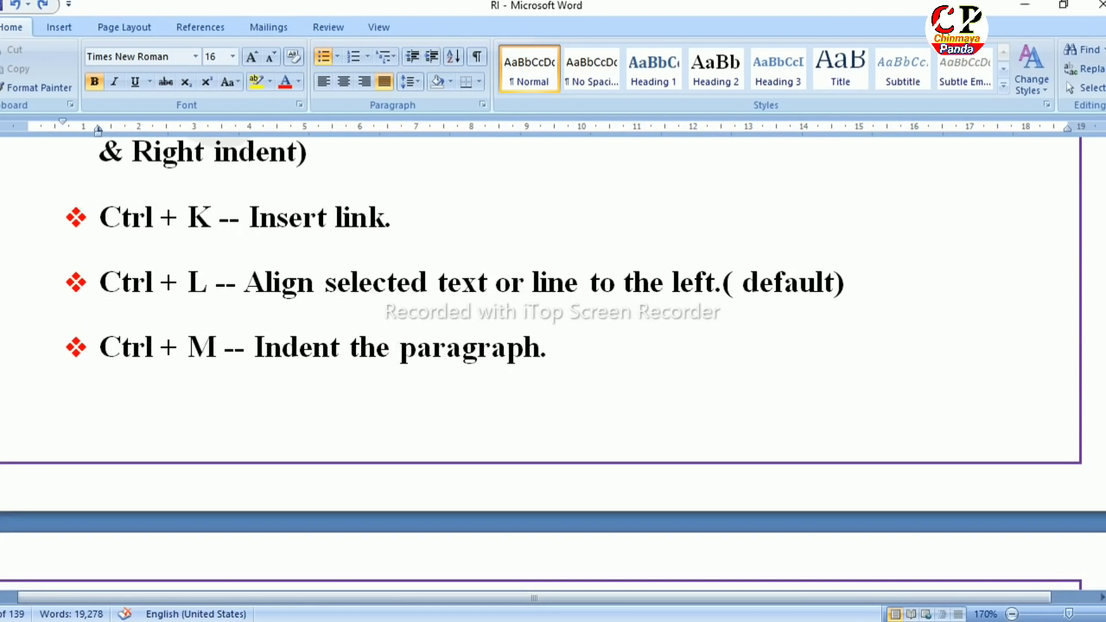
click(337, 281)
key(ctrl+k)
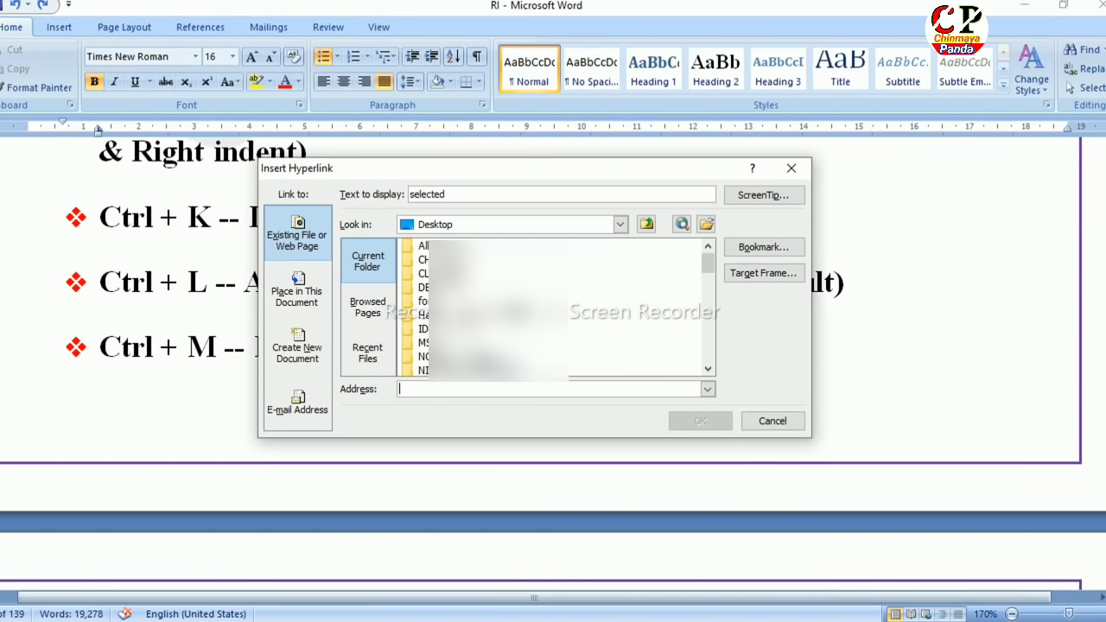
click(773, 420)
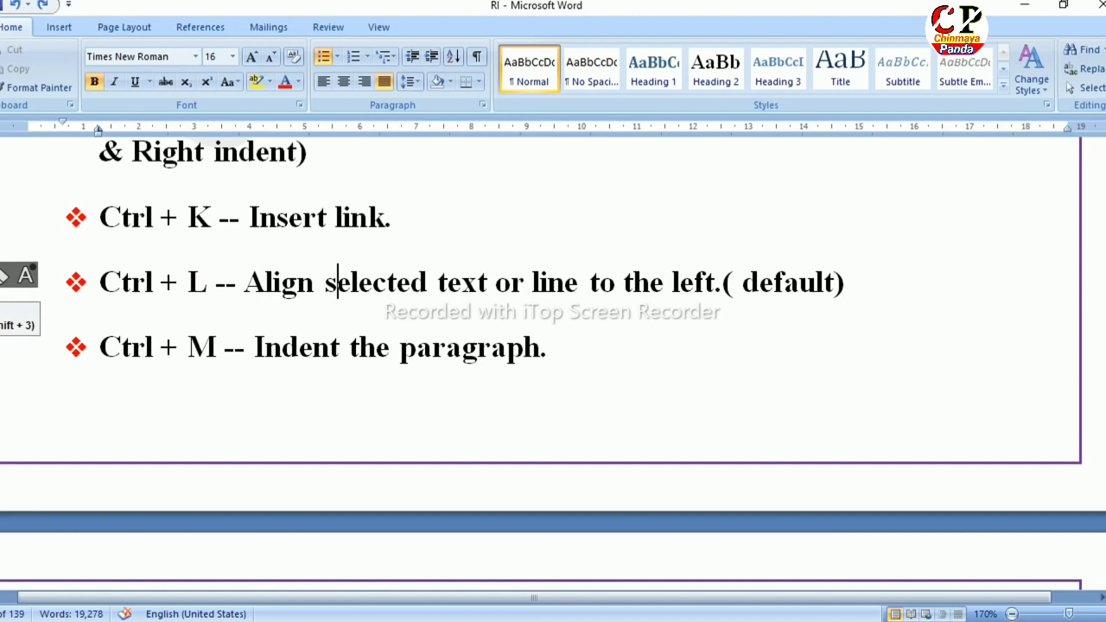
click(299, 282)
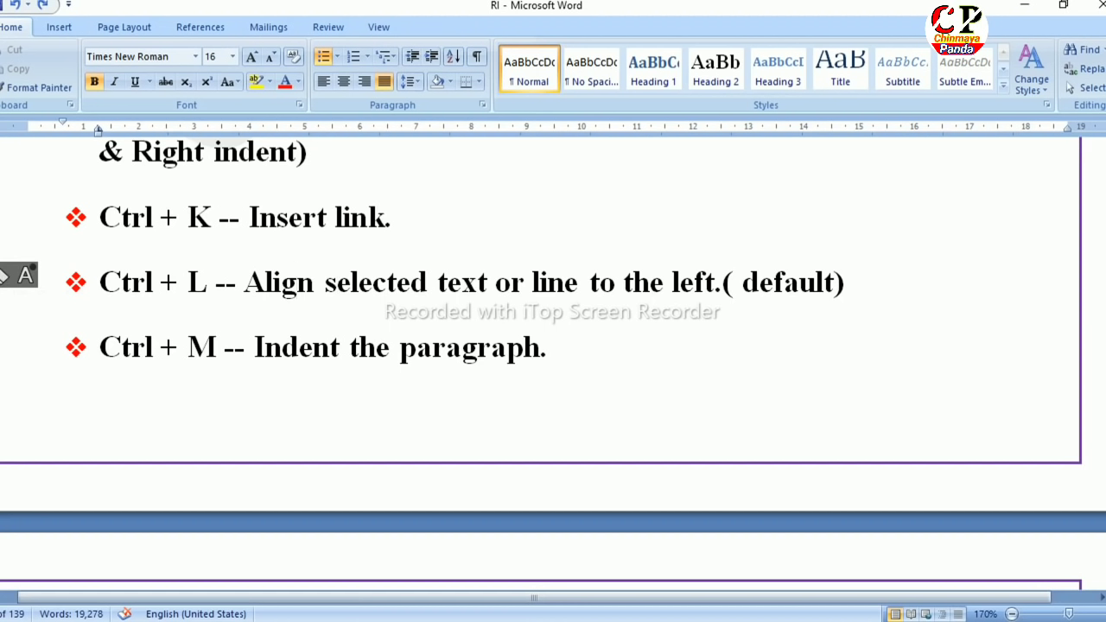
key(ctrl+l)
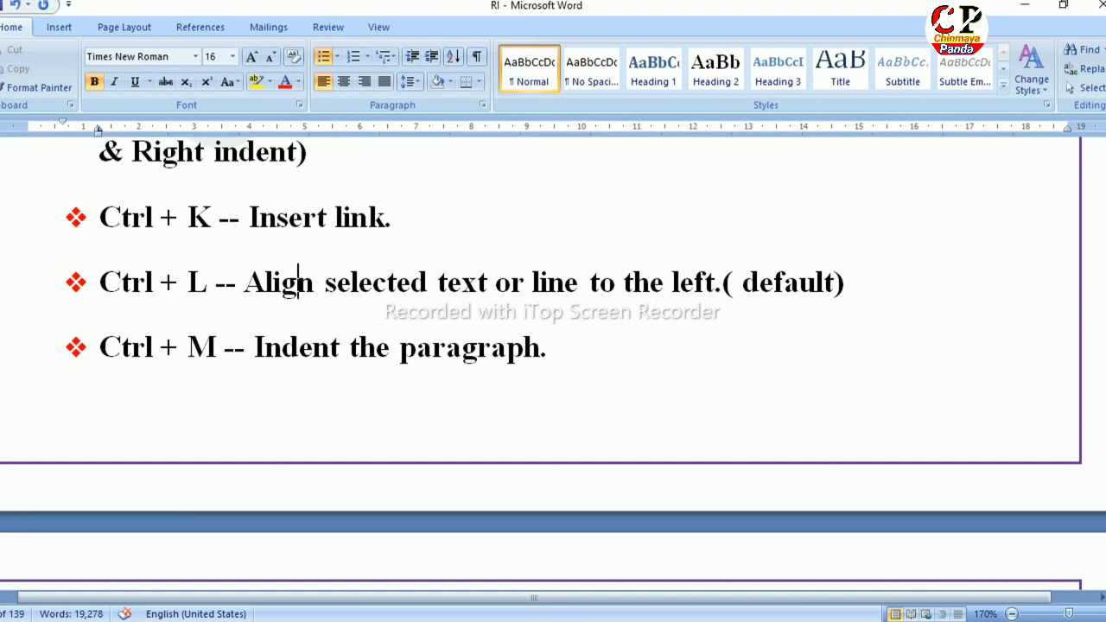
key(ctrl+j)
key(ctrl+l)
click(331, 345)
key(ctrl+m)
key(ctrl+m)
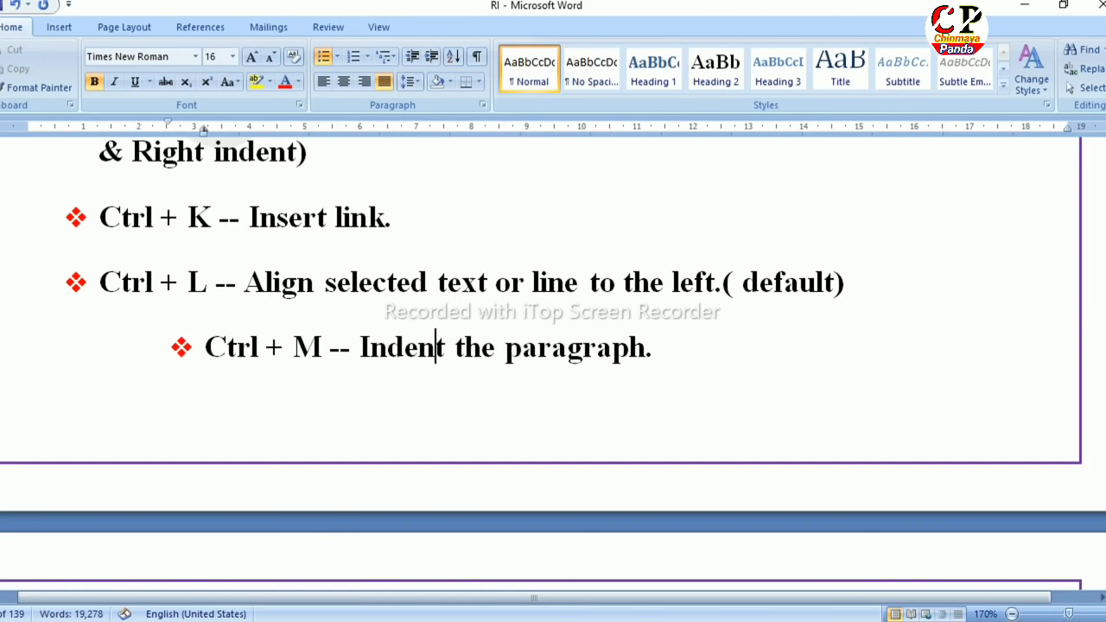
key(ctrl+m)
key(ctrl+m)
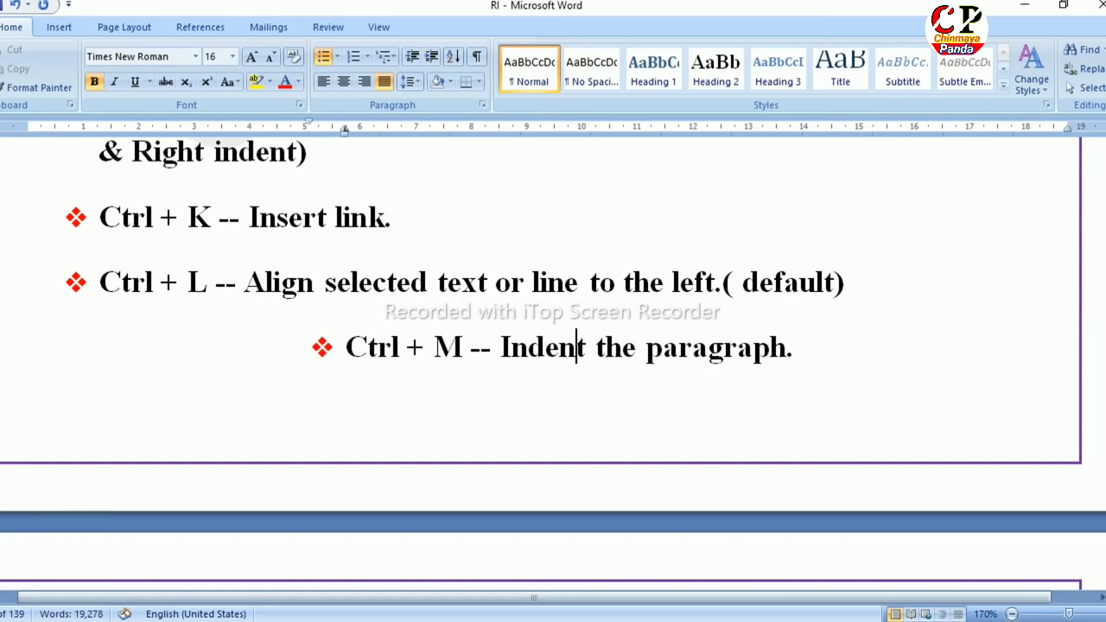
key(ctrl+m)
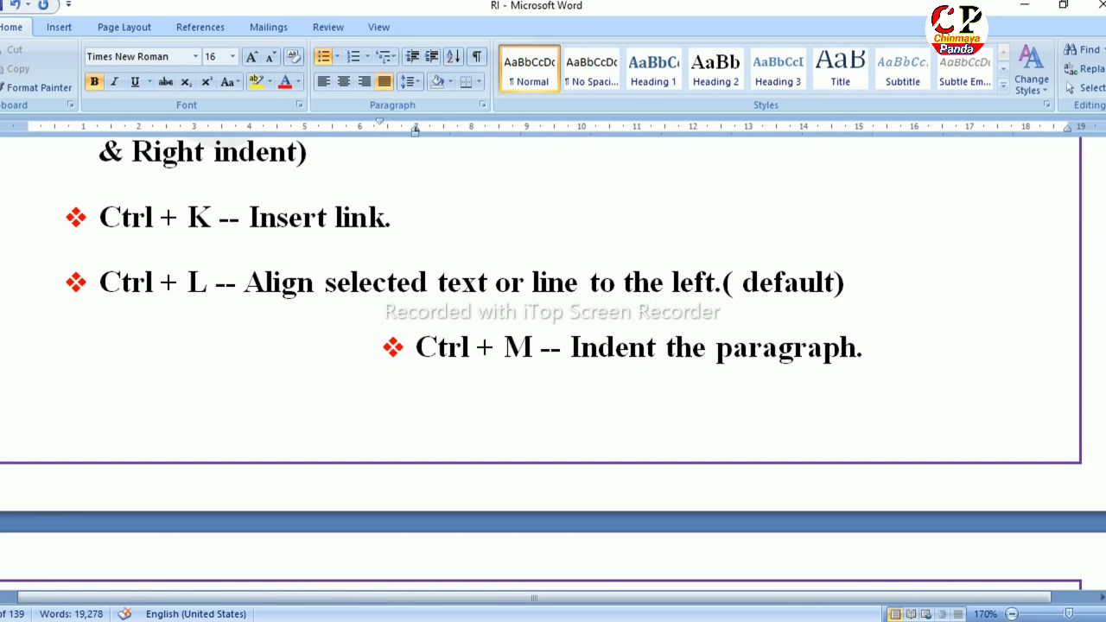
key(ctrl+m)
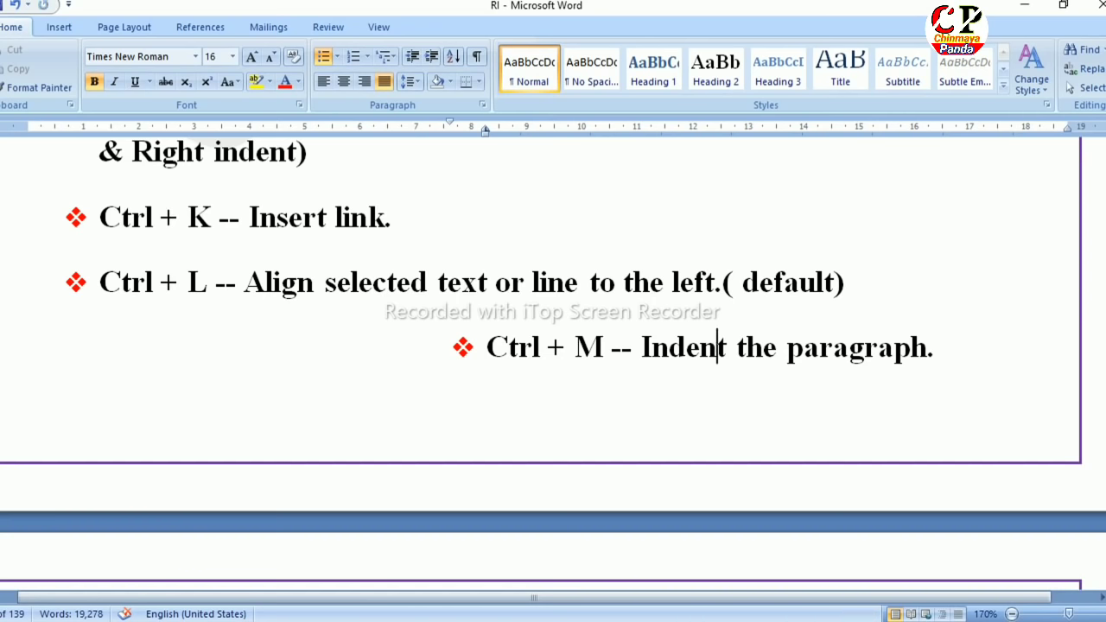
key(ctrl+shift+m)
key(ctrl+shift+m)
key(ctrl+shift+m)
key(ctrl+shift+m)
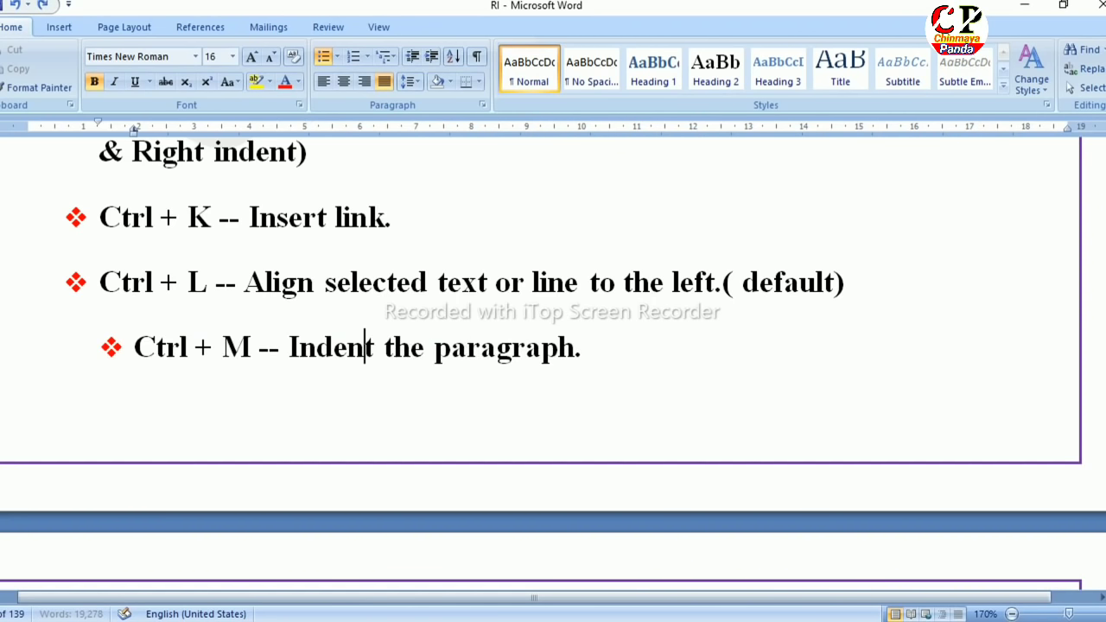
key(ctrl+shift+m)
scroll(553, 346, down, 2)
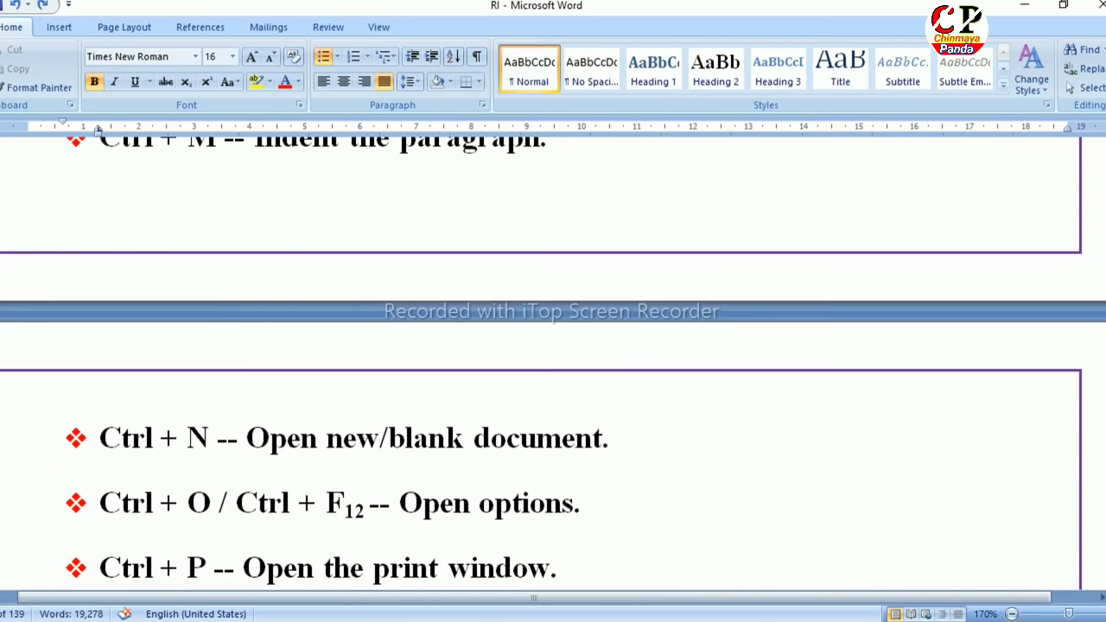
scroll(553, 346, down, 2)
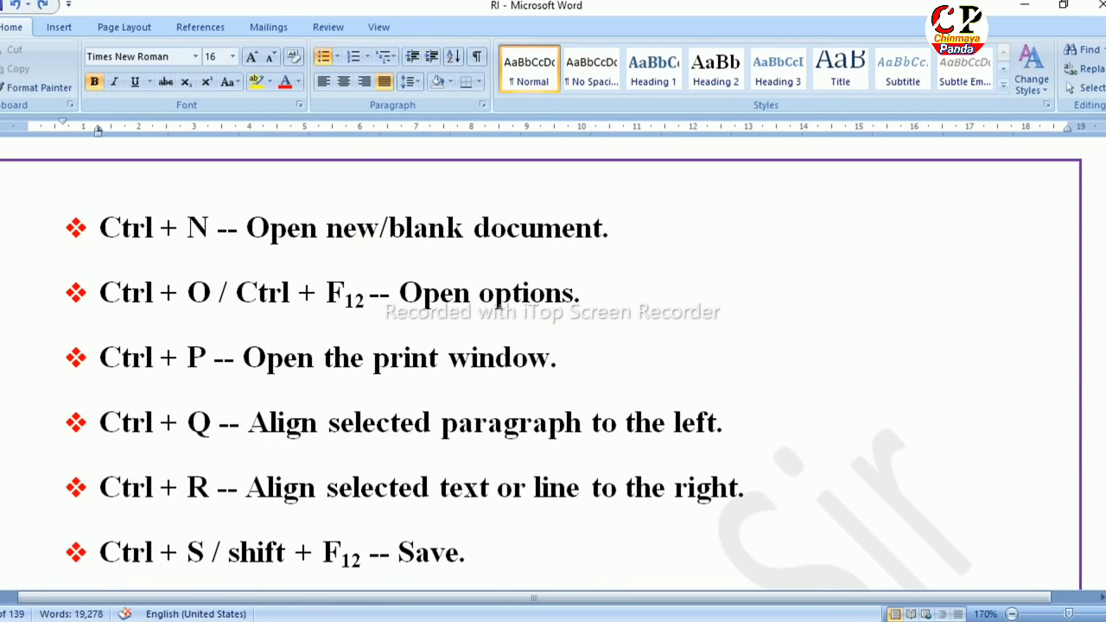
mouse_move(239, 246)
mouse_down()
mouse_move(591, 249)
mouse_move(430, 179)
mouse_move(263, 197)
mouse_move(270, 250)
mouse_up()
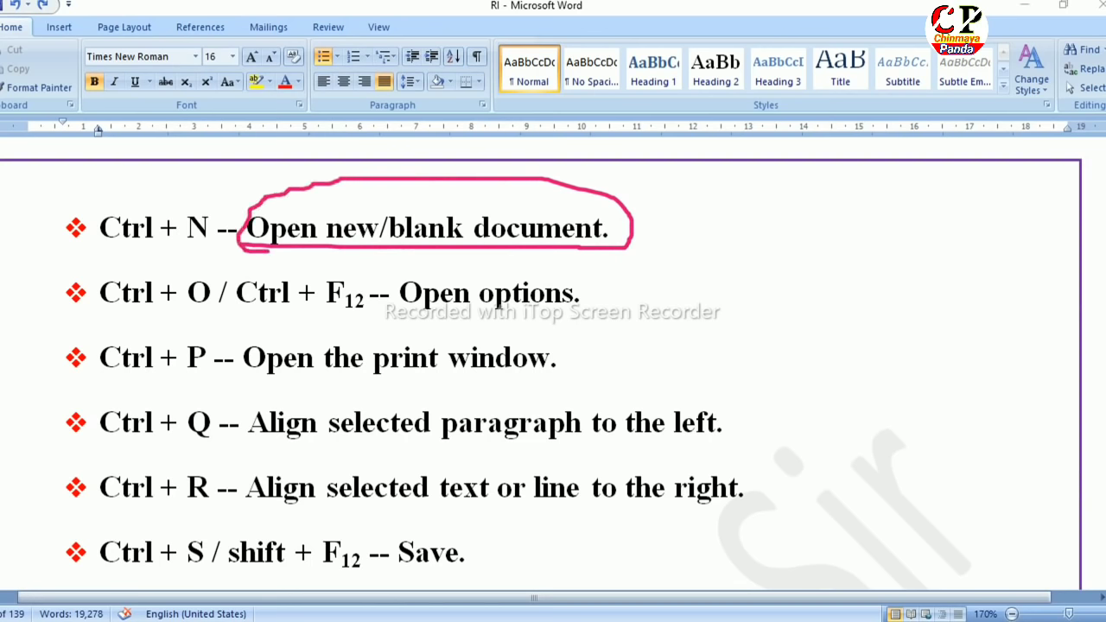
key(Escape)
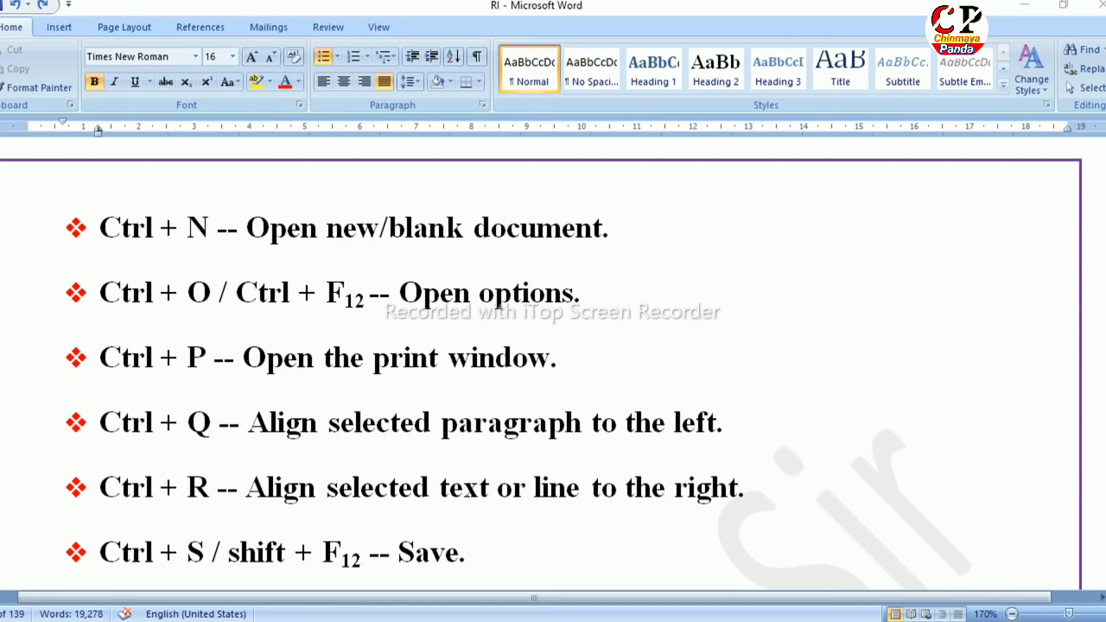
mouse_move(233, 261)
mouse_down()
mouse_move(233, 308)
mouse_move(356, 325)
mouse_move(364, 261)
mouse_move(234, 262)
mouse_up()
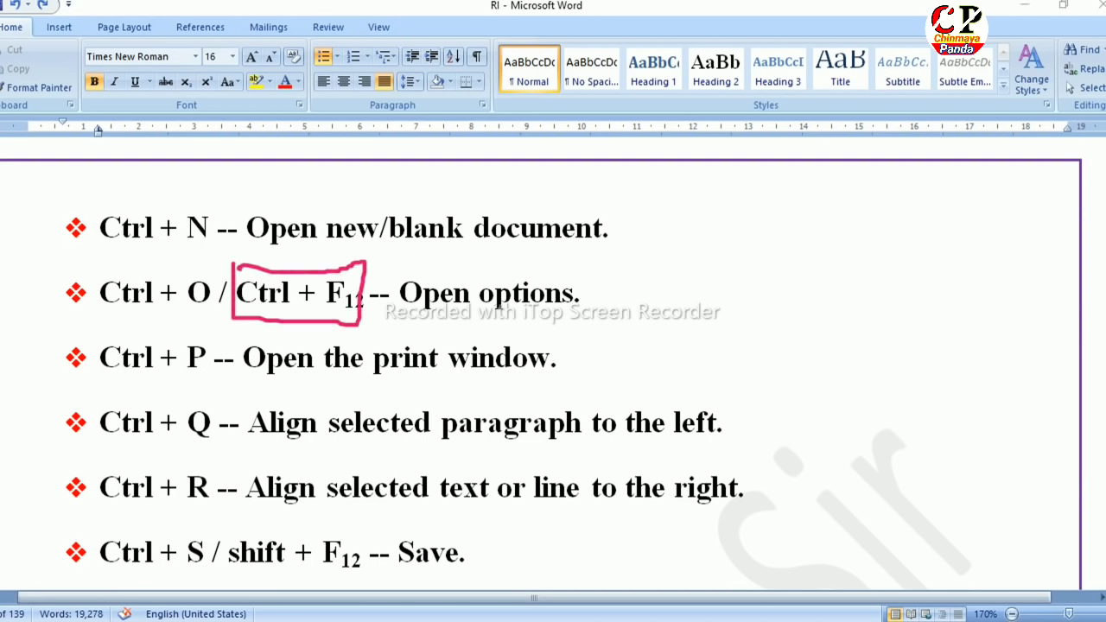
drag(401, 319, 600, 320)
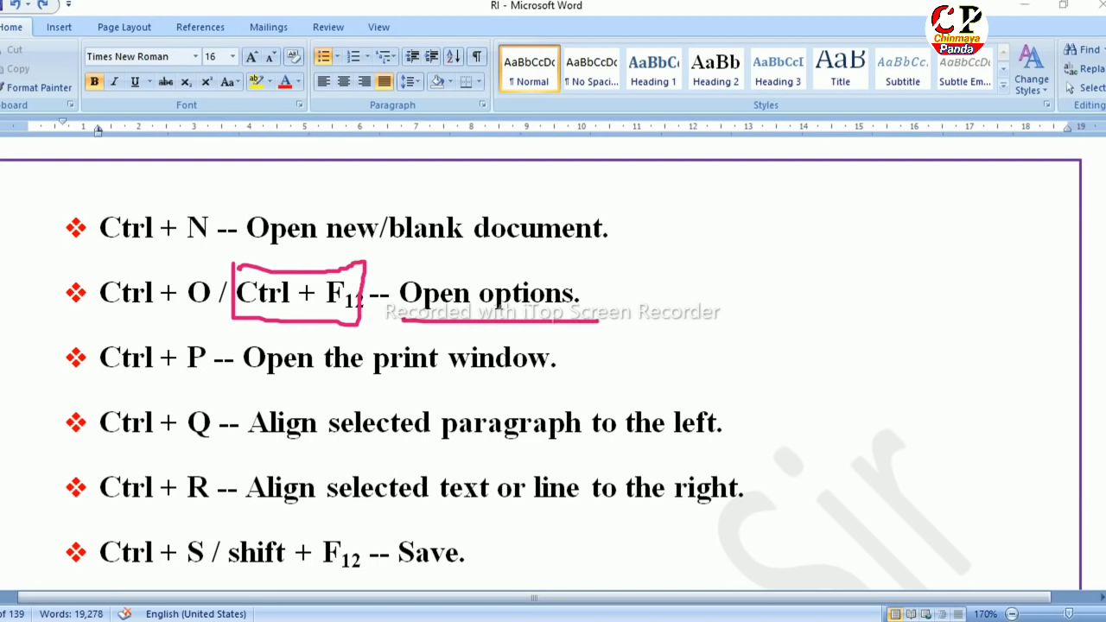
drag(121, 265, 171, 273)
drag(317, 260, 350, 264)
drag(109, 316, 211, 316)
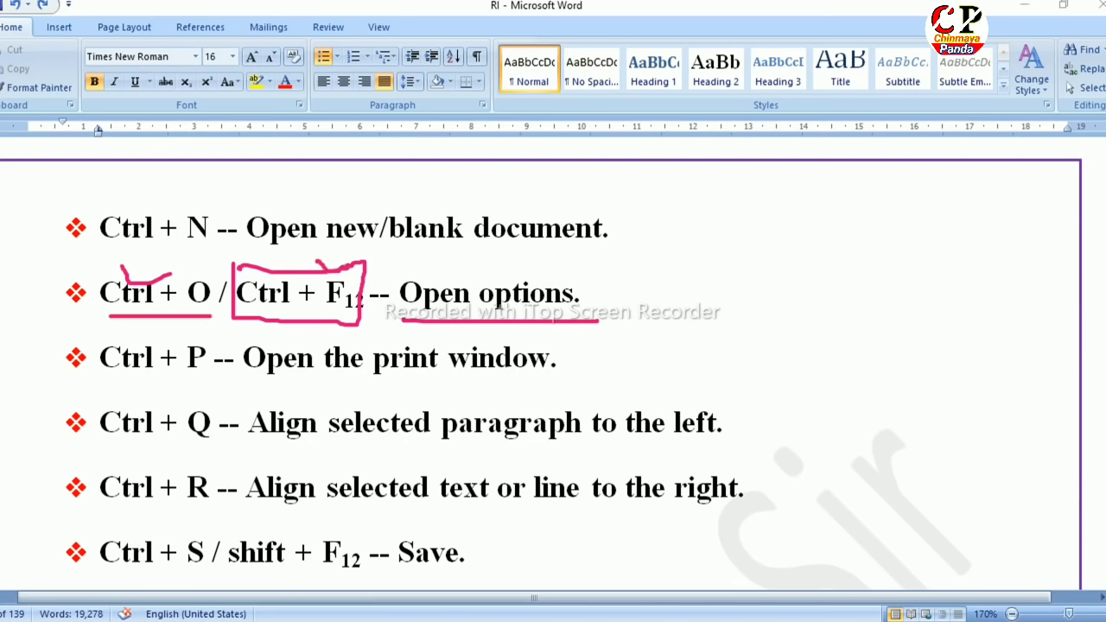
key(Escape)
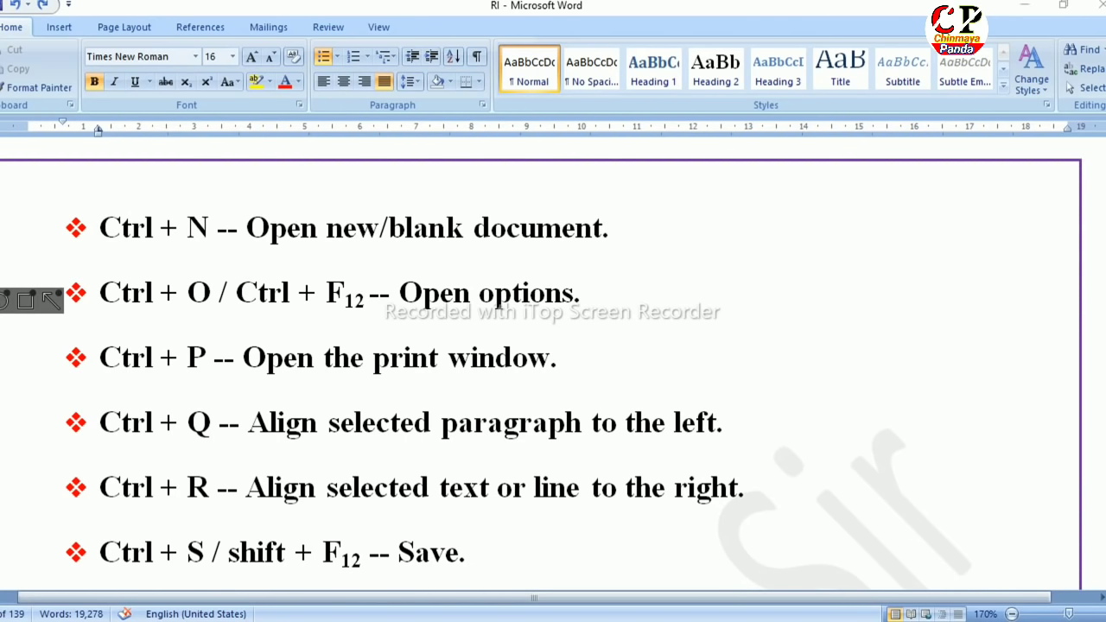
double_click(385, 421)
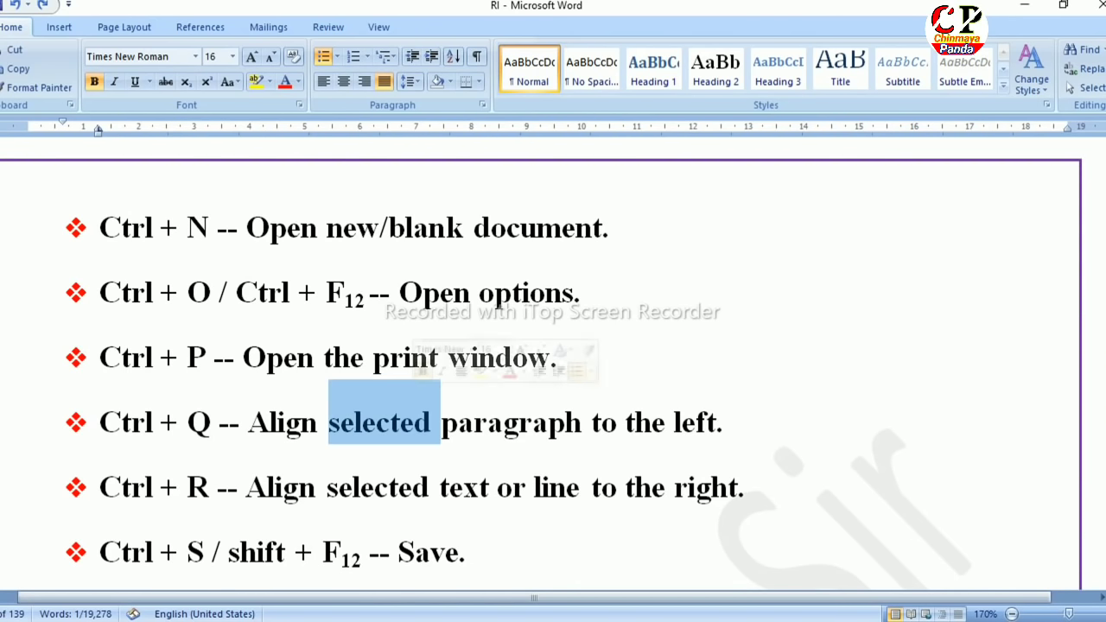
click(474, 421)
key(ctrl+p)
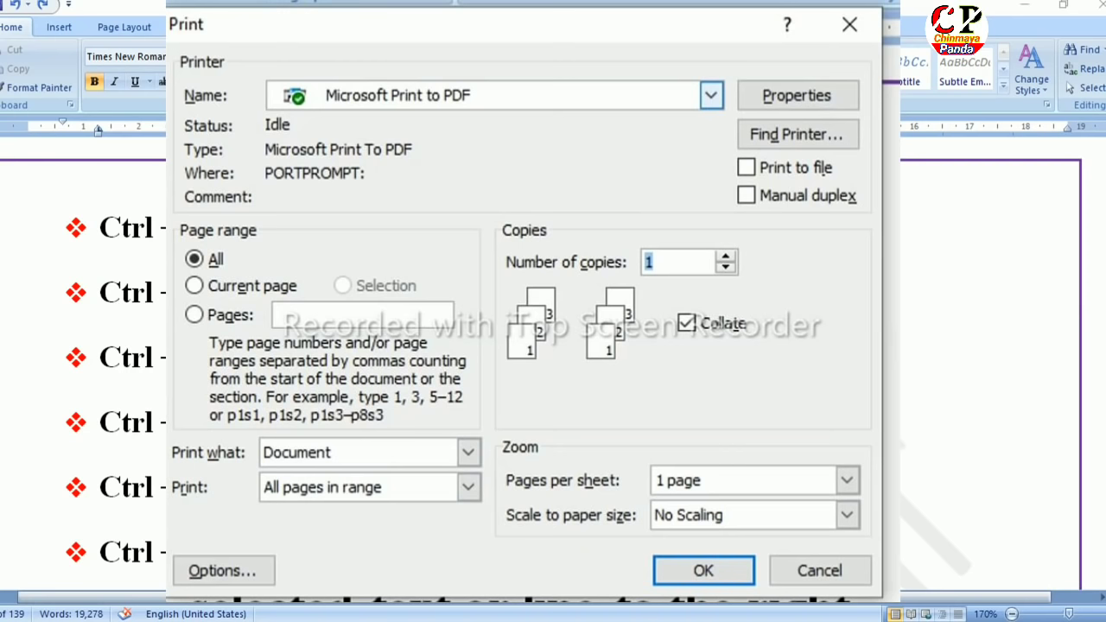
click(650, 167)
click(444, 254)
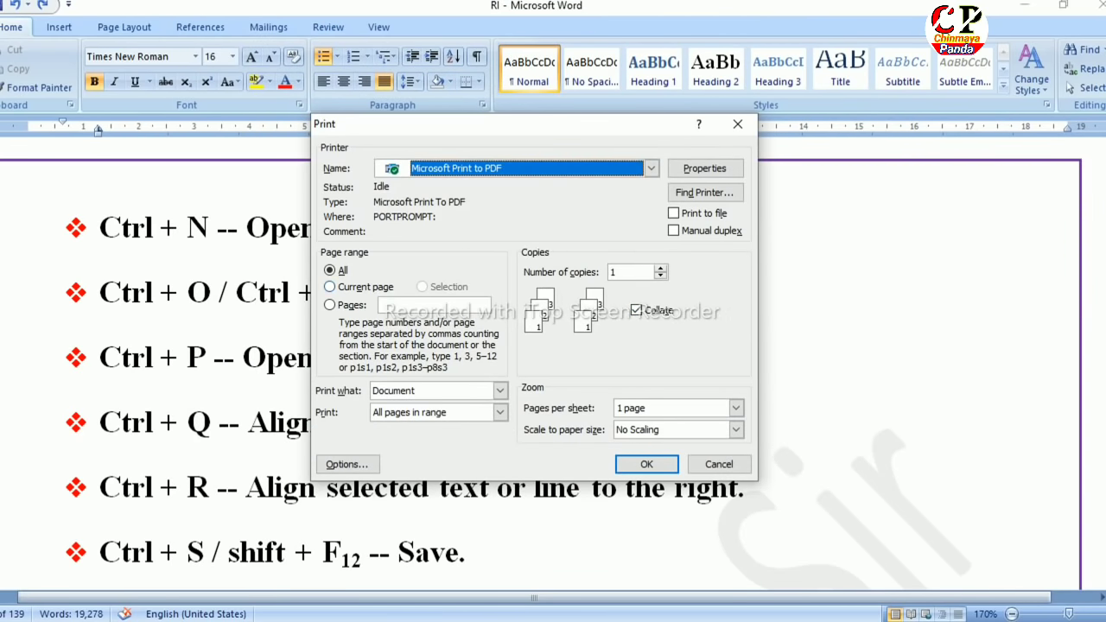
click(381, 304)
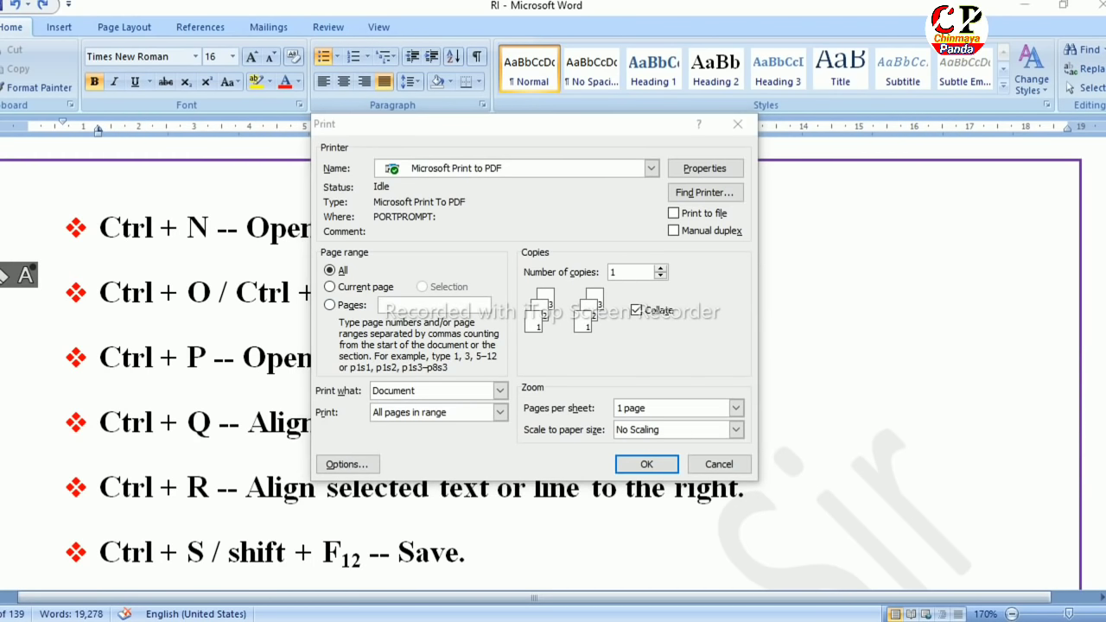
mouse_move(670, 252)
mouse_down()
mouse_move(529, 252)
mouse_move(624, 286)
mouse_move(657, 254)
mouse_up()
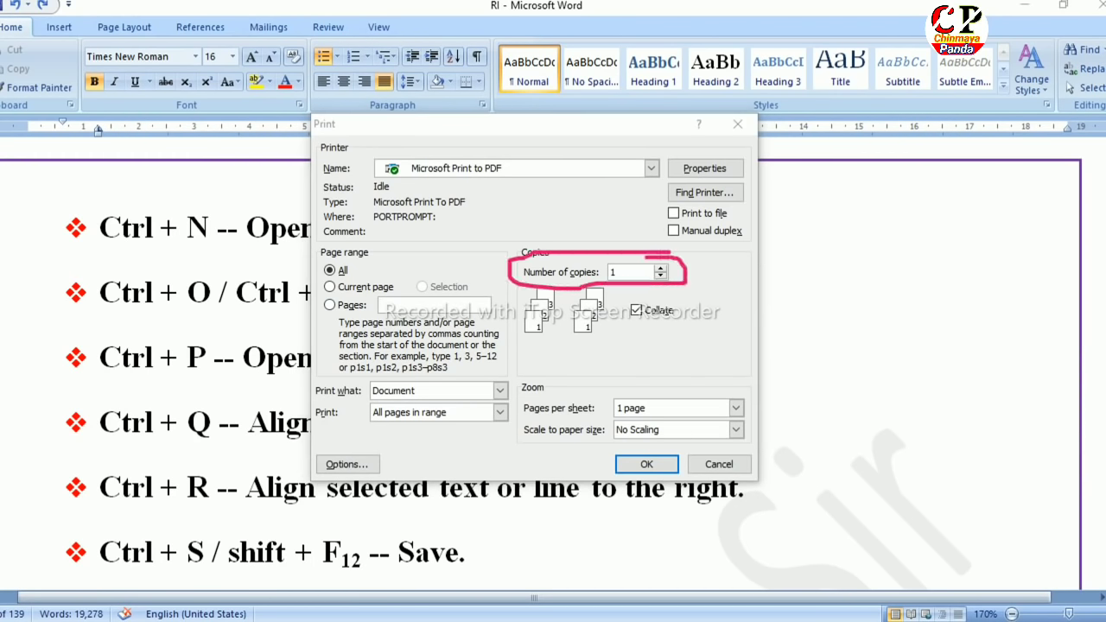
mouse_move(671, 441)
mouse_down()
mouse_move(575, 459)
mouse_move(674, 487)
mouse_move(676, 453)
mouse_move(660, 442)
mouse_up()
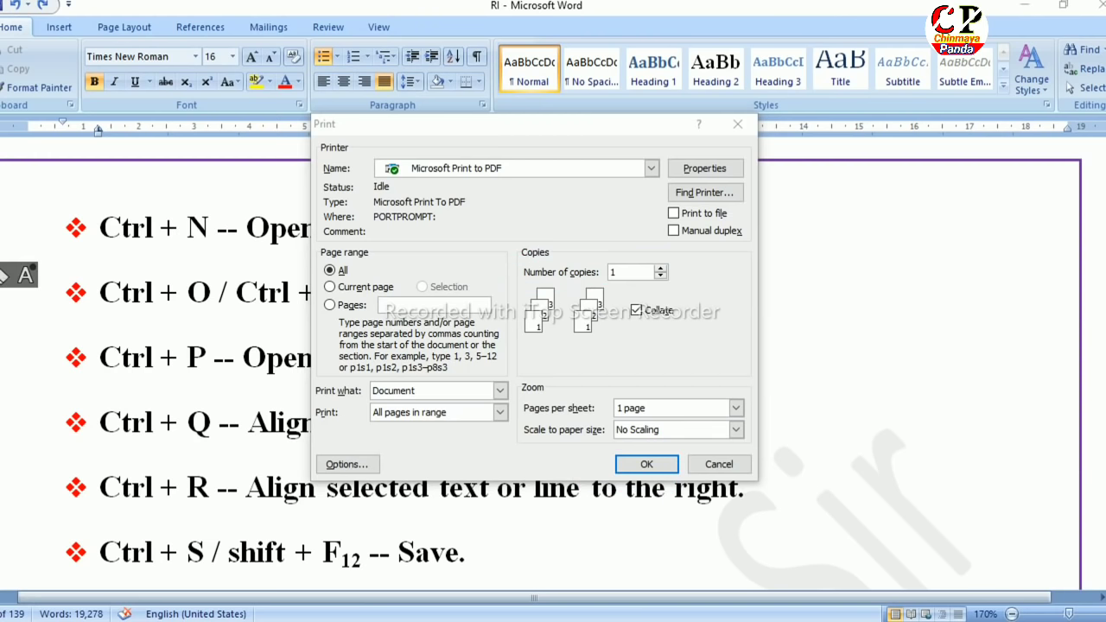
key(Escape)
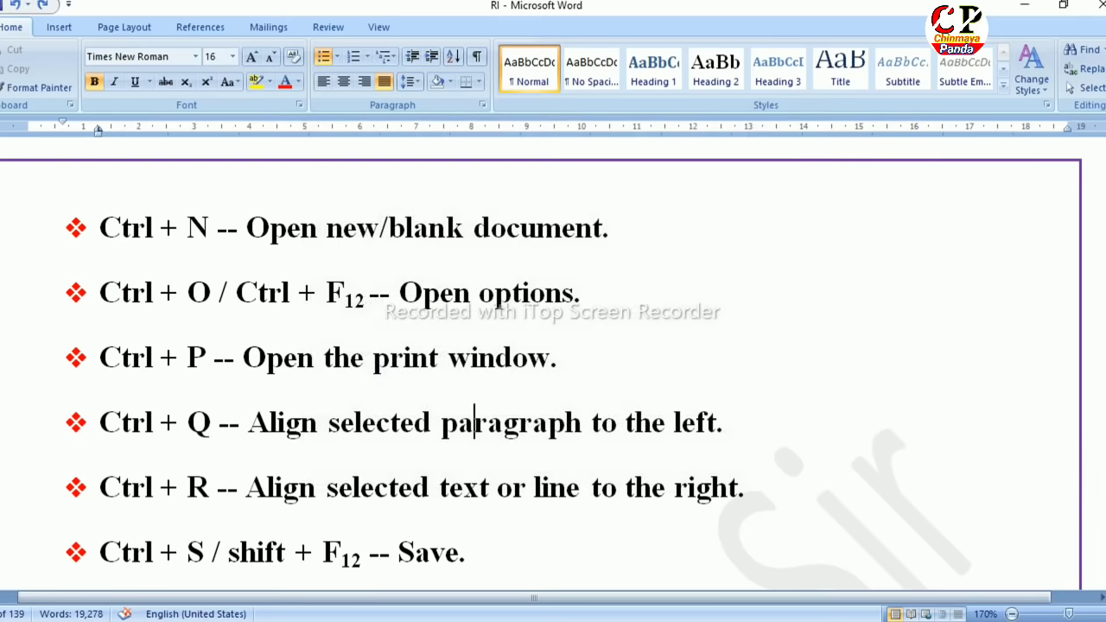
scroll(553, 362, down, 1)
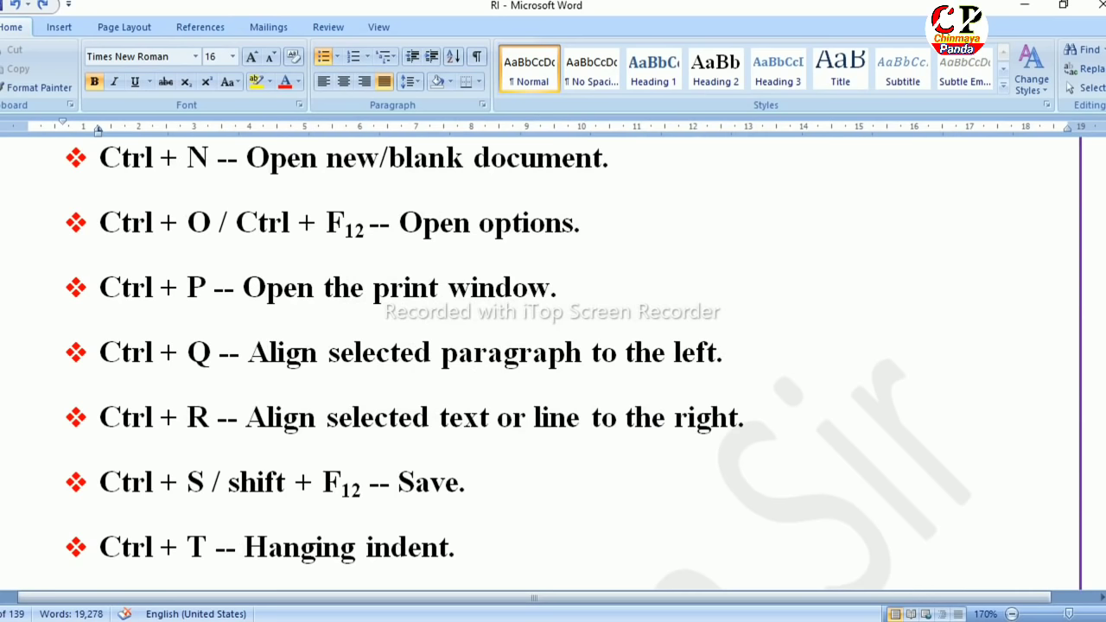
drag(248, 352, 739, 351)
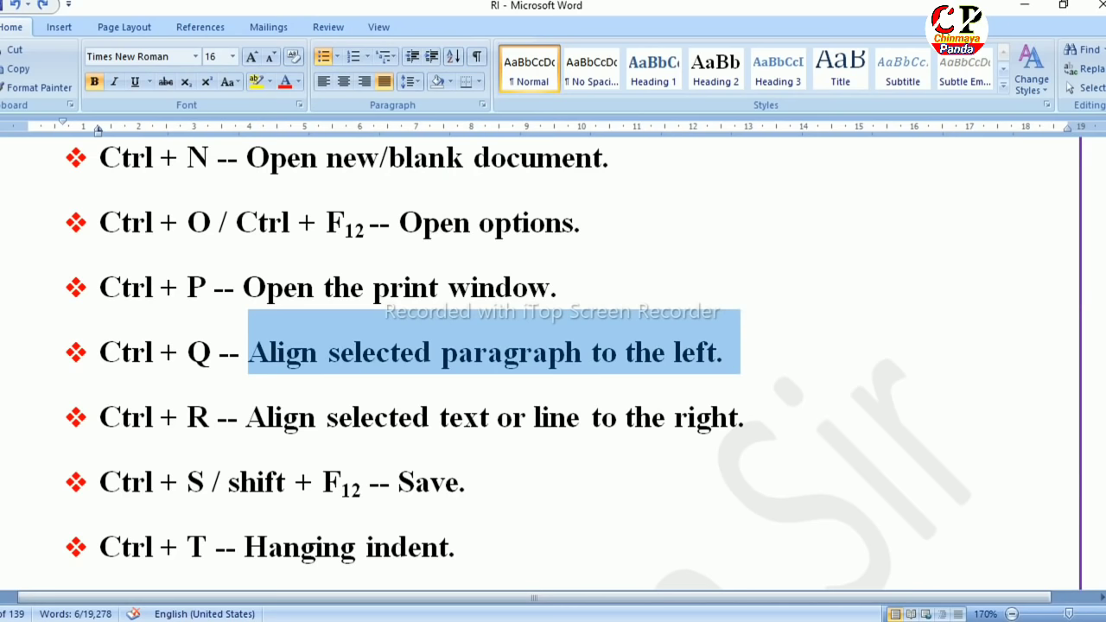
key(ctrl+q)
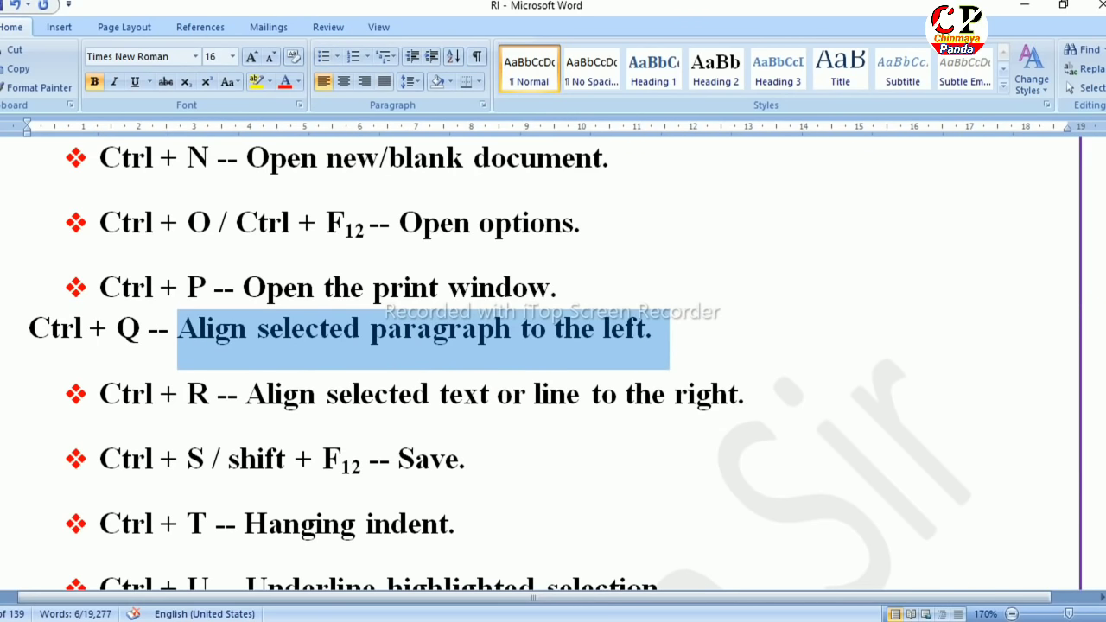
click(75, 524)
click(467, 458)
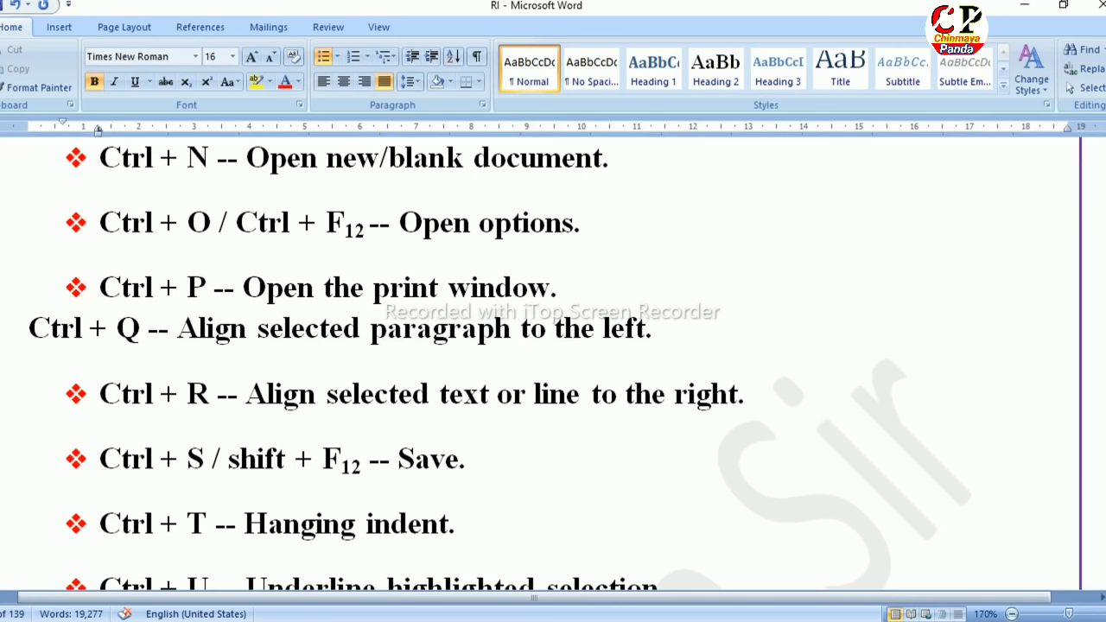
key(ctrl+z)
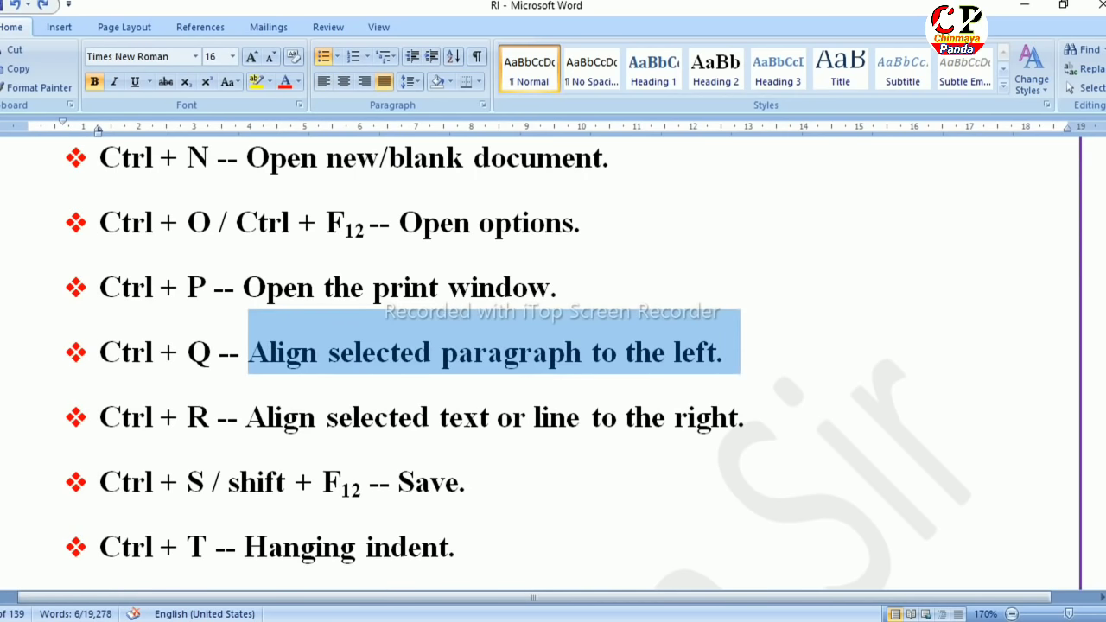
click(467, 481)
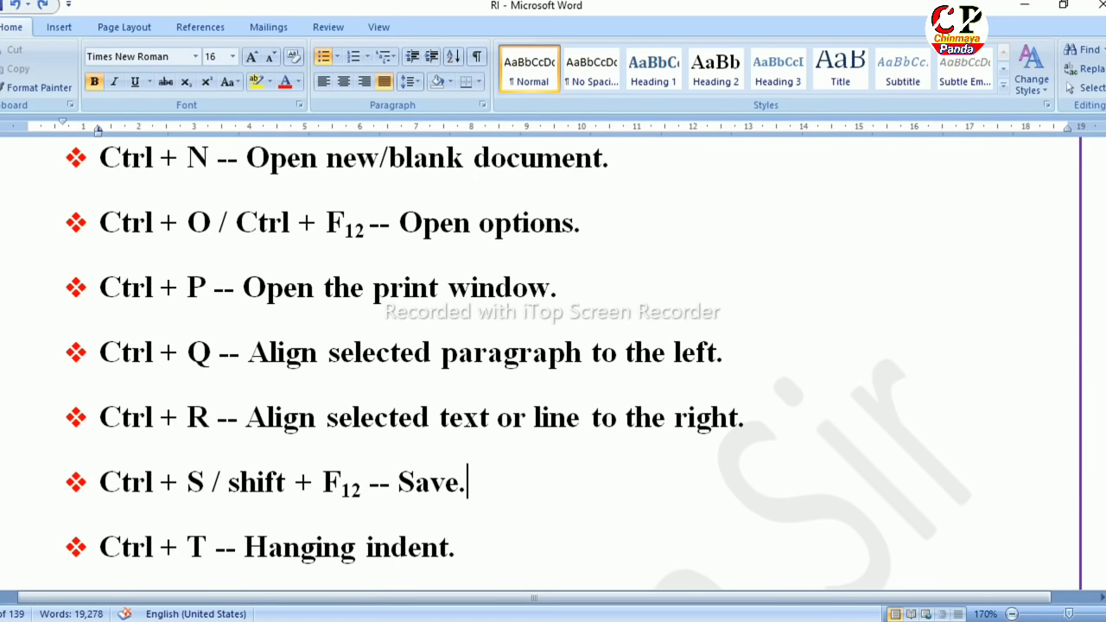
drag(246, 417, 497, 417)
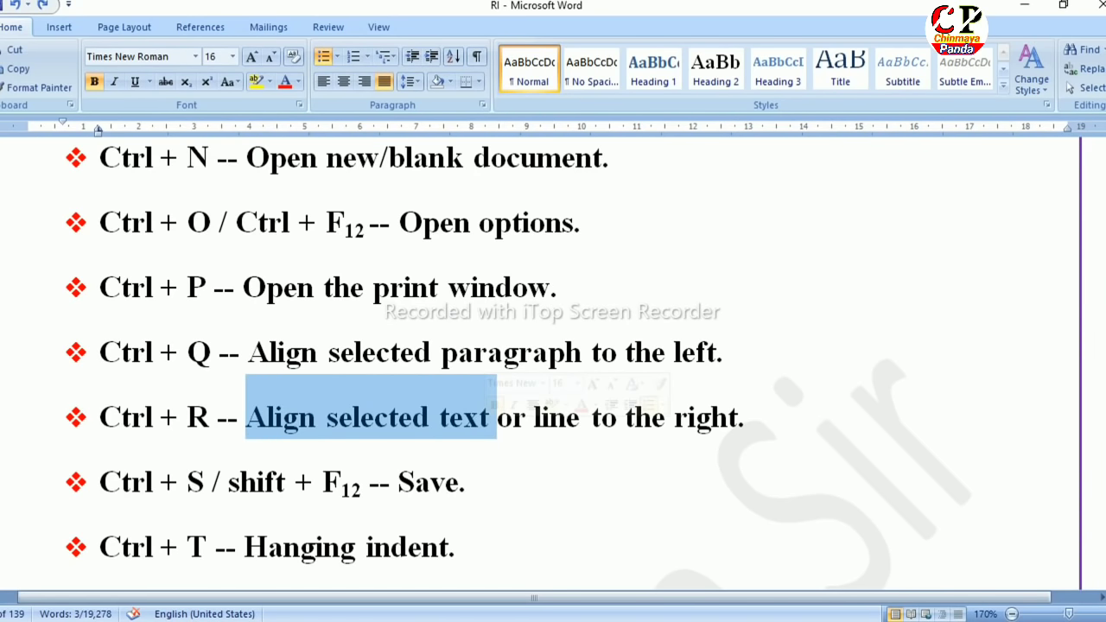
key(ctrl+r)
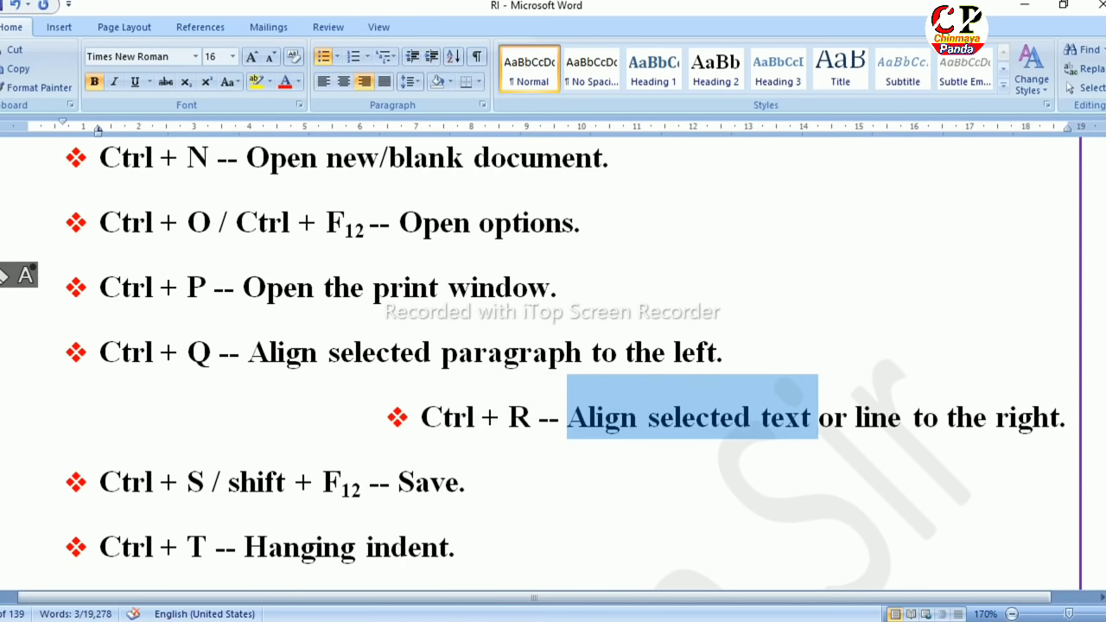
click(26, 275)
mouse_move(368, 59)
mouse_down()
mouse_move(354, 69)
mouse_move(356, 91)
mouse_move(380, 85)
mouse_move(367, 57)
mouse_move(343, 99)
mouse_move(320, 245)
mouse_up()
drag(320, 245, 344, 224)
drag(319, 86, 273, 202)
drag(273, 202, 286, 192)
mouse_move(241, 231)
mouse_down()
mouse_move(264, 250)
mouse_move(307, 248)
mouse_move(331, 260)
mouse_up()
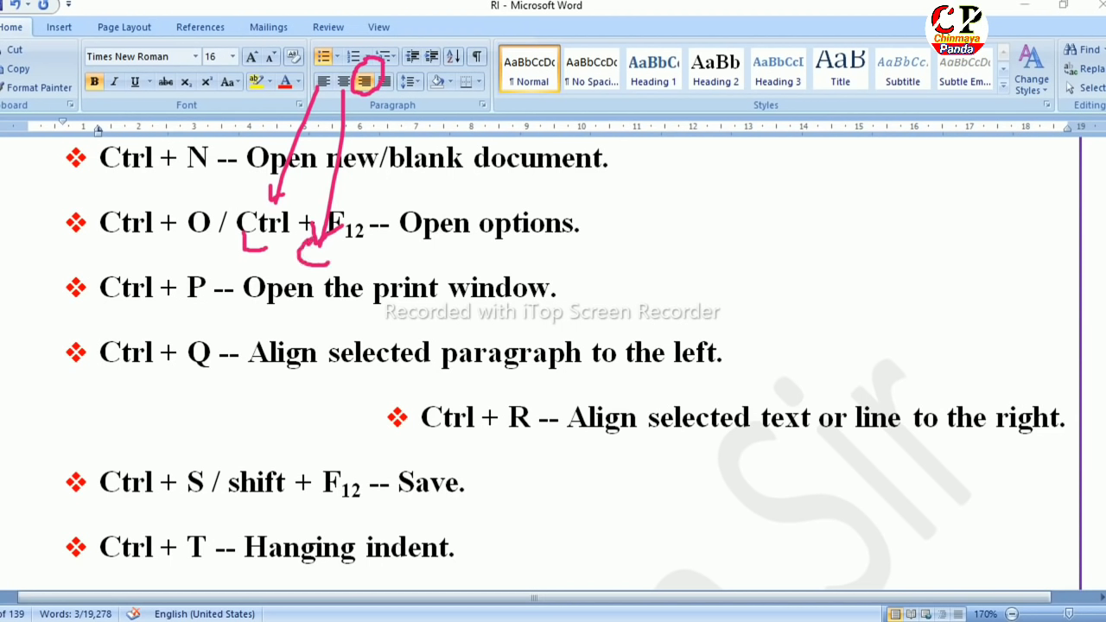
mouse_move(369, 101)
mouse_down()
mouse_move(372, 187)
mouse_move(385, 163)
mouse_up()
drag(373, 209, 373, 242)
drag(373, 204, 394, 232)
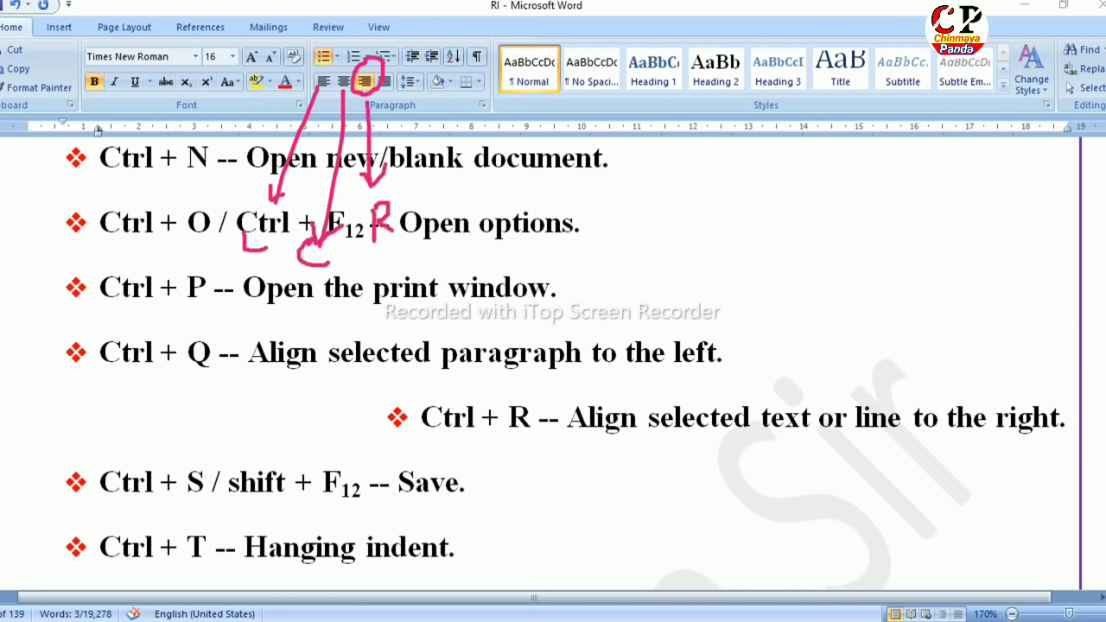
drag(380, 95, 467, 183)
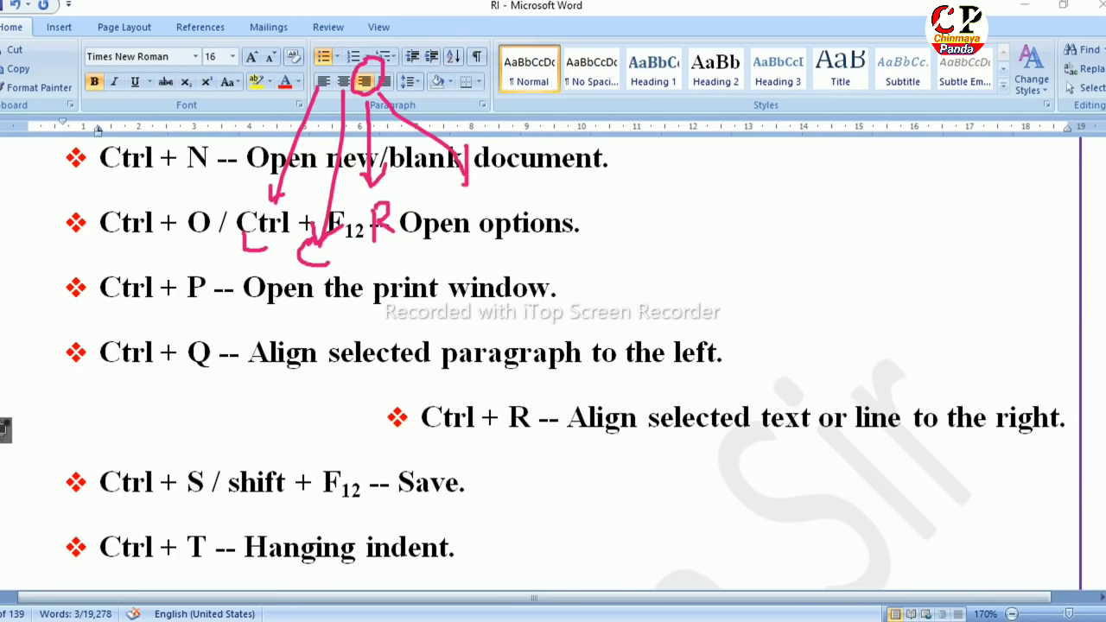
key(Escape)
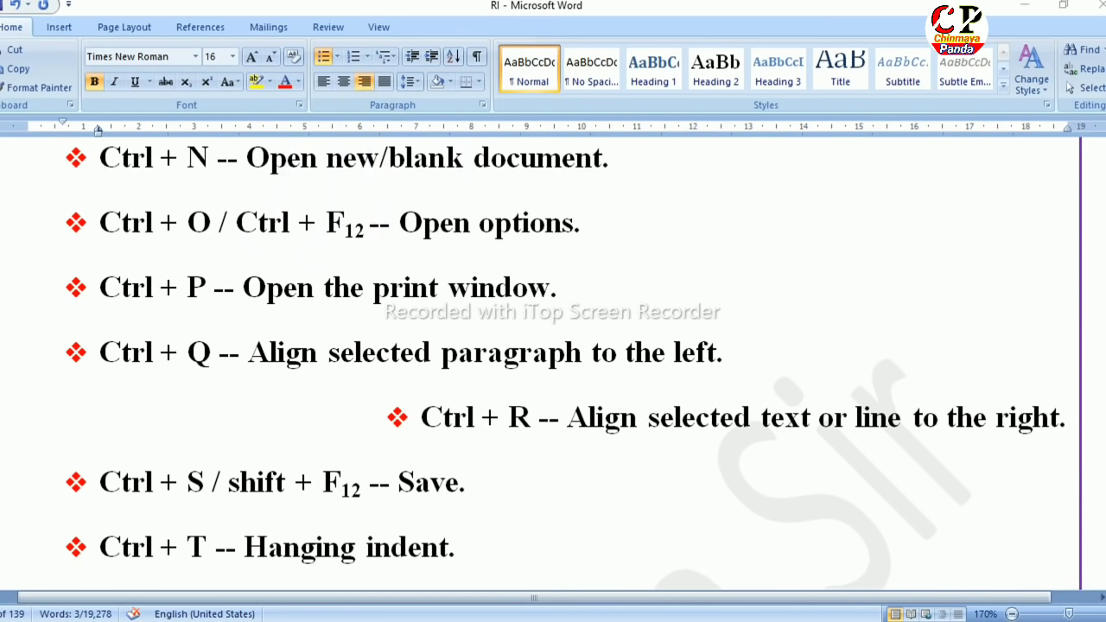
key(ctrl+z)
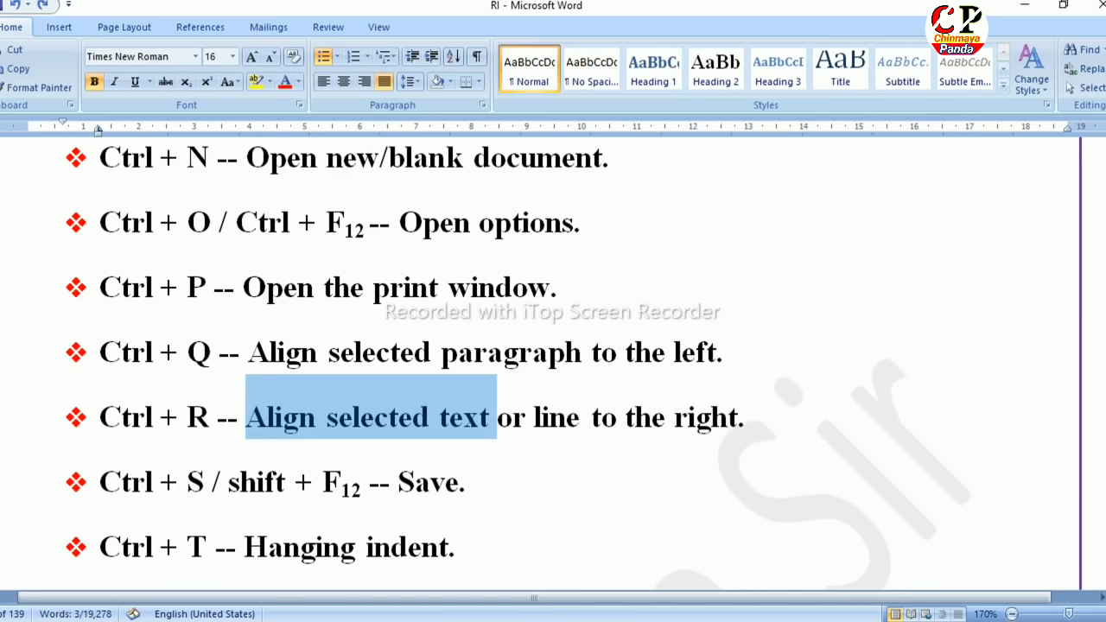
scroll(553, 345, down, 2)
click(468, 342)
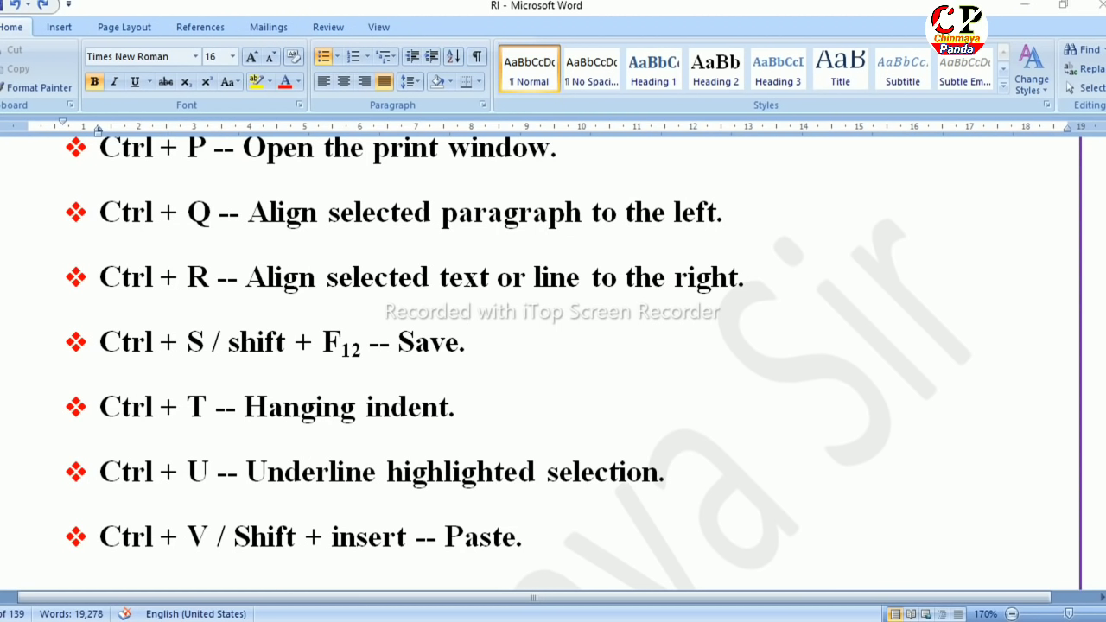
mouse_move(229, 366)
mouse_down()
mouse_move(366, 326)
mouse_move(270, 317)
mouse_move(237, 330)
mouse_move(226, 363)
mouse_up()
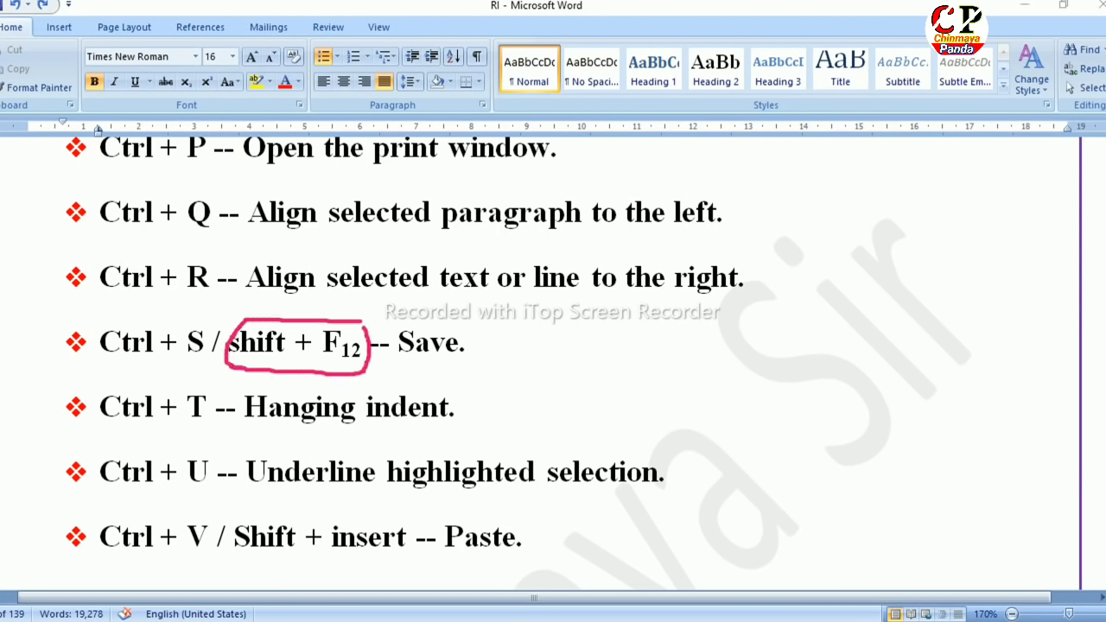
drag(135, 428, 522, 428)
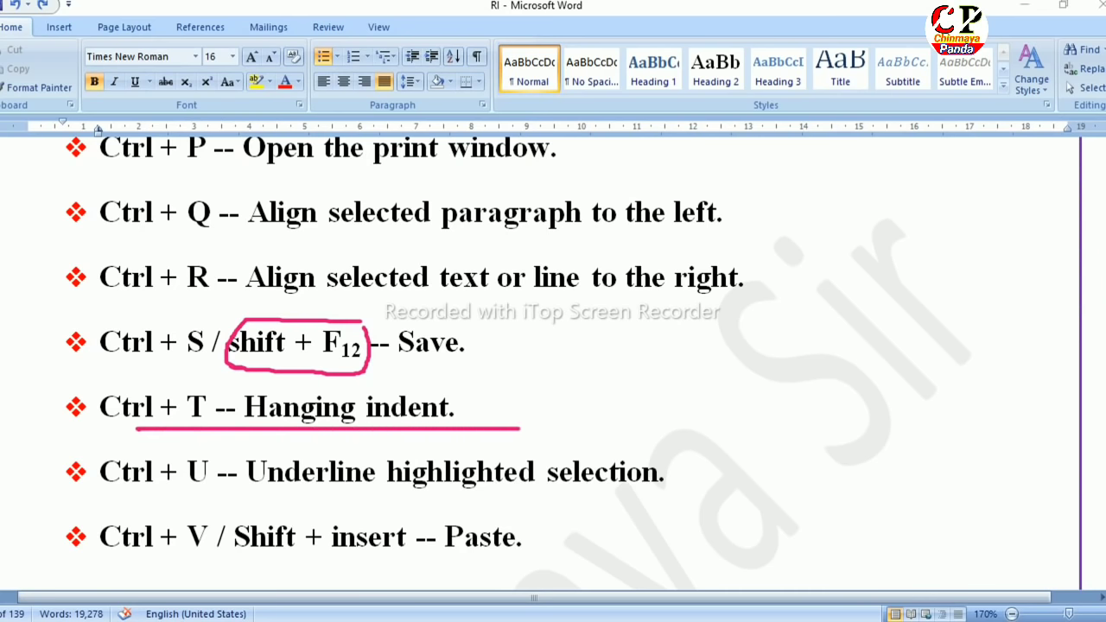
double_click(380, 276)
click(467, 342)
Step: Select the 'Ctrl + U -- Underline highlighted selection.' line and underline it with Ctrl+U
scroll(553, 359, down, 1)
scroll(553, 358, down, 1)
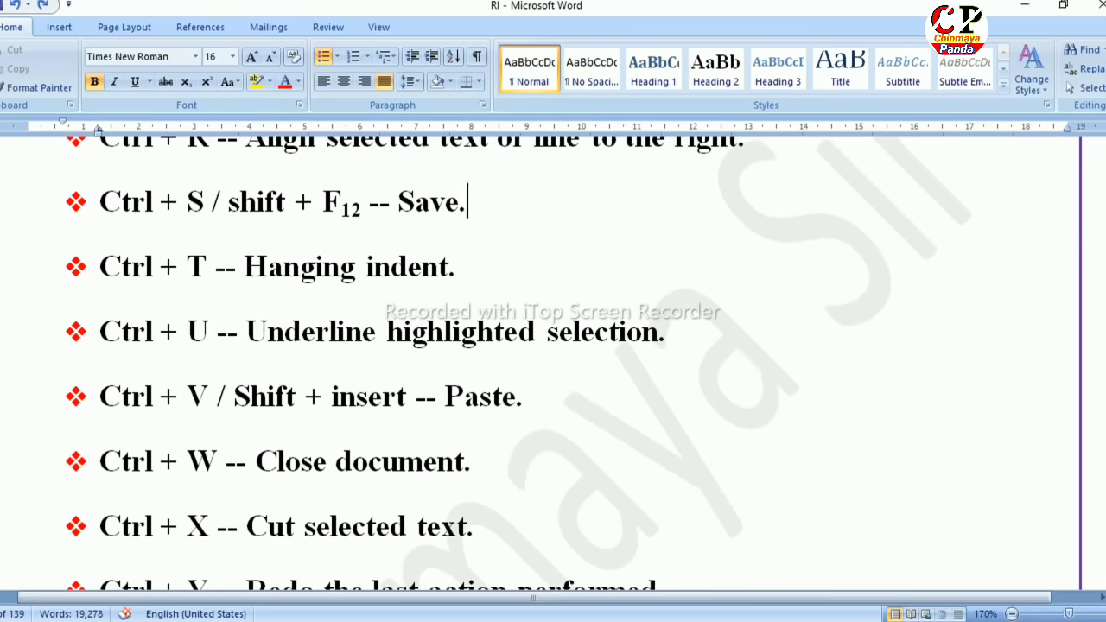
drag(679, 331, 99, 331)
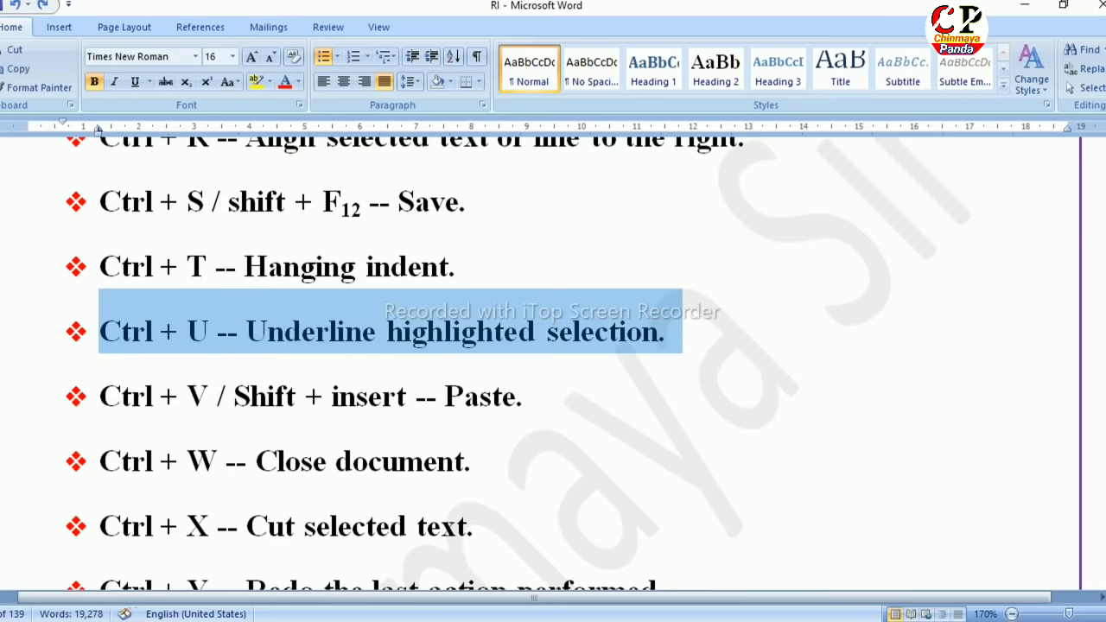
key(ctrl+u)
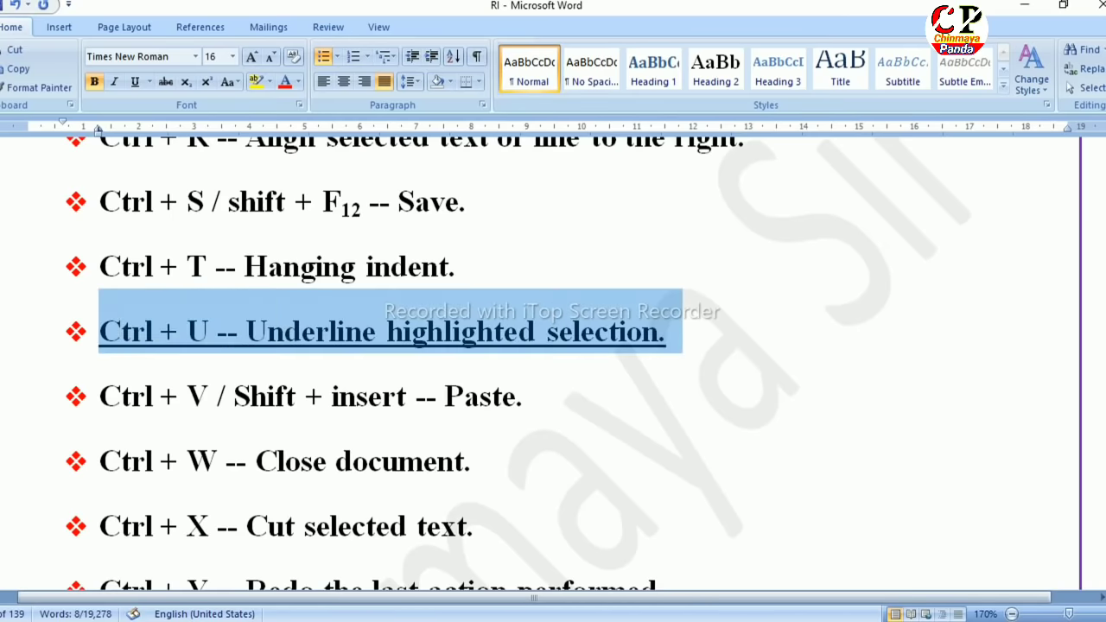
click(666, 331)
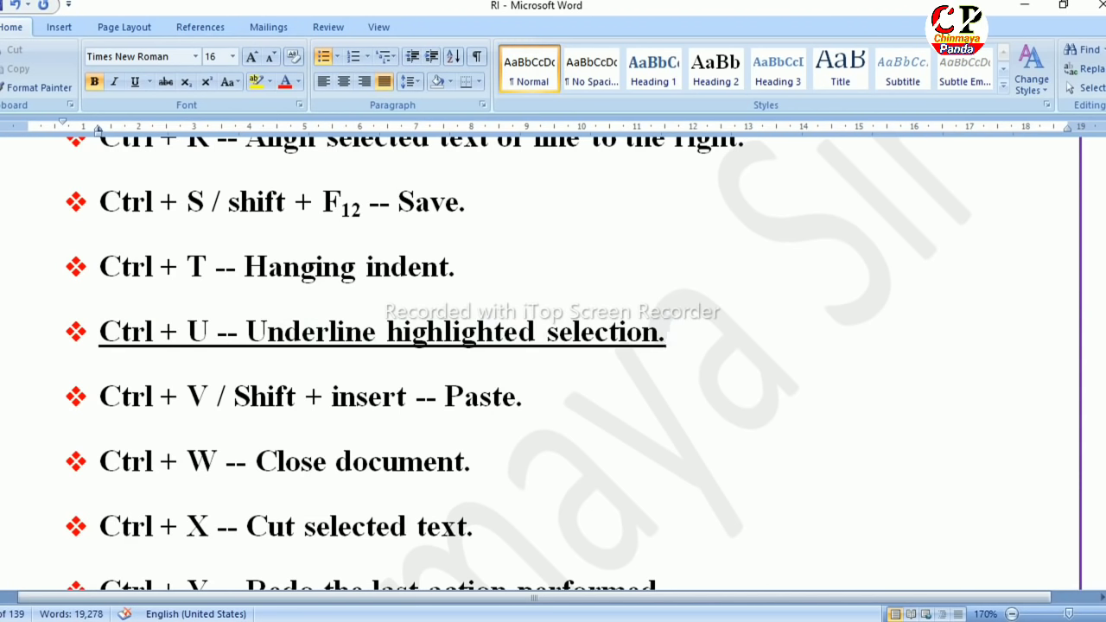
Step: Remove the underline from the whole Ctrl + U line with Ctrl+U
click(524, 395)
triple_click(381, 331)
key(ctrl+u)
click(209, 395)
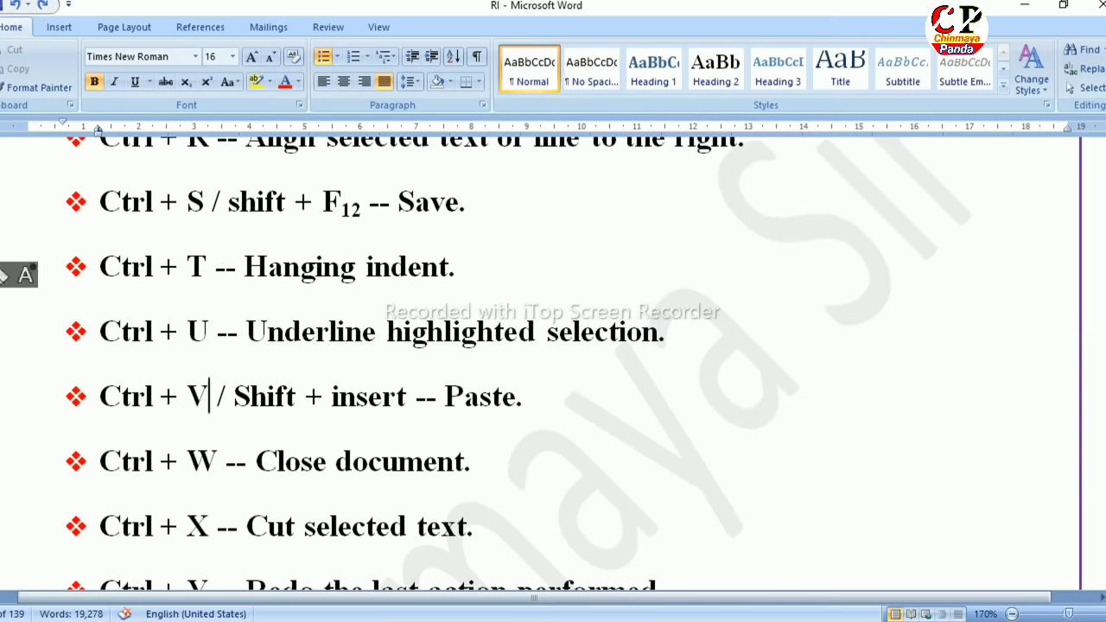
Step: Mark up the Paste line's Ctrl + and Shift + insert shortcuts on screen, then erase the markings
drag(100, 423, 169, 418)
mouse_move(232, 368)
mouse_down()
mouse_move(231, 419)
mouse_move(406, 418)
mouse_move(379, 368)
mouse_move(231, 377)
mouse_up()
drag(536, 390, 708, 349)
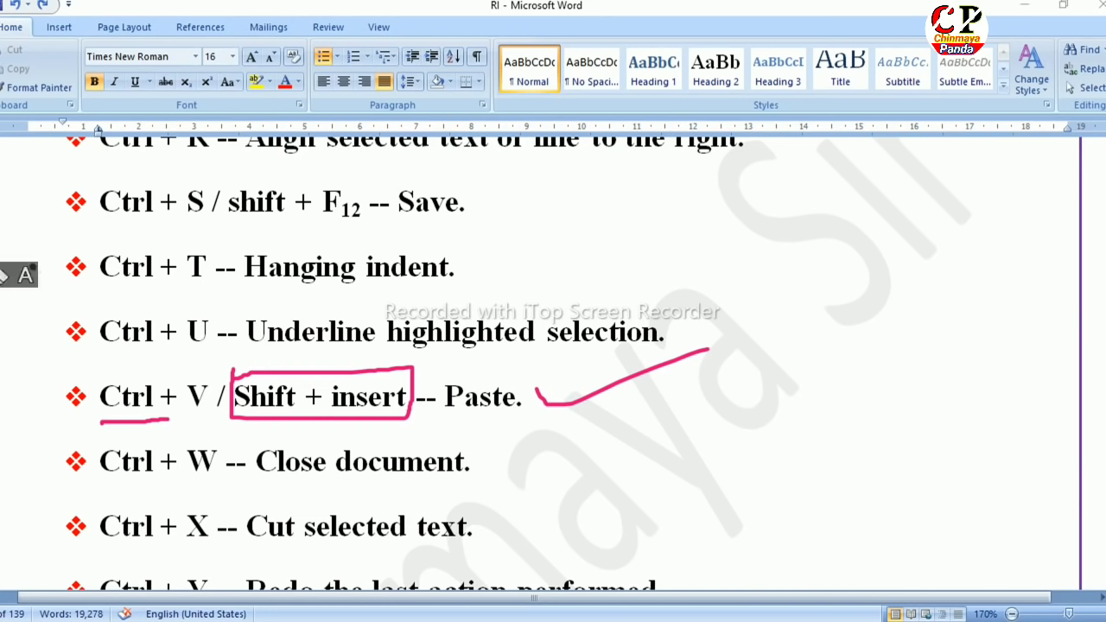
key(e)
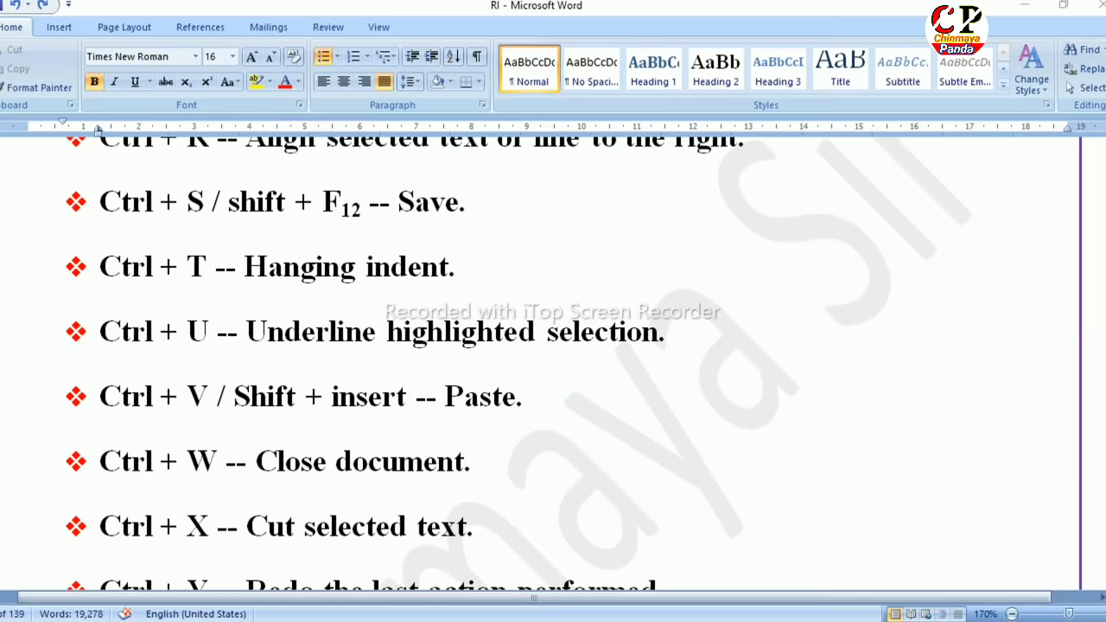
drag(486, 21, 622, 20)
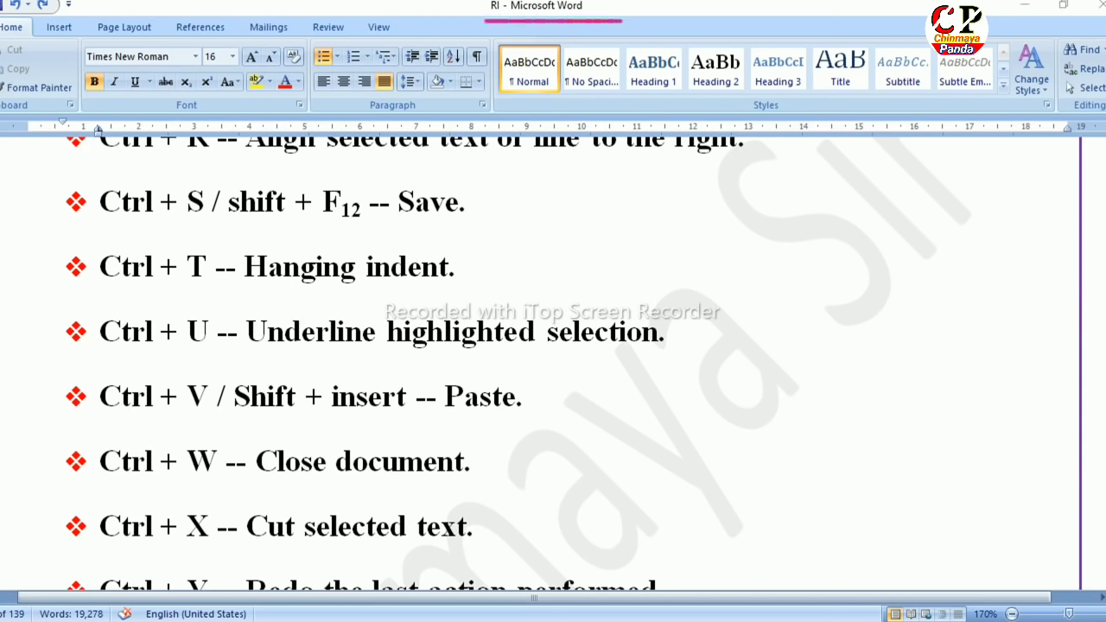
mouse_move(264, 480)
mouse_down()
mouse_move(385, 483)
mouse_move(508, 420)
mouse_move(269, 423)
mouse_move(252, 482)
mouse_move(283, 487)
mouse_up()
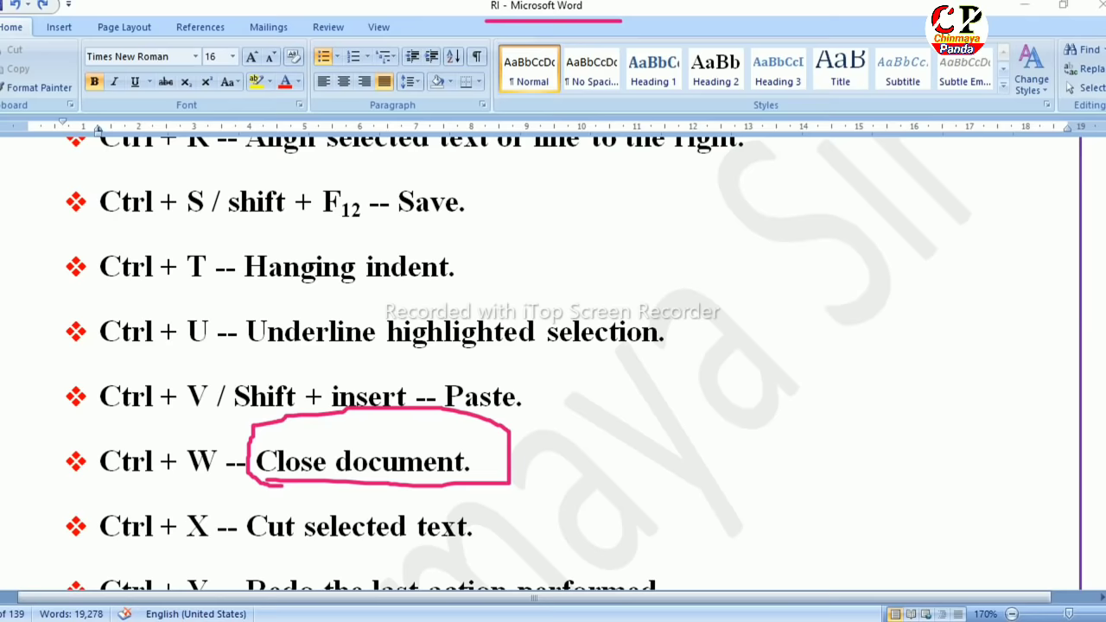
key(Escape)
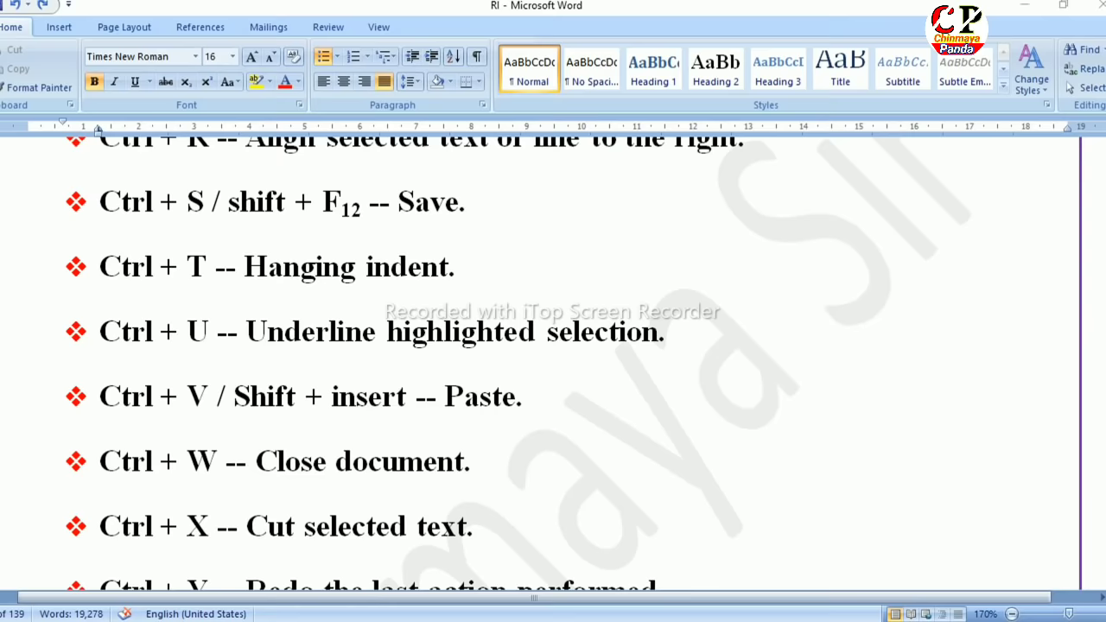
scroll(553, 363, down, 1)
scroll(553, 363, down, 1)
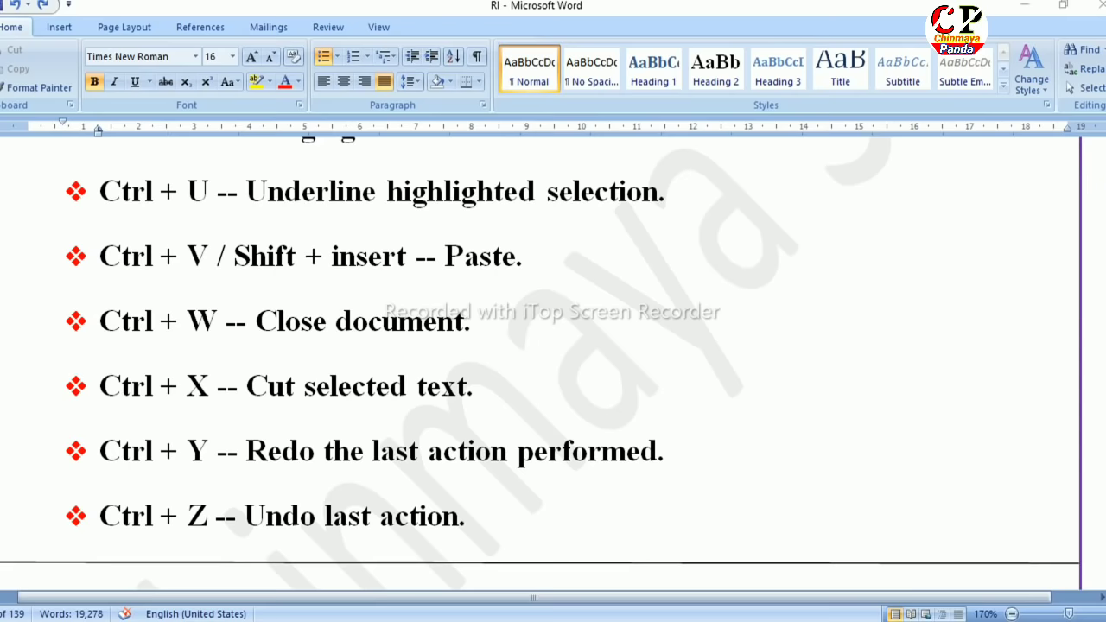
Step: Highlight 'Redo the last action performed.' on the Ctrl + Y line in yellow
scroll(540, 363, down, 3)
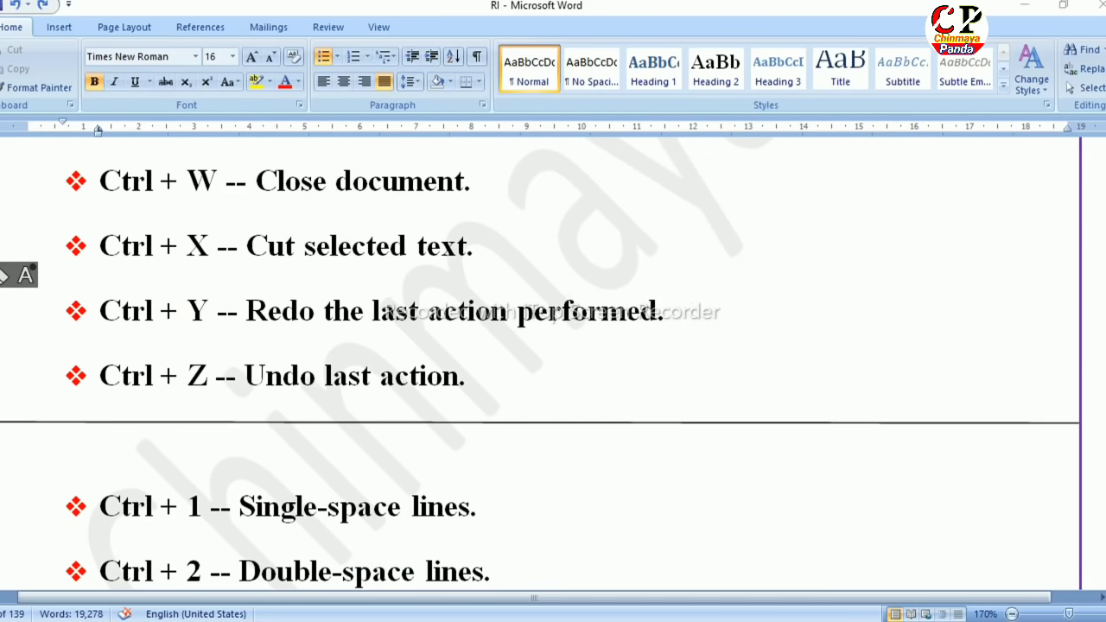
drag(93, 331, 422, 337)
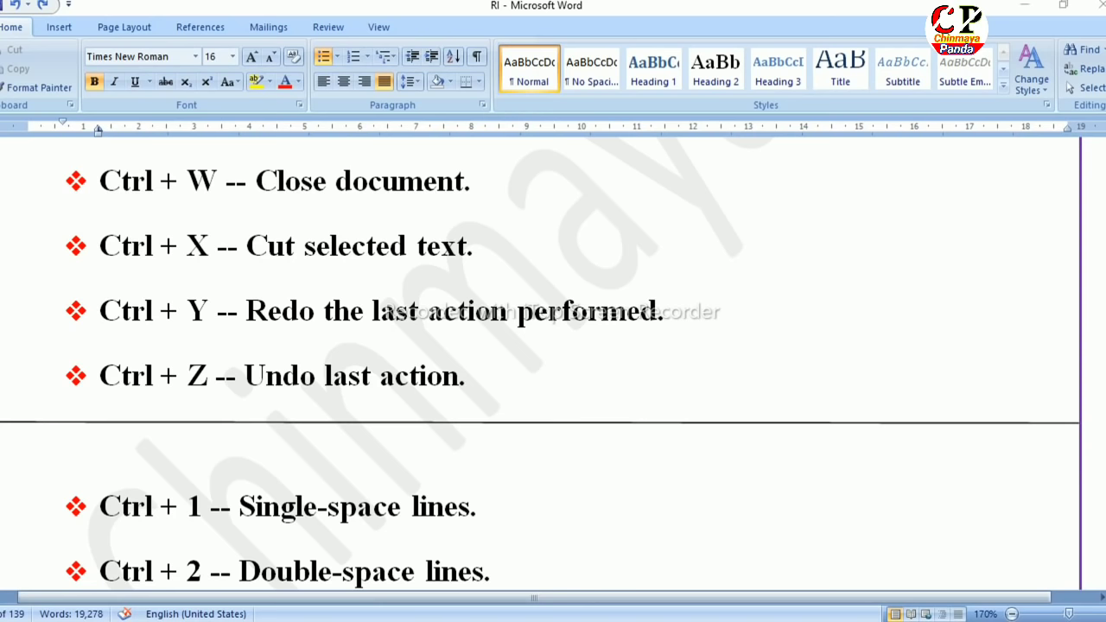
click(283, 310)
drag(246, 309, 682, 310)
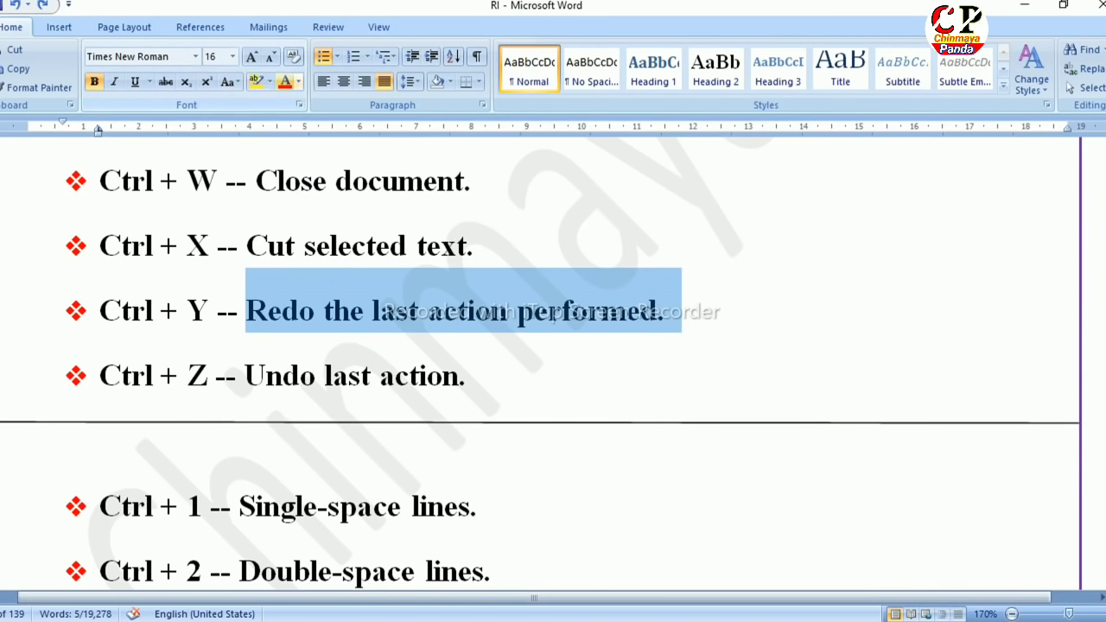
click(270, 81)
click(260, 105)
click(100, 375)
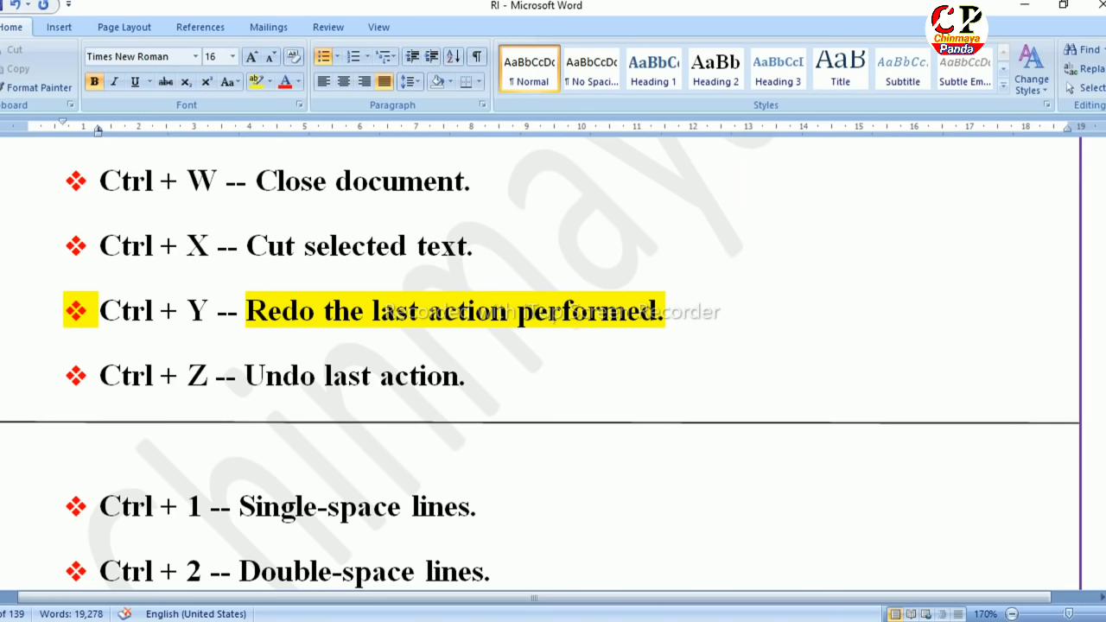
Step: Reapply the yellow highlight on the Redo line with Ctrl+Y
drag(246, 310, 678, 310)
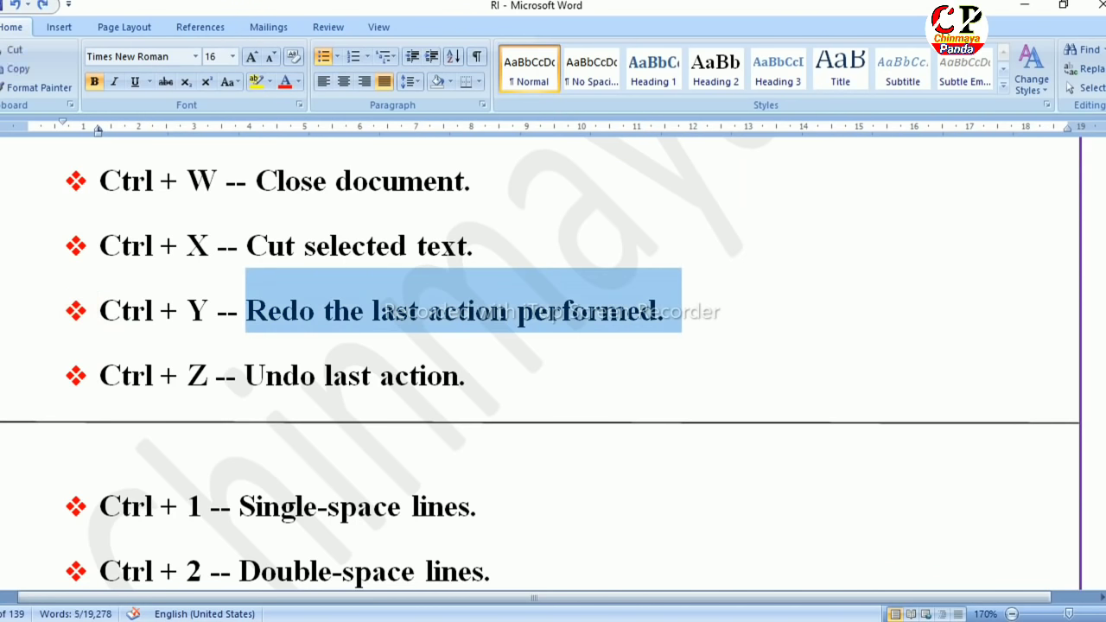
click(665, 310)
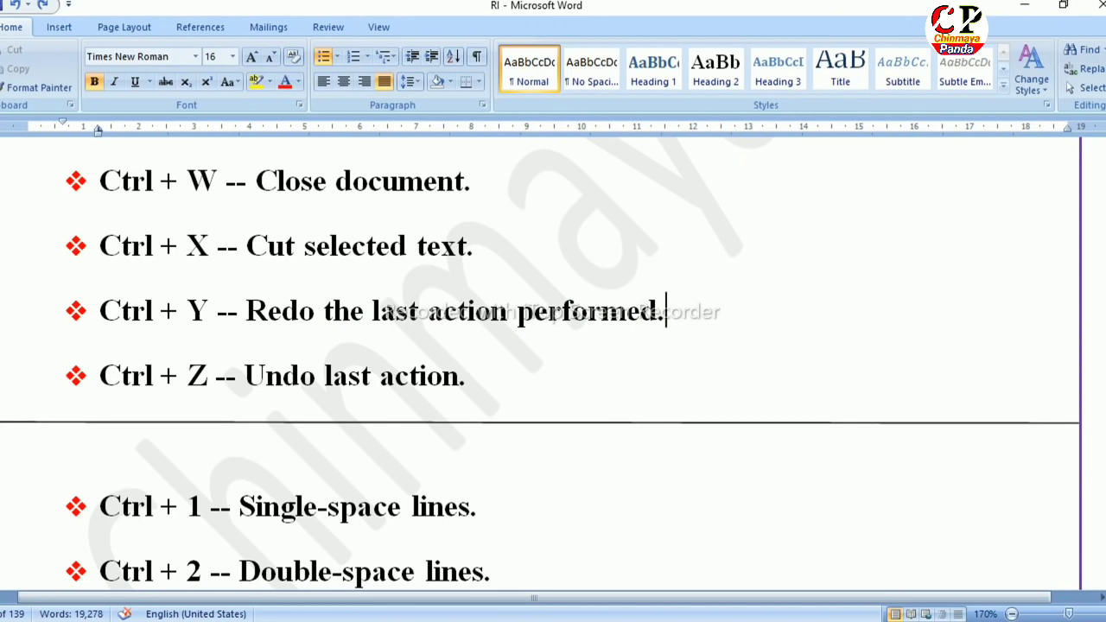
key(ctrl+y)
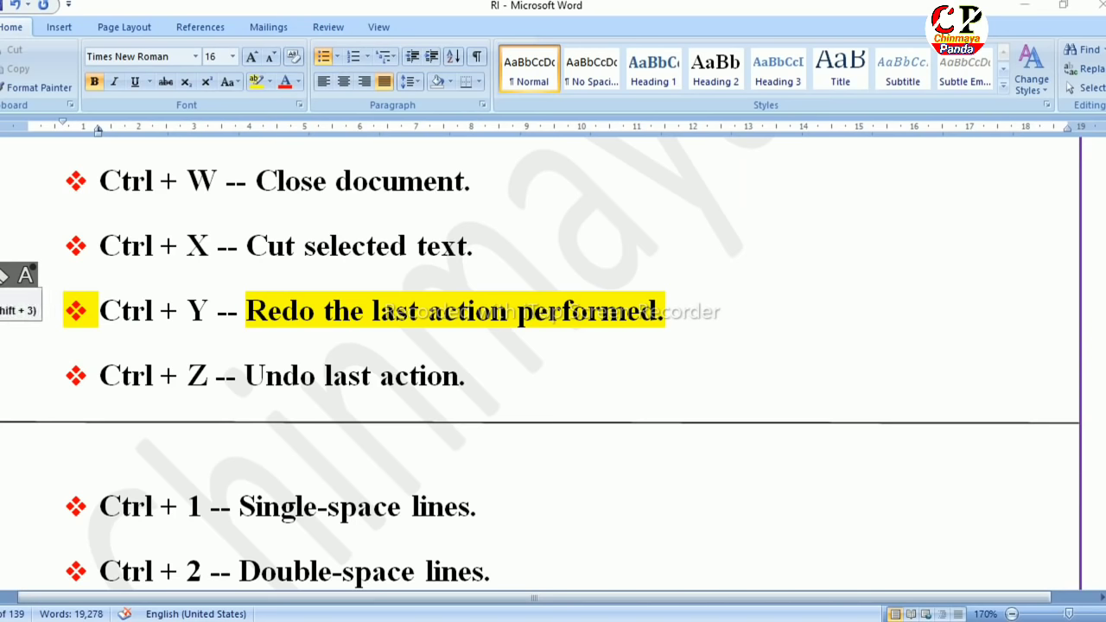
scroll(540, 363, down, 5)
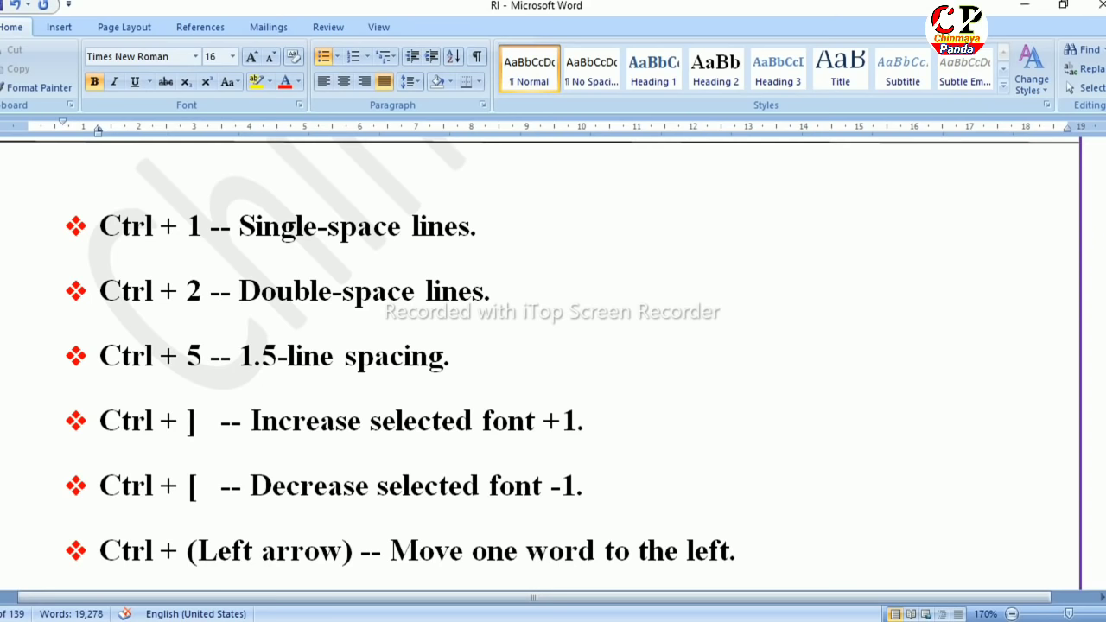
Step: Double-space the 'Double-space lines.' paragraph with Ctrl+2, then restore single spacing with Ctrl+1
key(ctrl+1)
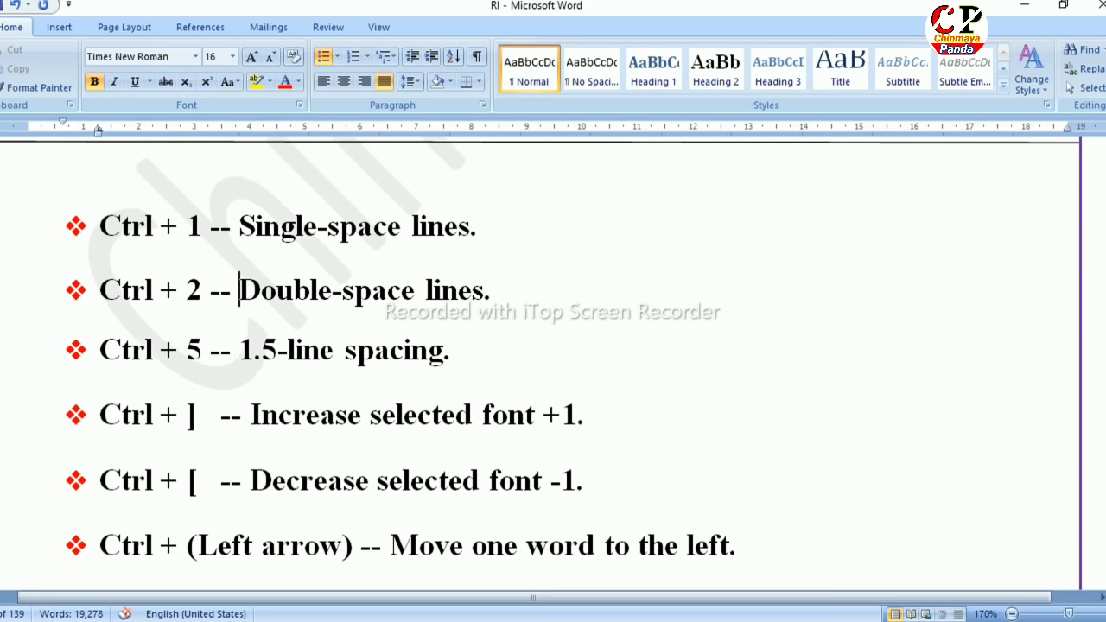
key(ctrl+2)
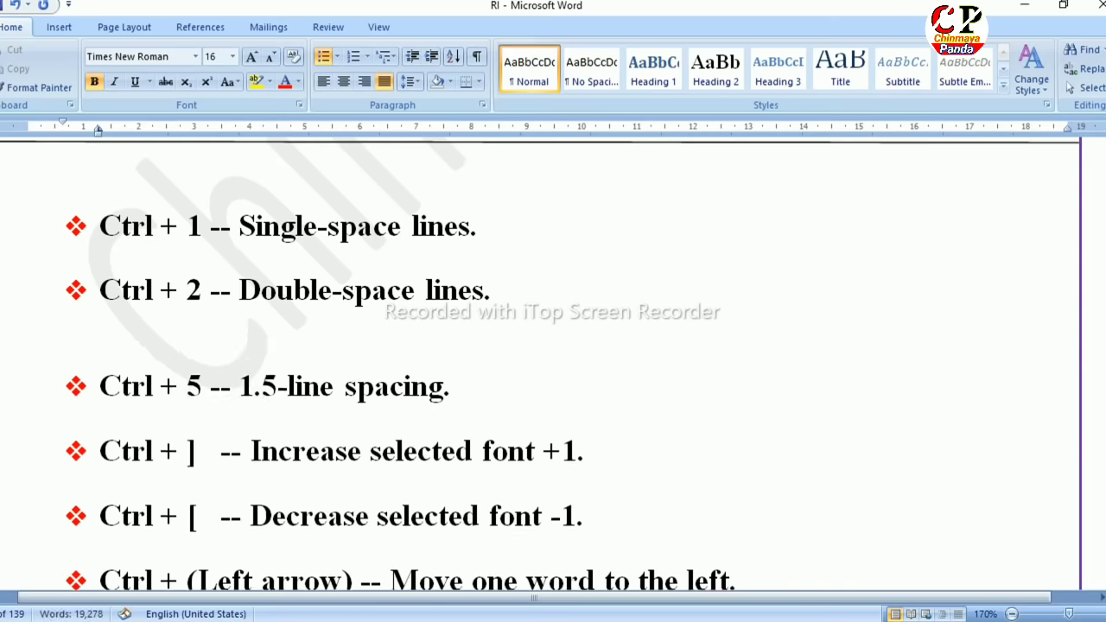
key(ctrl+Left)
key(ctrl+Left)
key(ctrl+Left)
key(ctrl+shift+Right)
key(ctrl+shift+Right)
key(ctrl+shift+Right)
click(312, 291)
drag(294, 290, 289, 387)
click(320, 387)
click(238, 291)
key(ctrl+1)
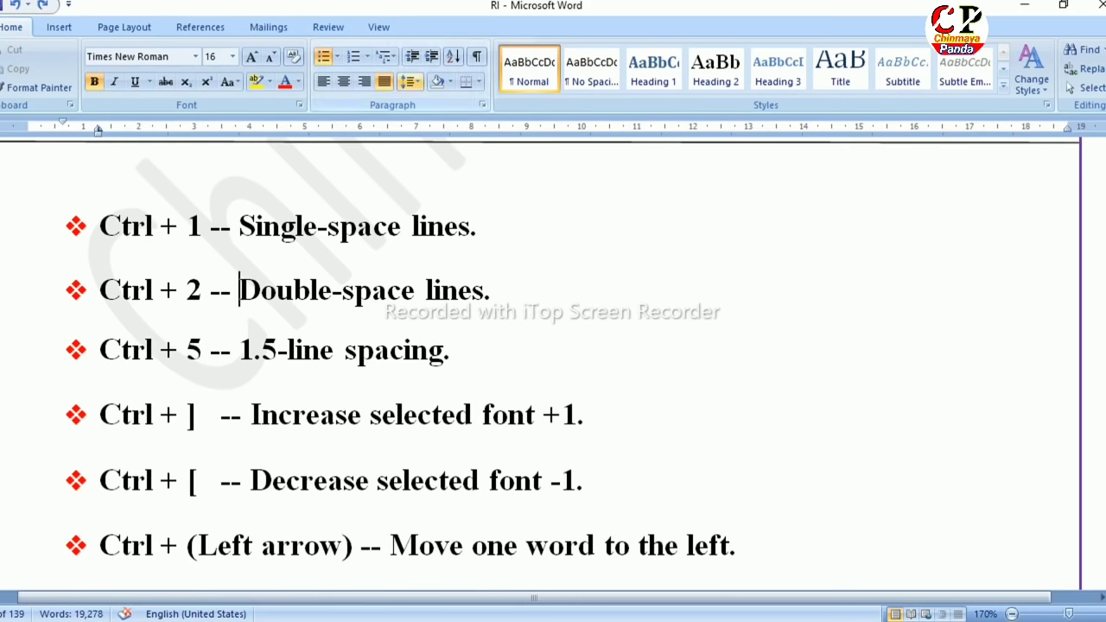
click(407, 82)
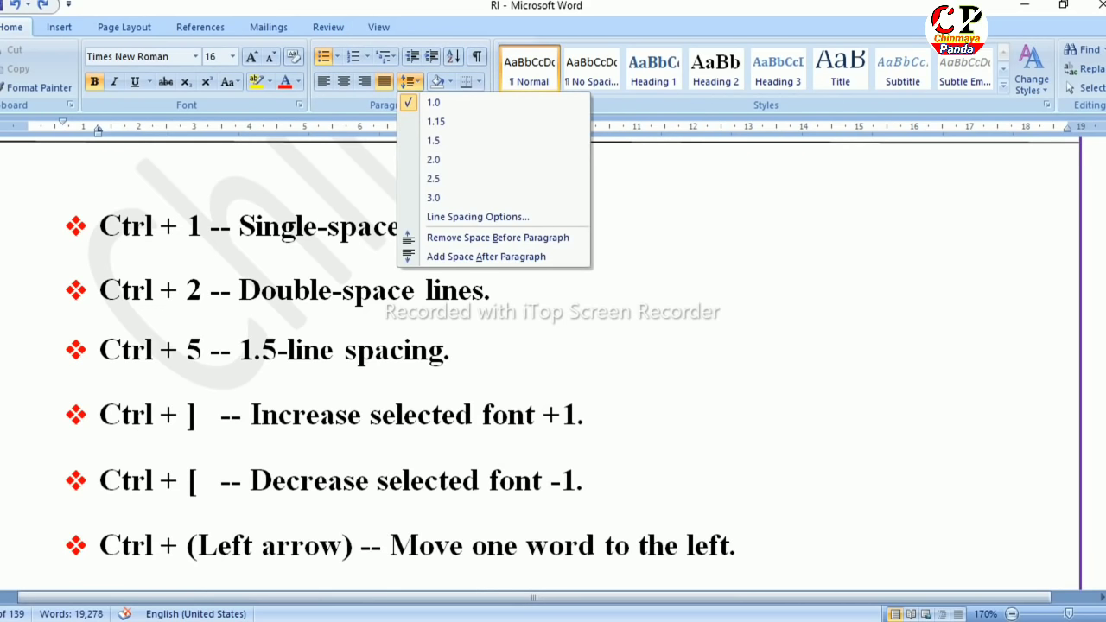
click(5, 274)
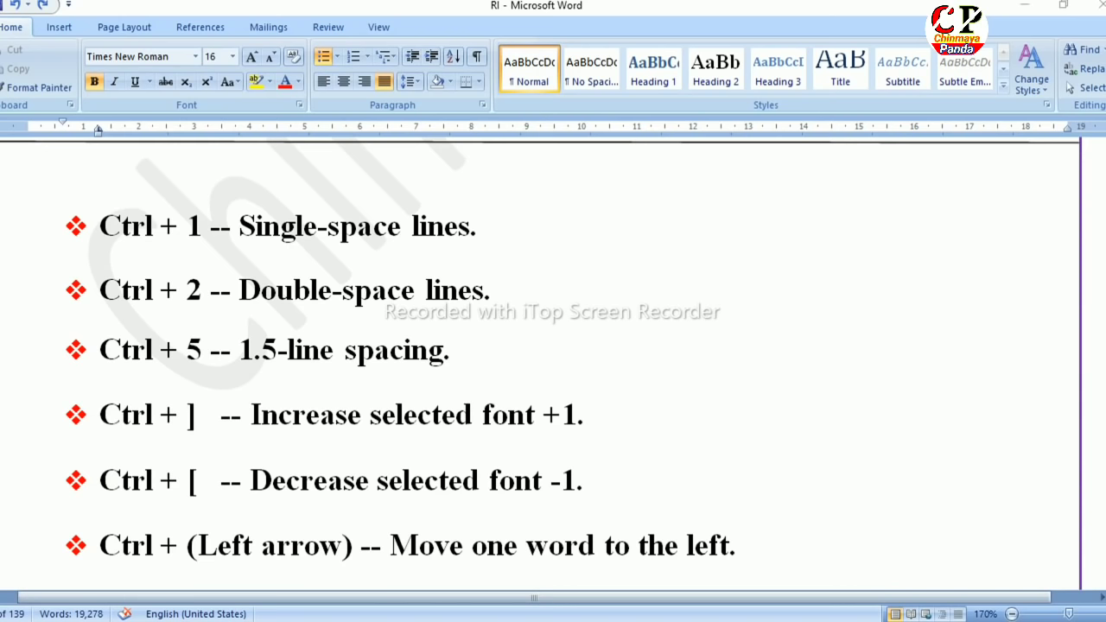
click(412, 81)
key(Down)
key(Down)
key(Down)
key(Down)
key(Down)
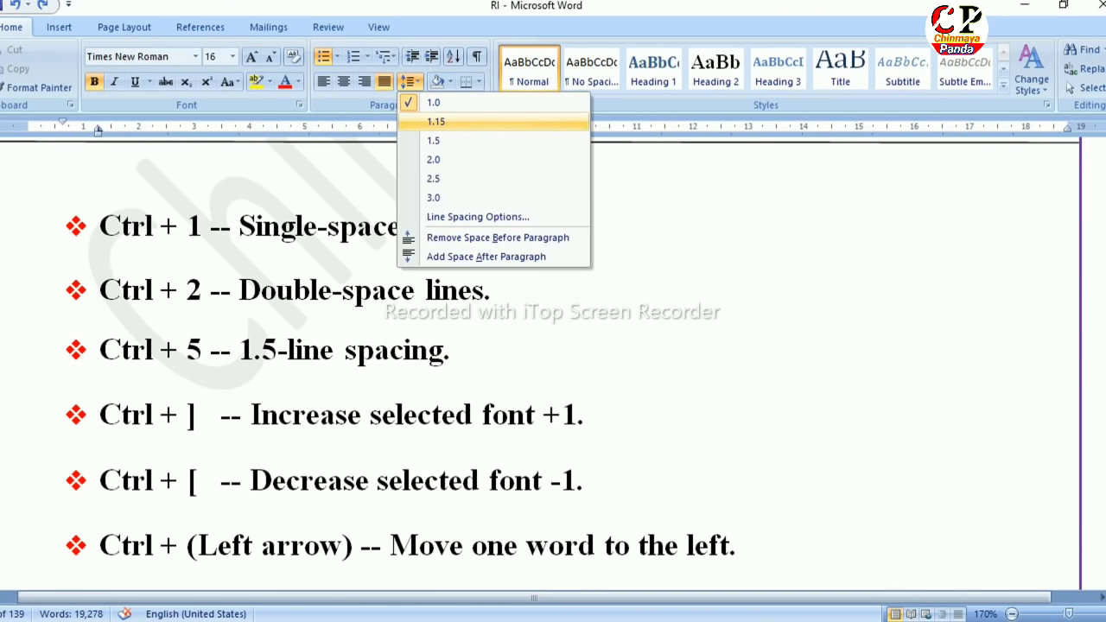
key(Down)
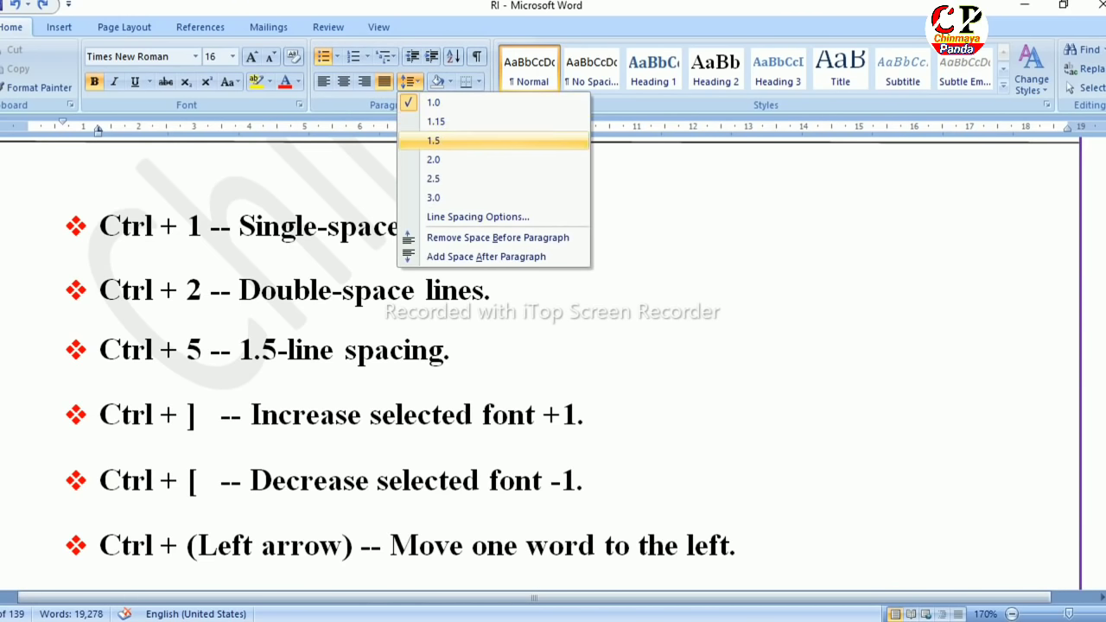
key(Down)
key(Down)
key(Escape)
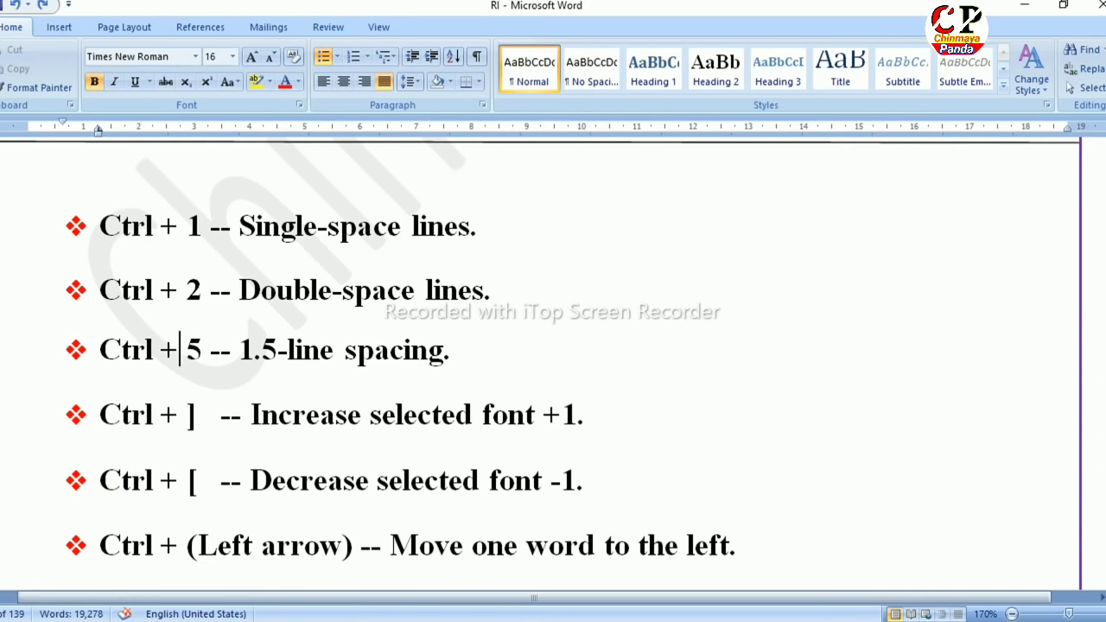
key(ctrl+5)
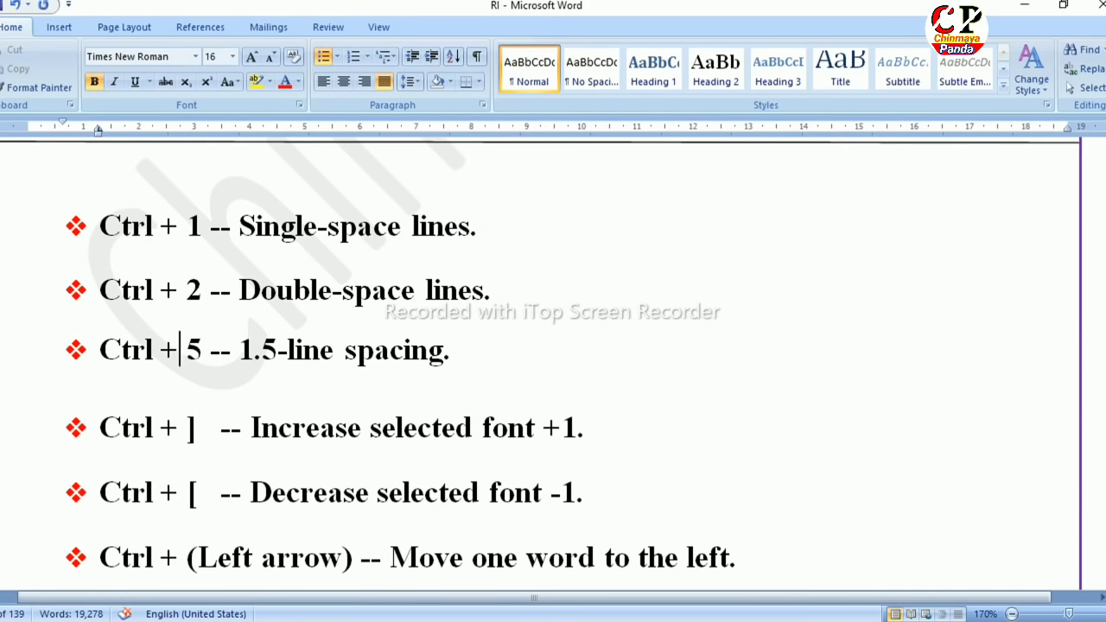
key(ctrl+1)
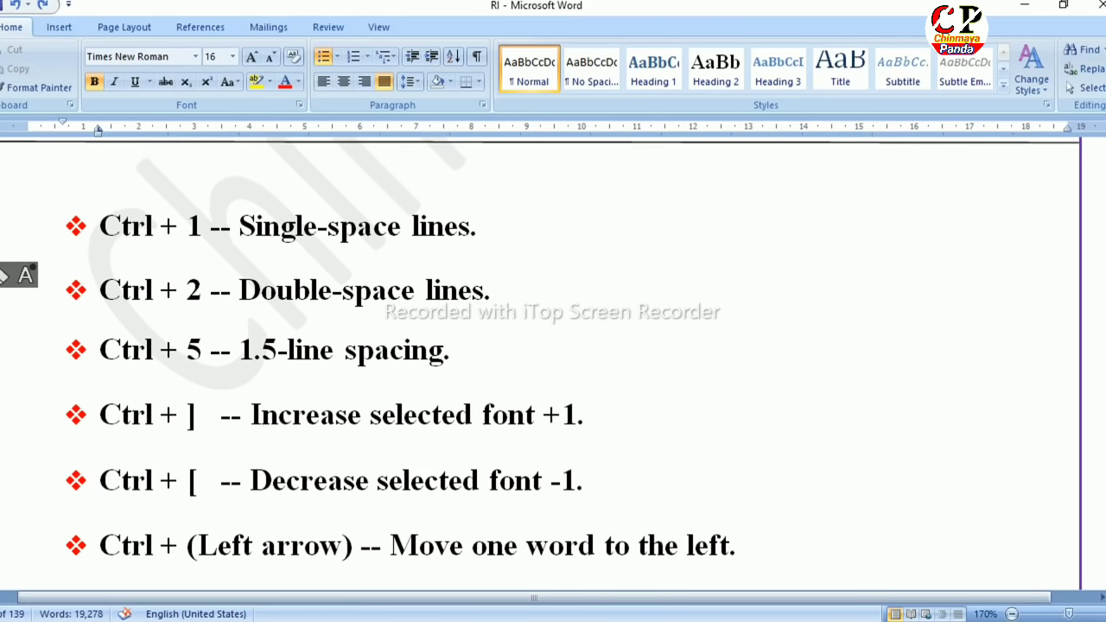
Step: Circle the Ctrl + ] shortcut and bracket the spacing lines on screen, then erase the markings
mouse_move(86, 435)
mouse_down()
mouse_move(176, 448)
mouse_move(209, 399)
mouse_move(144, 387)
mouse_move(100, 438)
mouse_up()
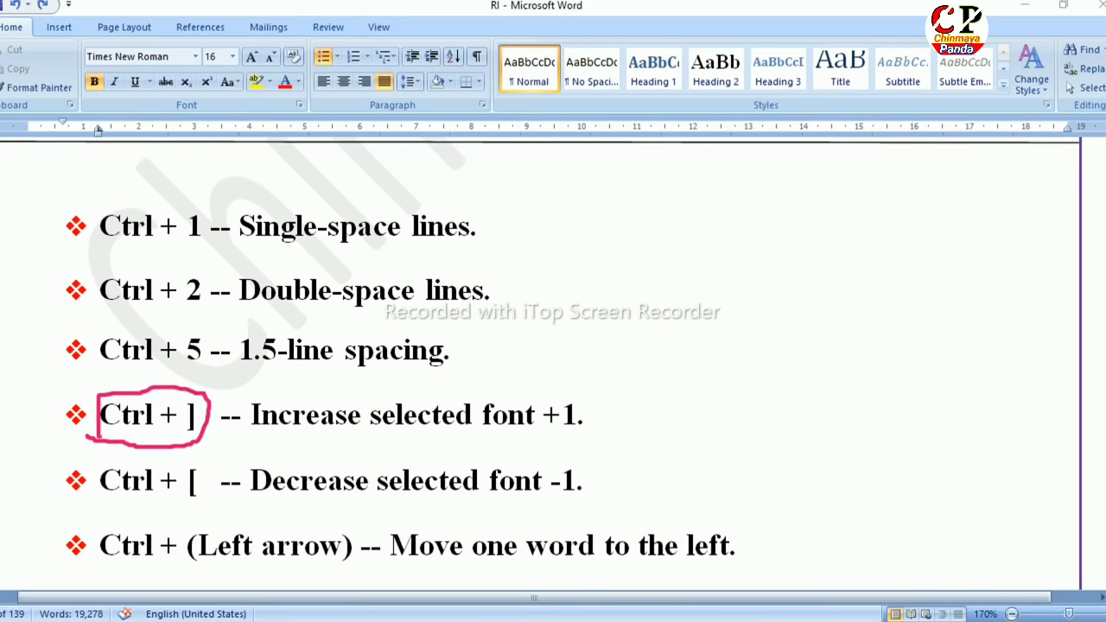
mouse_move(618, 207)
mouse_down()
mouse_move(638, 207)
mouse_move(649, 235)
mouse_move(649, 305)
mouse_move(605, 307)
mouse_up()
drag(621, 208, 602, 210)
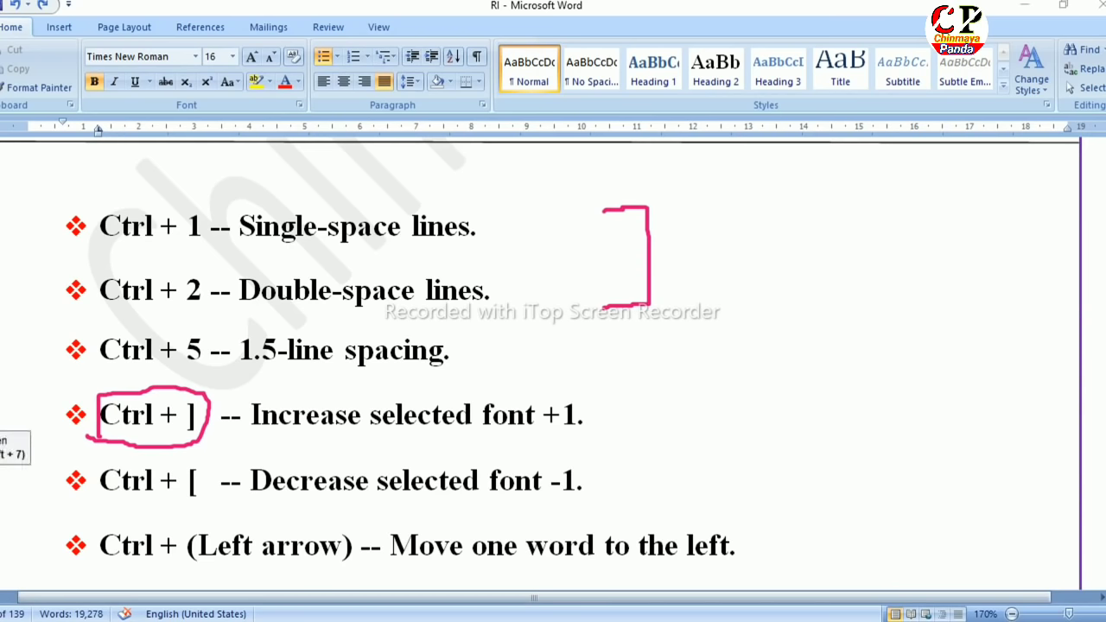
click(7, 431)
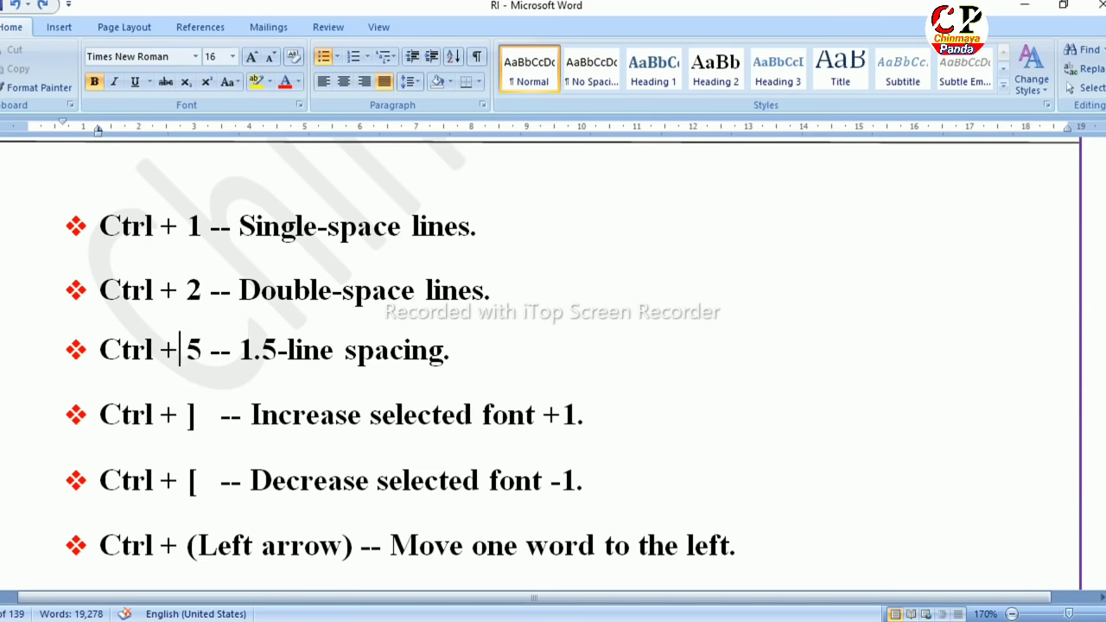
Step: Enlarge the word 'Increase' step by step with Ctrl+], then shrink it slightly with Ctrl+[
double_click(321, 413)
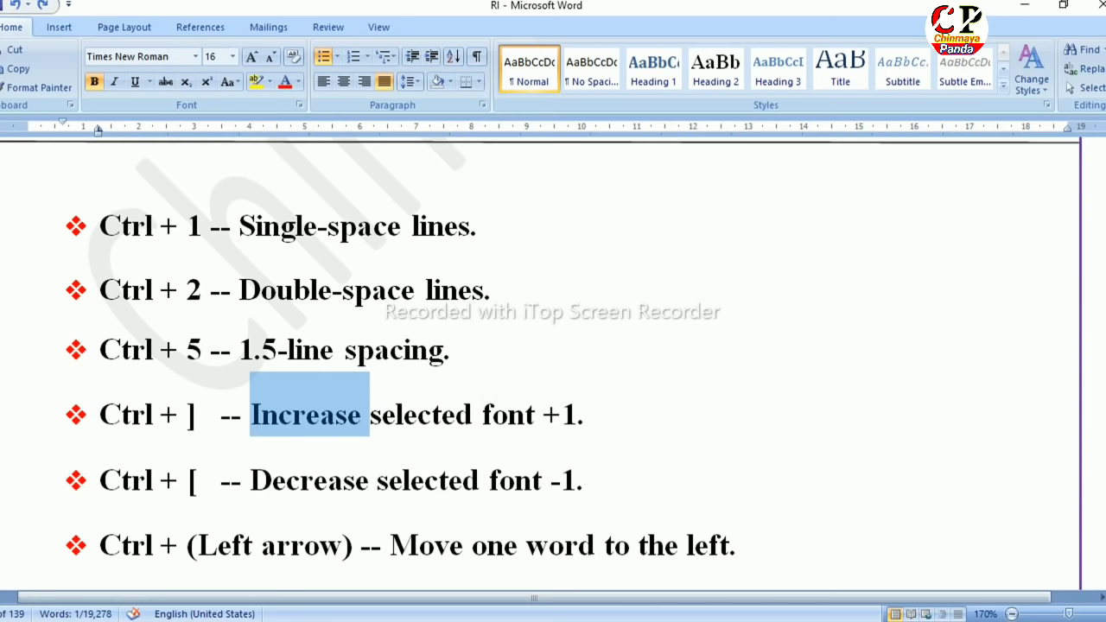
key(ctrl+bracketright)
key(ctrl+bracketright)
key(ctrl+bracketright)
key(ctrl+bracketright)
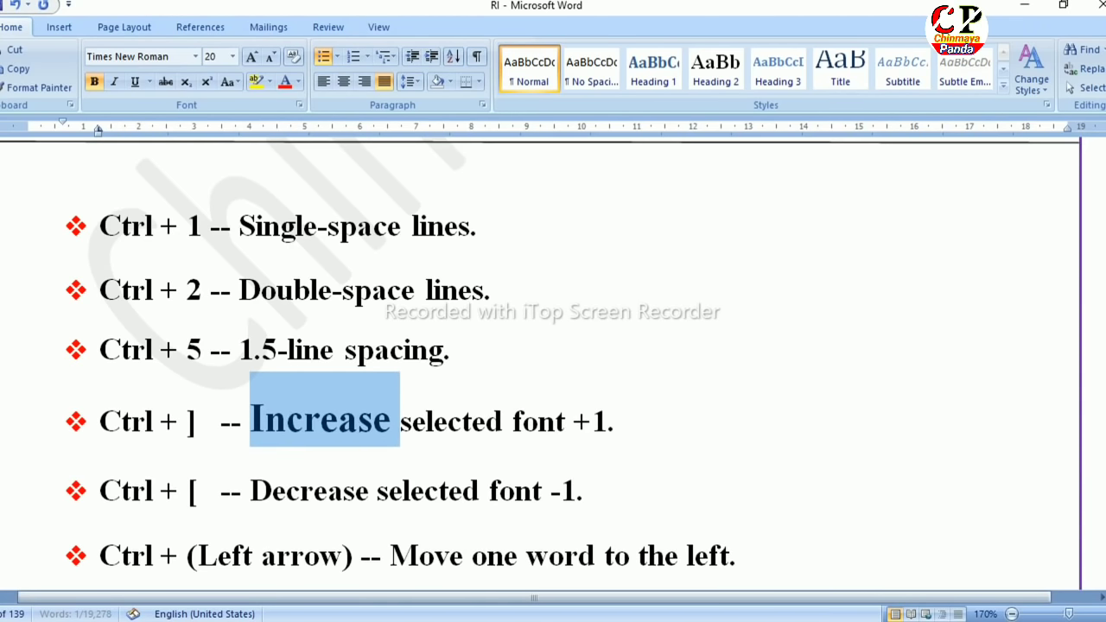
key(ctrl+bracketright)
key(ctrl+bracketright)
key(ctrl+bracketright)
key(ctrl+bracketright)
key(ctrl+bracketright)
key(ctrl+bracketright)
key(ctrl+bracketright)
key(ctrl+bracketright)
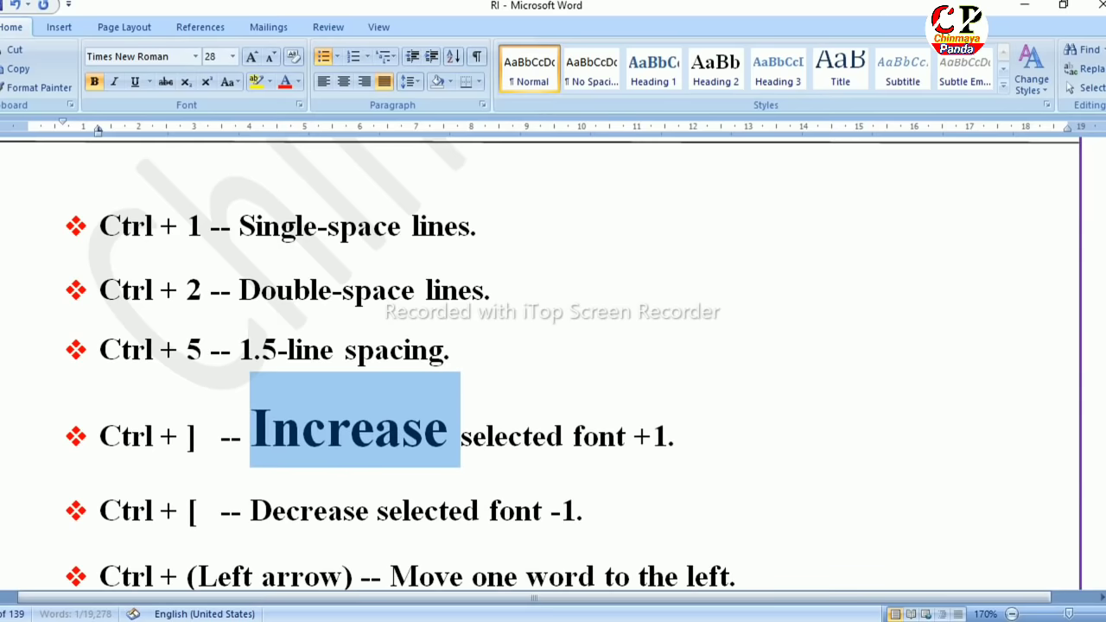
key(ctrl+bracketright)
key(ctrl+bracketright)
key(ctrl+bracketright)
key(ctrl+bracketright)
key(ctrl+bracketright)
key(ctrl+bracketright)
key(ctrl+bracketright)
key(ctrl+bracketright)
key(ctrl+bracketright)
key(ctrl+bracketright)
key(ctrl+bracketright)
key(ctrl+bracketright)
key(ctrl+bracketright)
key(ctrl+bracketright)
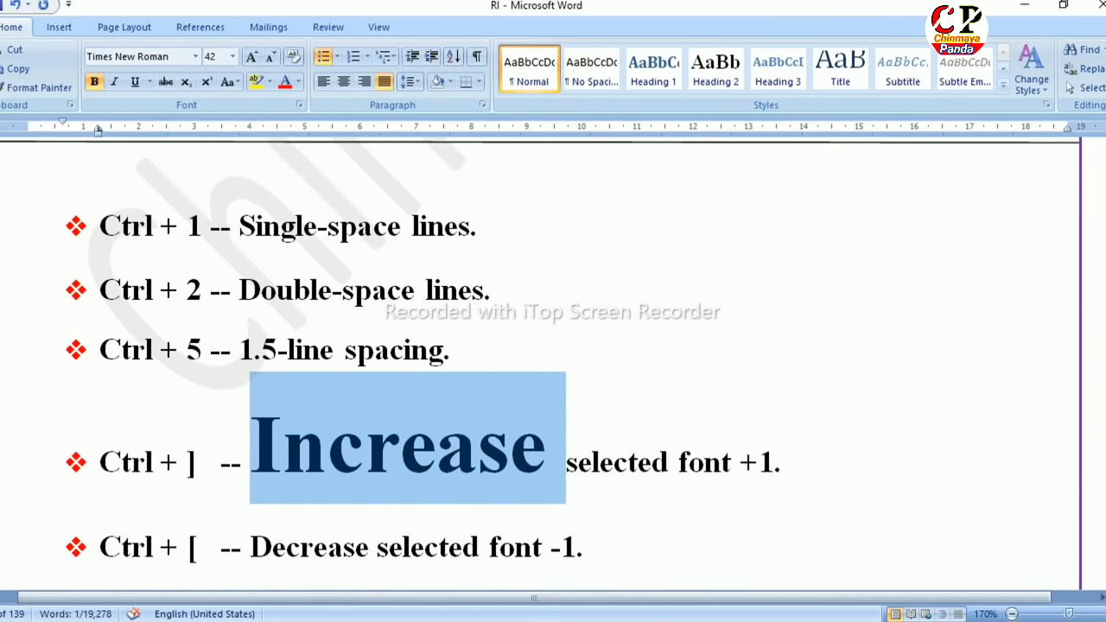
key(ctrl+bracketright)
key(ctrl+bracketright)
key(ctrl+bracketright)
key(ctrl+bracketright)
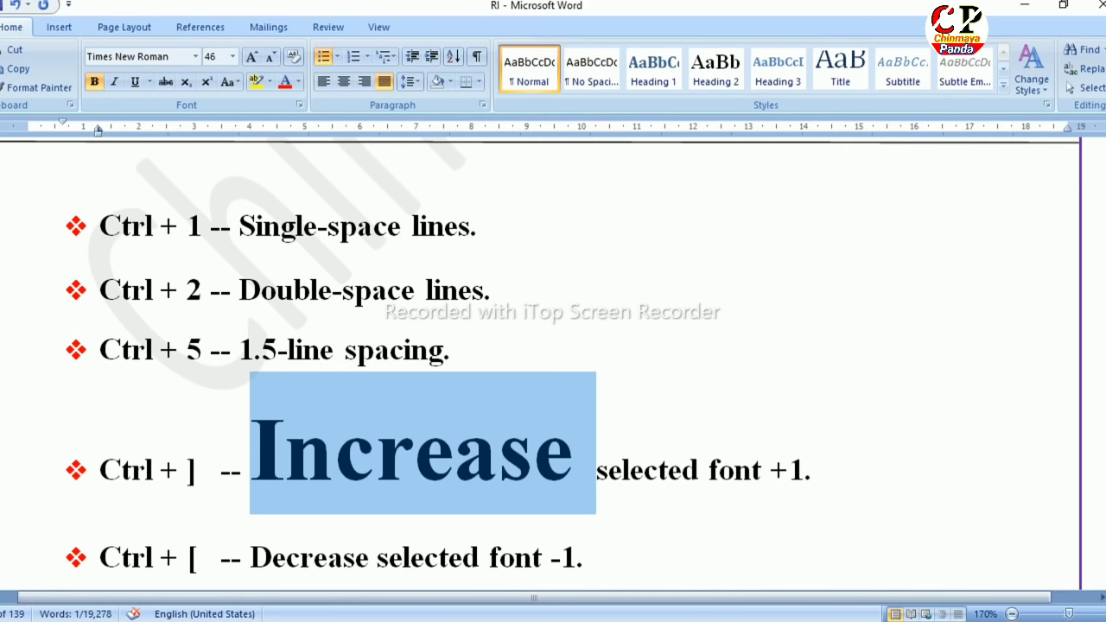
key(ctrl+bracketleft)
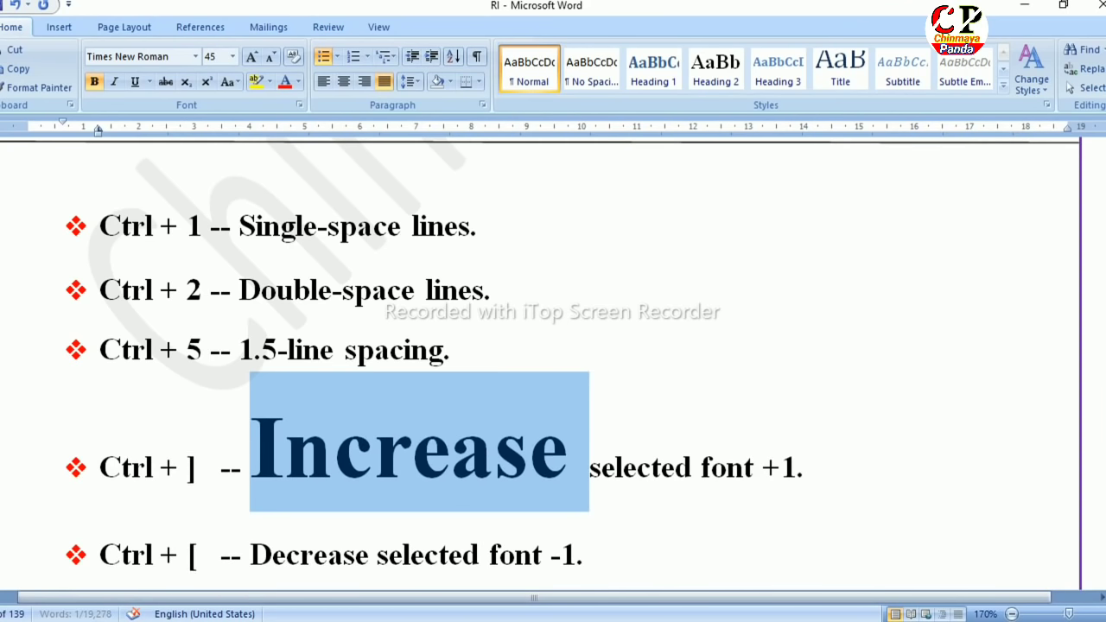
key(ctrl+bracketleft)
key(ctrl+bracketleft)
key(ctrl+bracketleft)
key(ctrl+bracketleft)
key(ctrl+bracketleft)
key(ctrl+bracketleft)
key(ctrl+bracketleft)
key(ctrl+bracketleft)
key(ctrl+bracketleft)
key(ctrl+bracketleft)
key(ctrl+bracketleft)
key(ctrl+bracketleft)
key(ctrl+bracketleft)
key(ctrl+bracketleft)
key(ctrl+bracketleft)
key(ctrl+bracketleft)
key(ctrl+bracketleft)
click(424, 479)
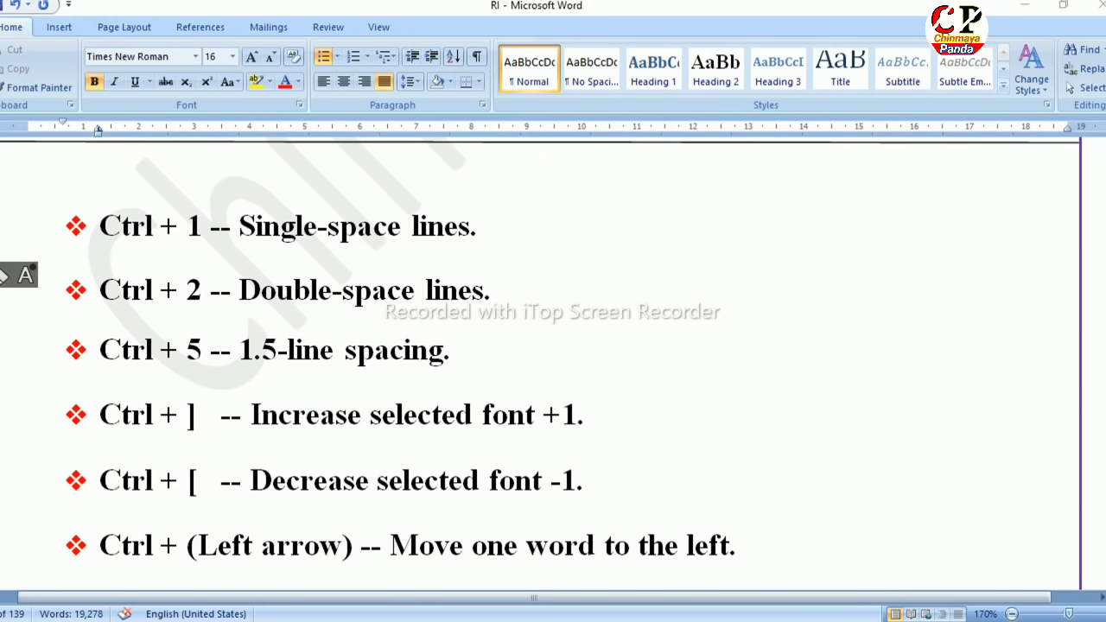
drag(720, 207, 712, 275)
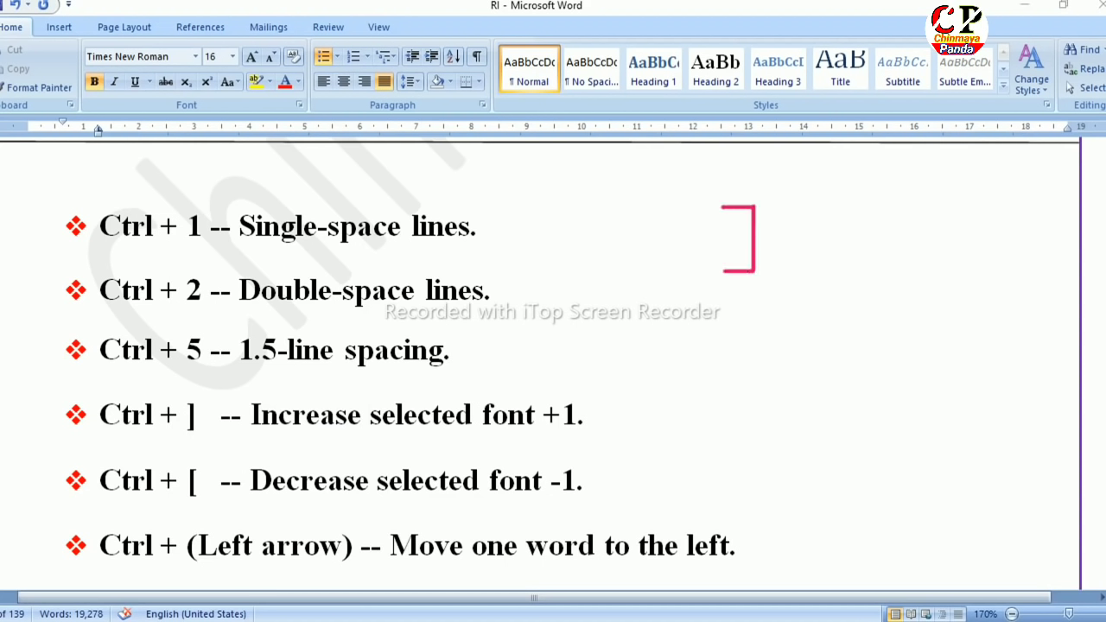
mouse_move(757, 316)
mouse_down()
mouse_move(770, 315)
mouse_move(748, 374)
mouse_move(792, 394)
mouse_up()
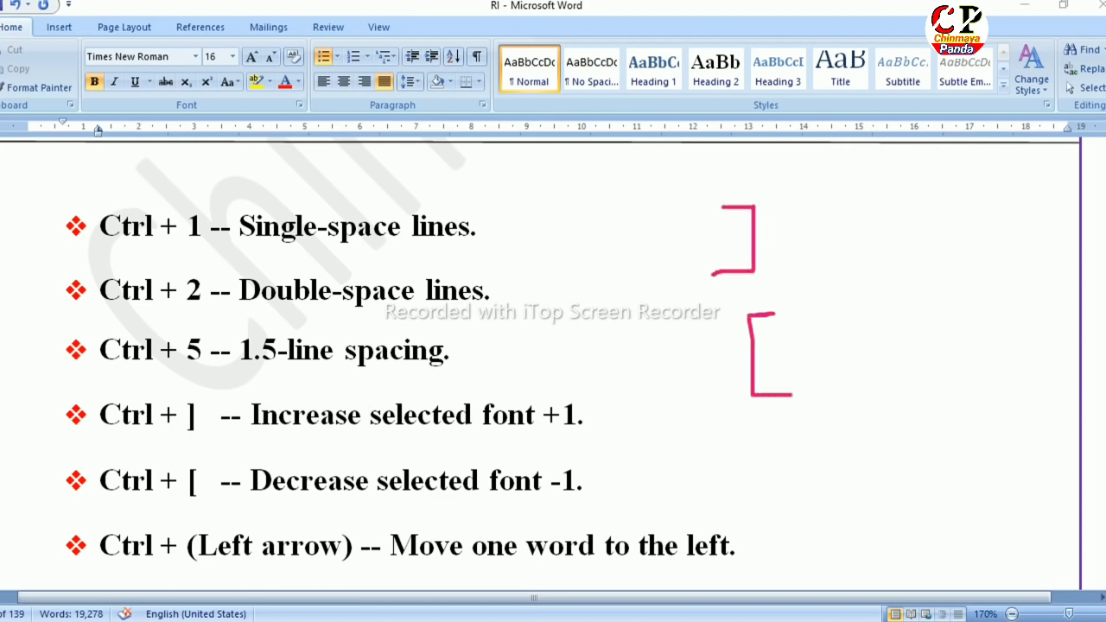
click(43, 353)
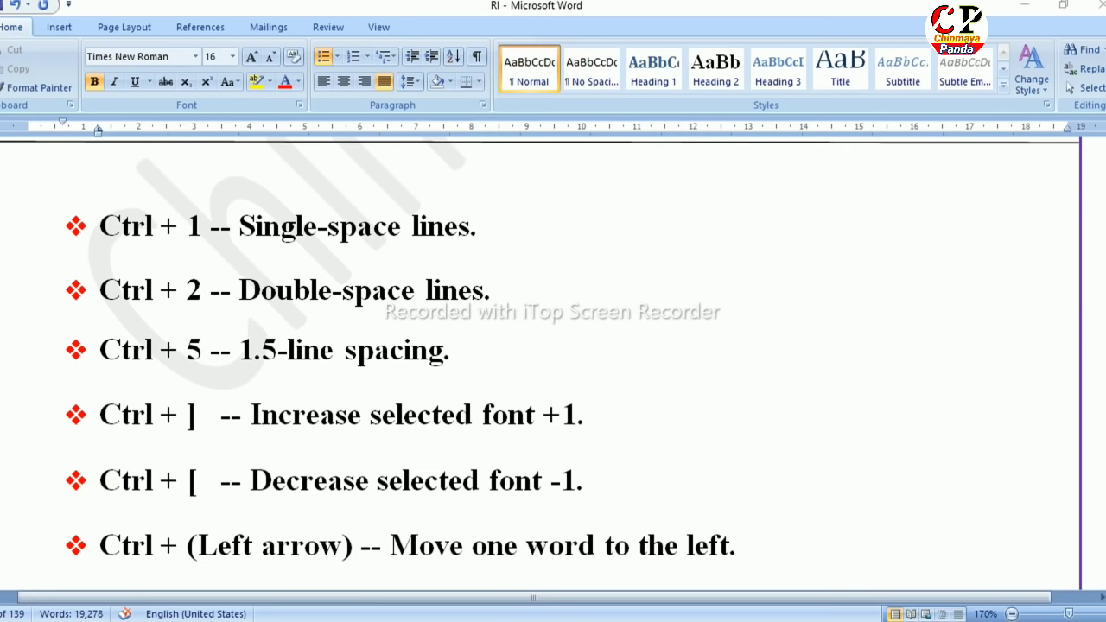
scroll(540, 345, down, 2)
scroll(540, 346, down, 2)
scroll(540, 345, down, 2)
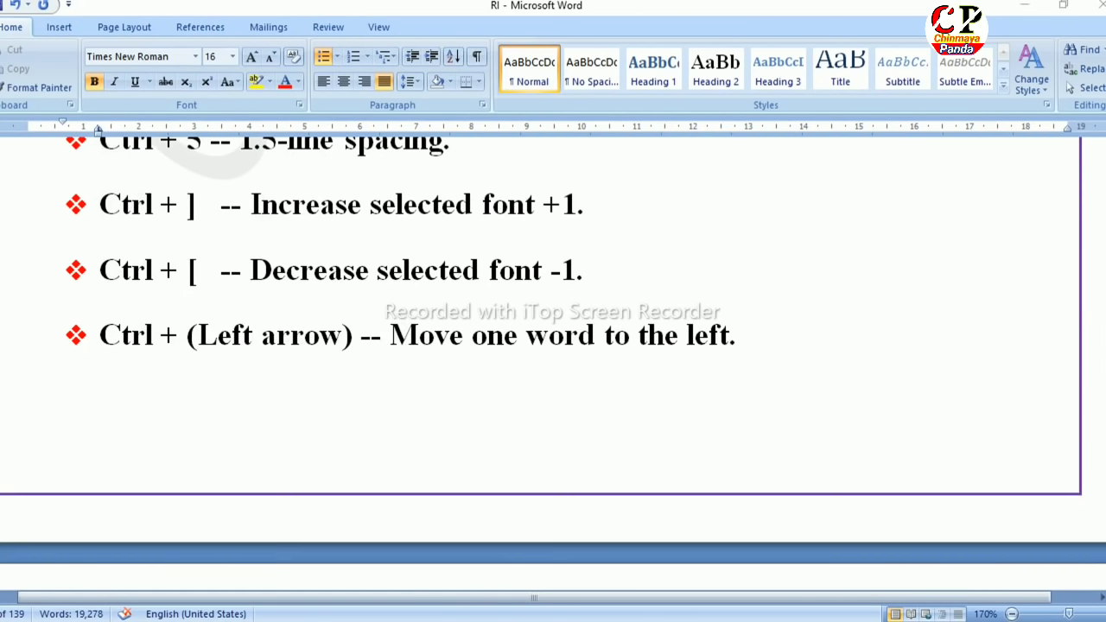
click(425, 270)
click(450, 333)
key(ctrl+Left)
key(ctrl+Left)
key(ctrl+Left)
Step: Scroll to the next page showing Ctrl + (Right arrow) through Ctrl + Home
click(464, 334)
click(679, 335)
key(ctrl+Left)
key(ctrl+Left)
key(ctrl+Left)
key(ctrl+Left)
key(ctrl+Left)
key(ctrl+Left)
key(ctrl+Left)
scroll(553, 345, down, 3)
scroll(553, 345, down, 1)
scroll(553, 345, down, 3)
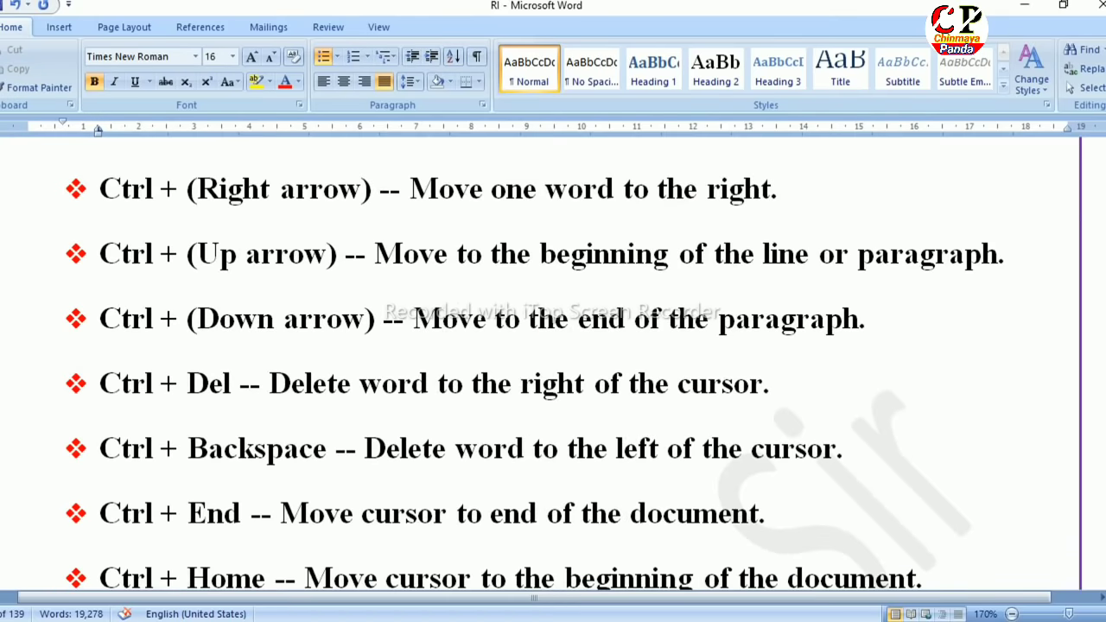
Step: Demonstrate Ctrl+Right word jumps and Ctrl+Up paragraph jumps on their lines
click(470, 187)
key(ctrl+Right)
key(ctrl+Right)
key(ctrl+Right)
key(ctrl+Right)
click(501, 256)
key(ctrl+Up)
click(76, 253)
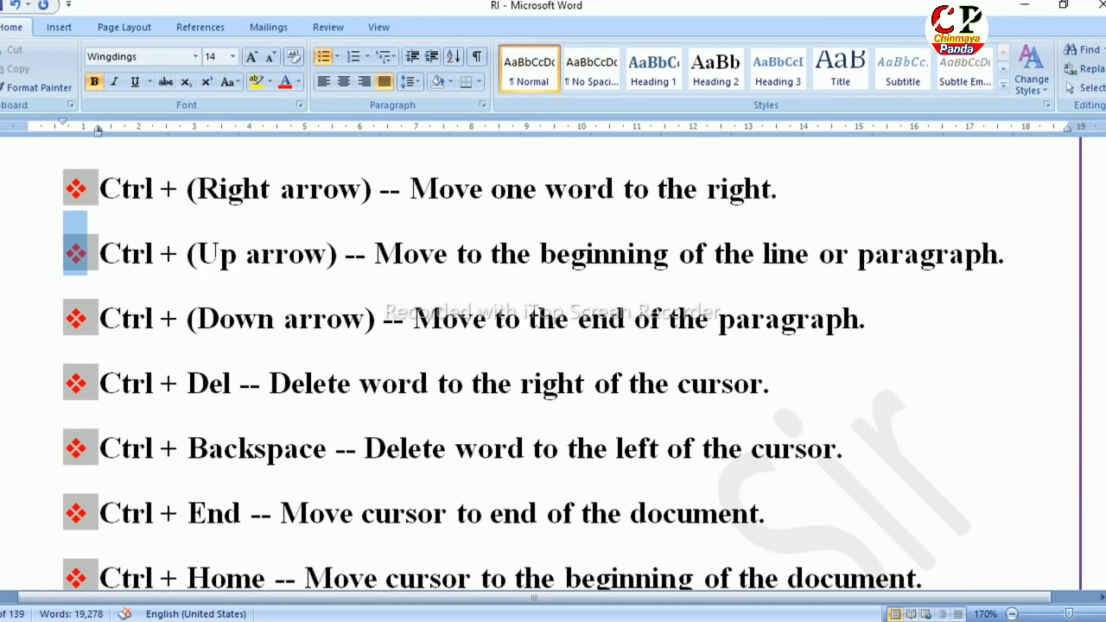
Step: Jump to the start of the Ctrl + (Down arrow) paragraph, then place the caret on the Ctrl + Del line
click(529, 318)
key(Home)
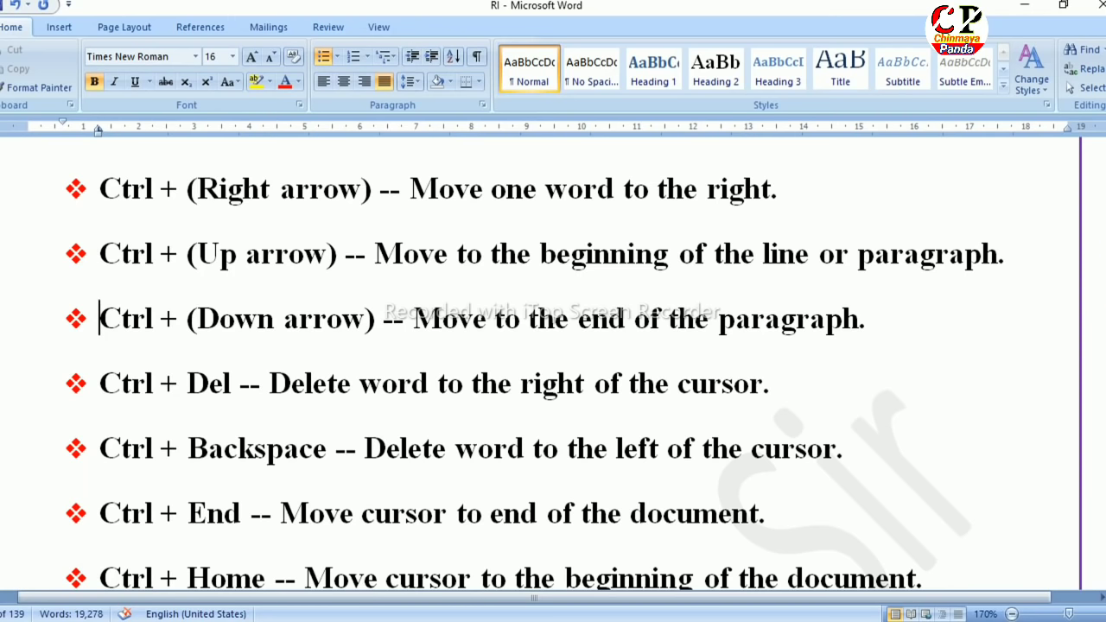
click(679, 318)
click(76, 383)
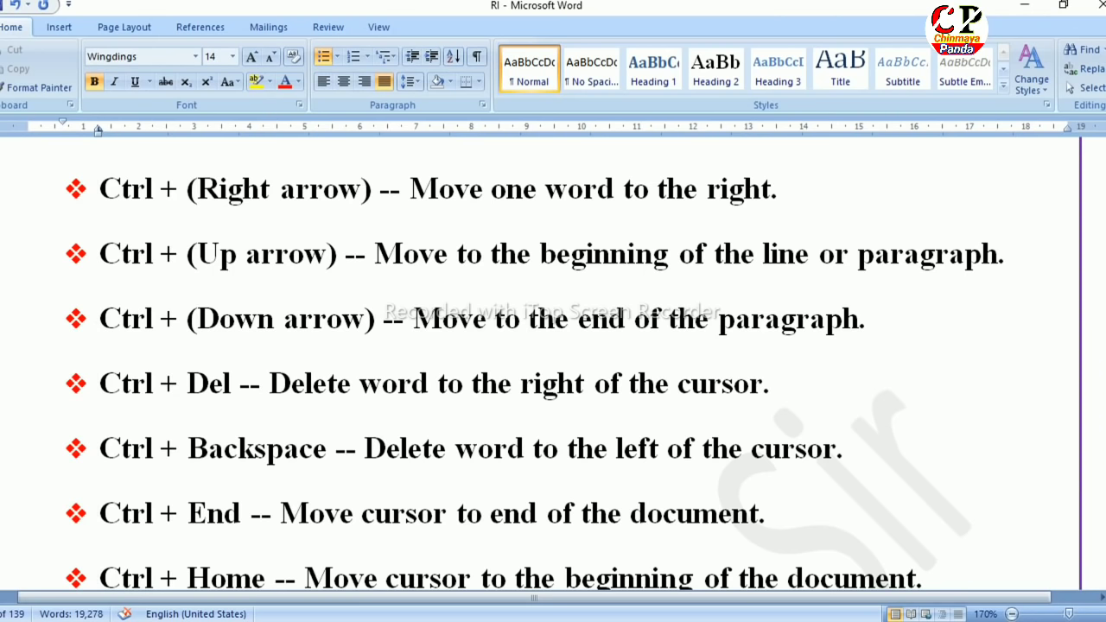
double_click(689, 318)
click(640, 383)
click(635, 318)
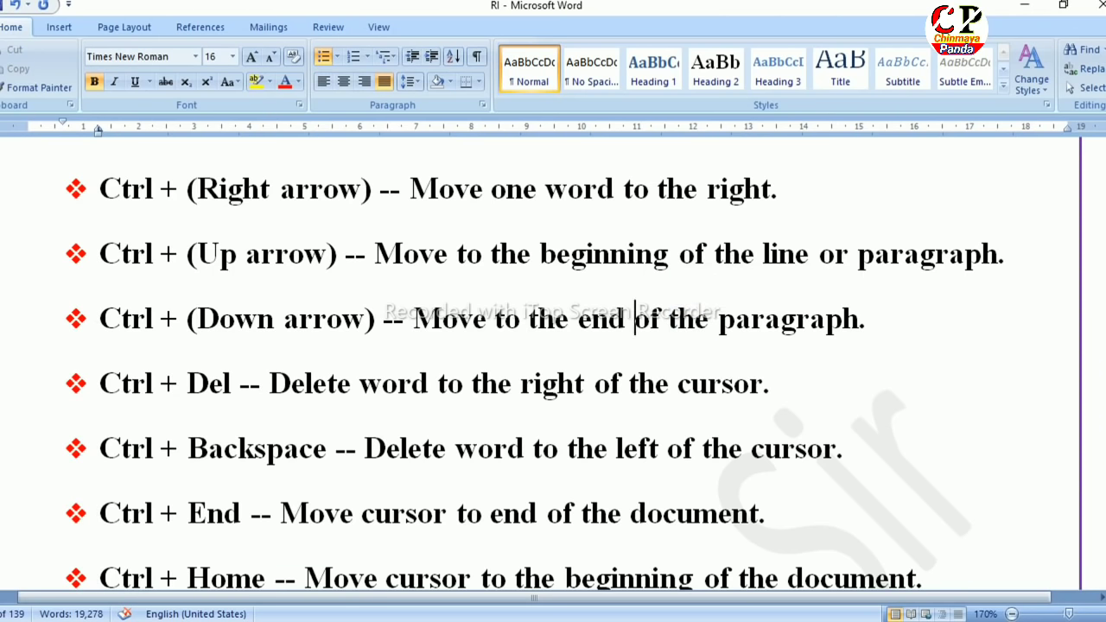
click(76, 383)
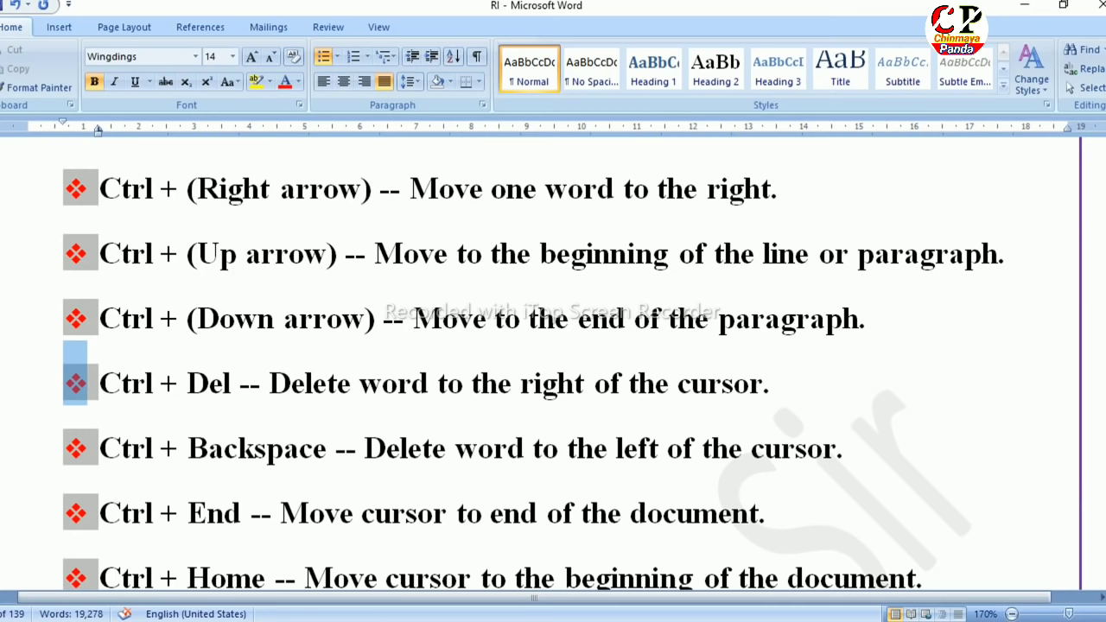
click(629, 383)
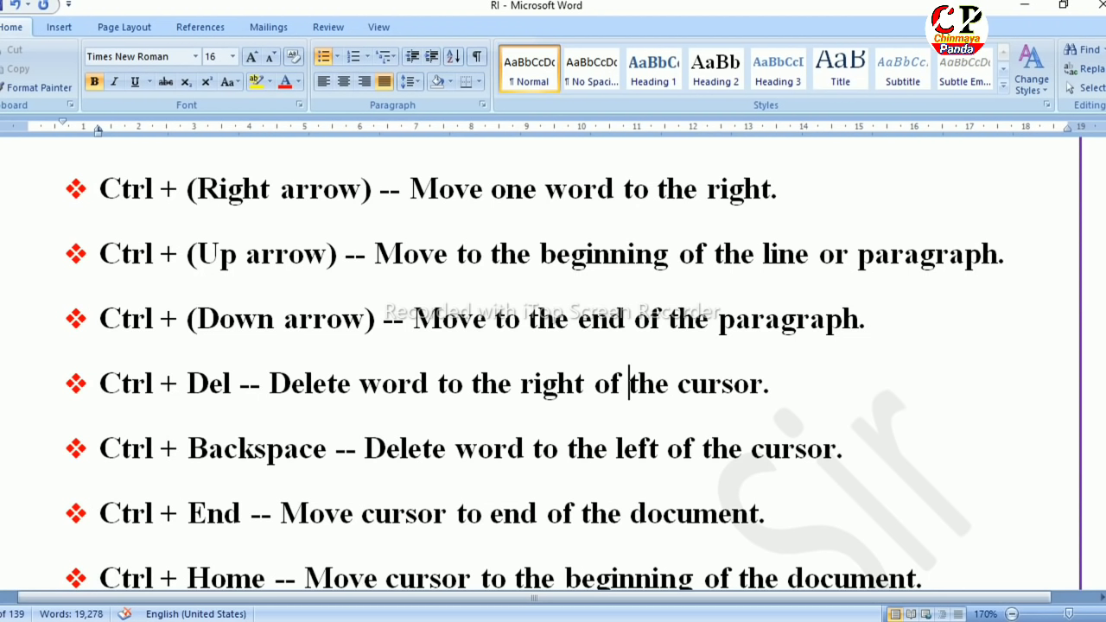
Step: Highlight 'the cursor.' on the Ctrl + Del line in yellow
key(shift+End)
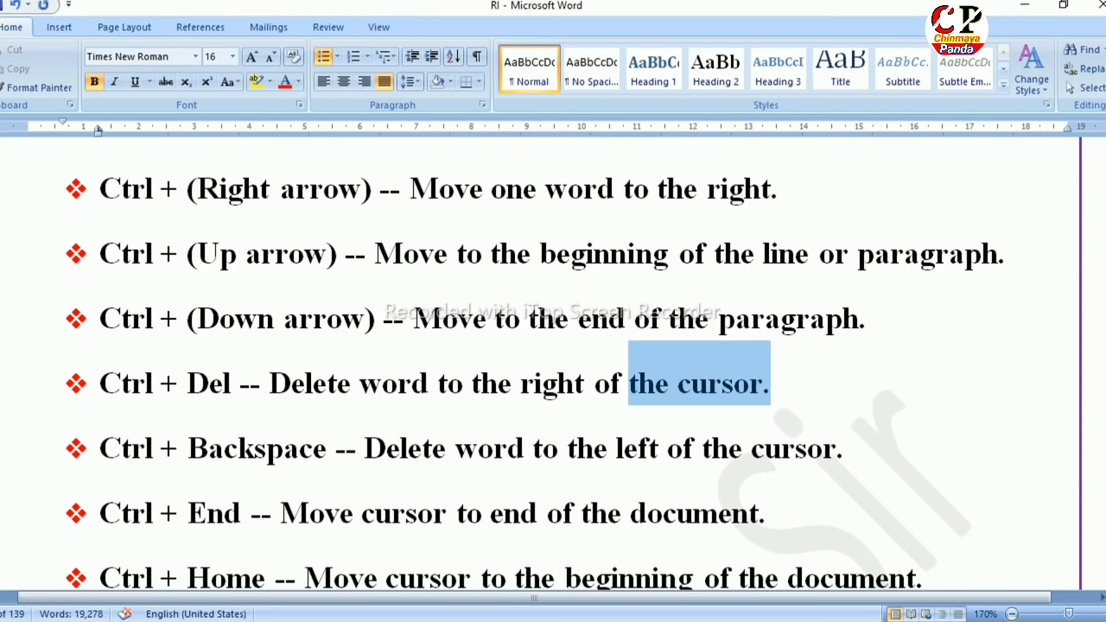
click(256, 81)
click(682, 448)
Step: Delete parts of 'the cursor.' with Ctrl+Del and Delete, then restore them with Ctrl+Z
click(629, 382)
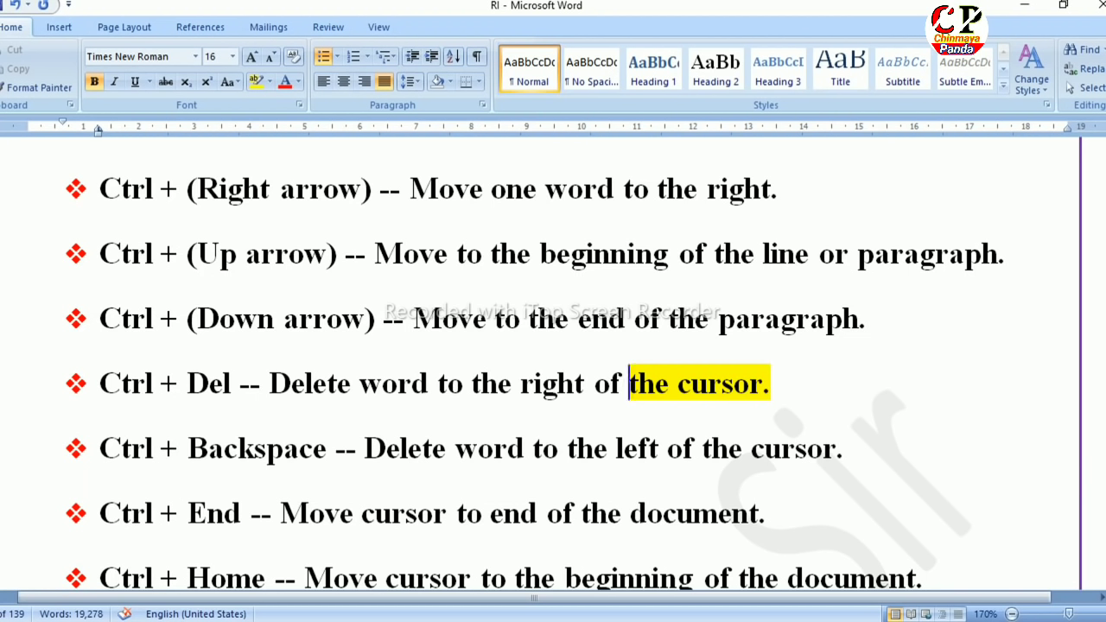
key(ctrl+Delete)
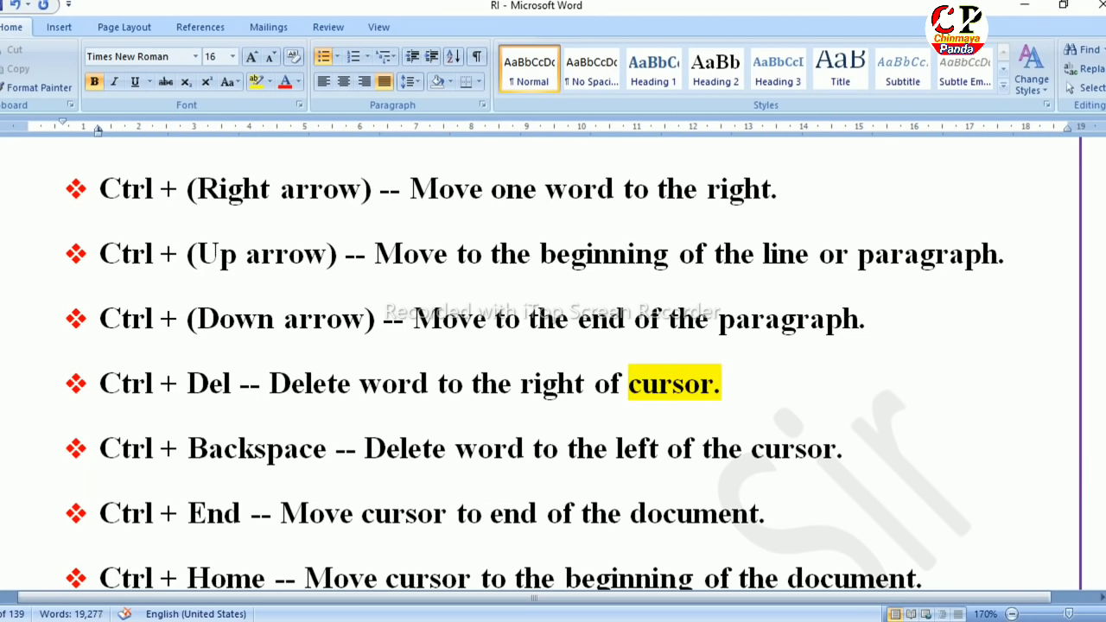
key(Delete)
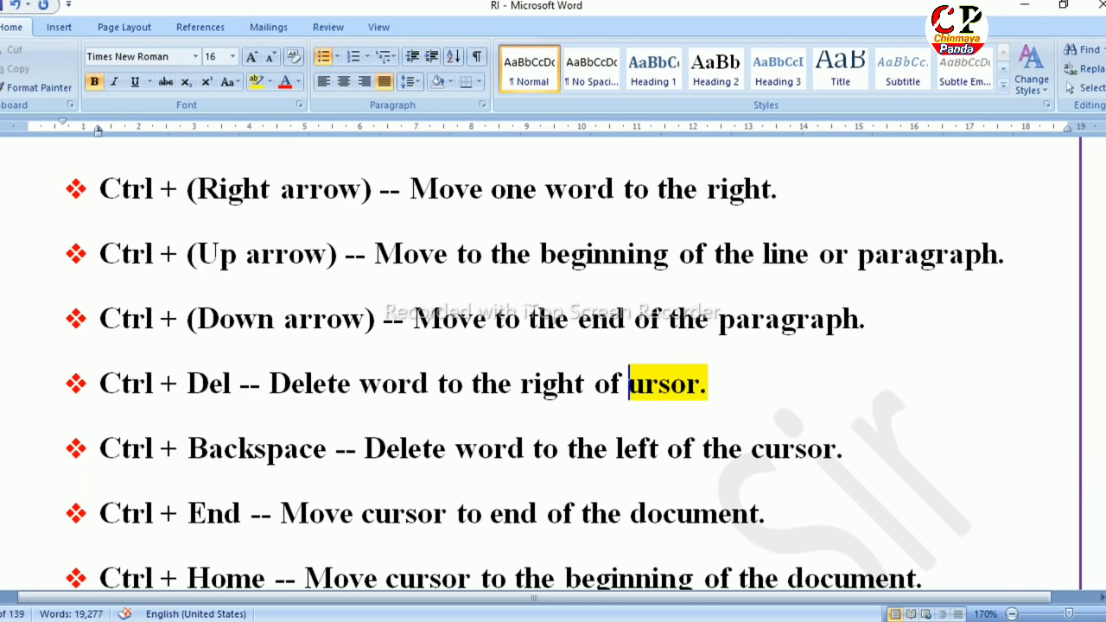
key(Delete)
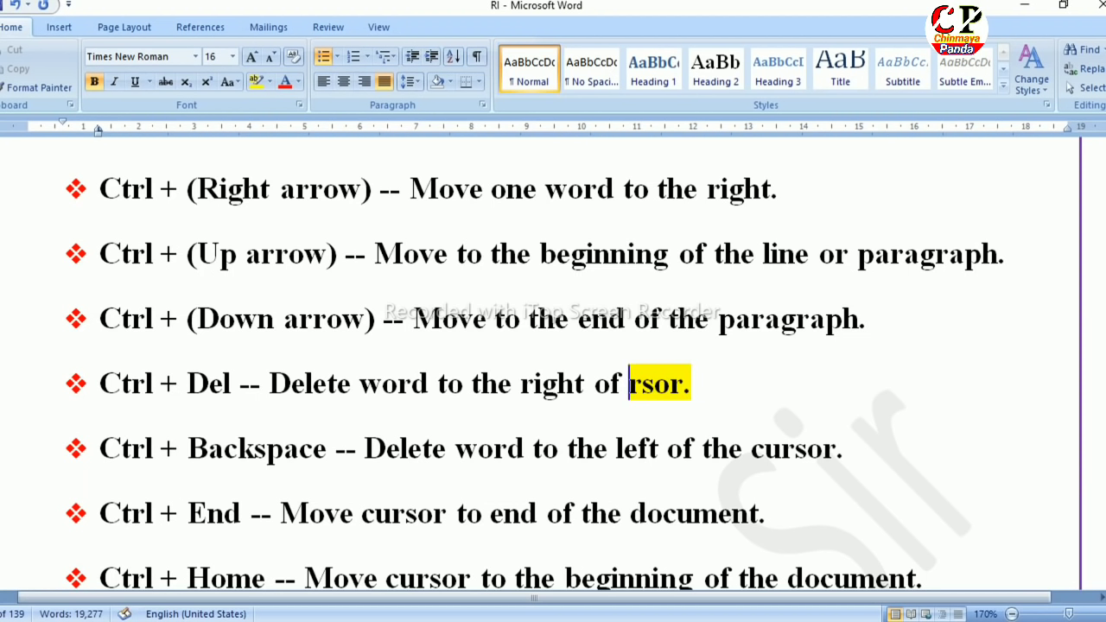
key(Delete)
key(ctrl+z)
key(ctrl+z)
key(ctrl+z)
key(ctrl+z)
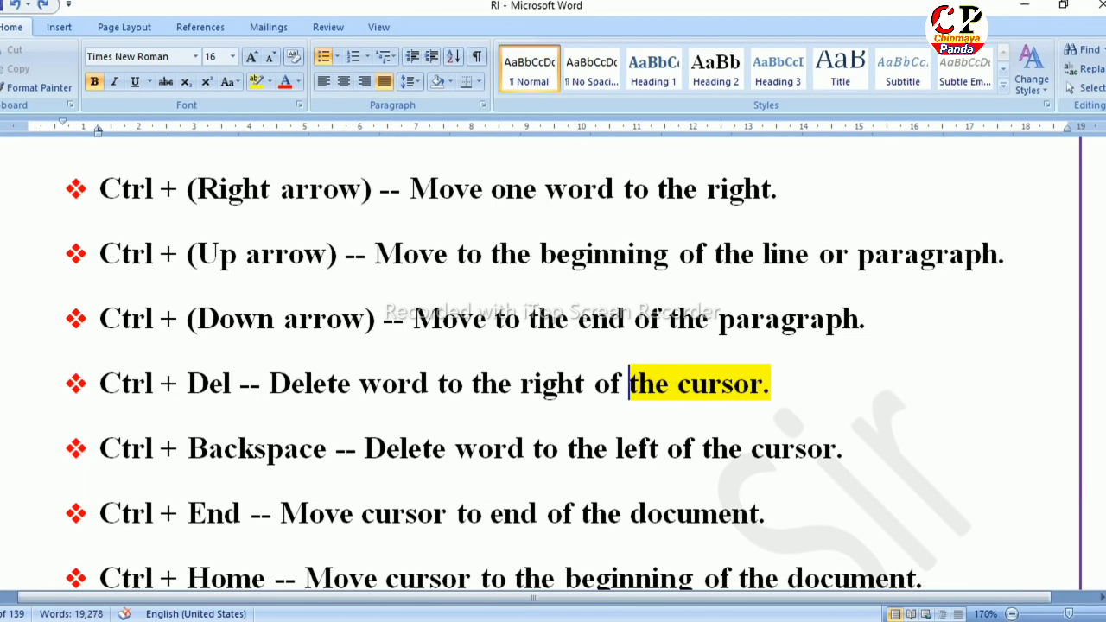
key(ctrl+Delete)
key(ctrl+Delete)
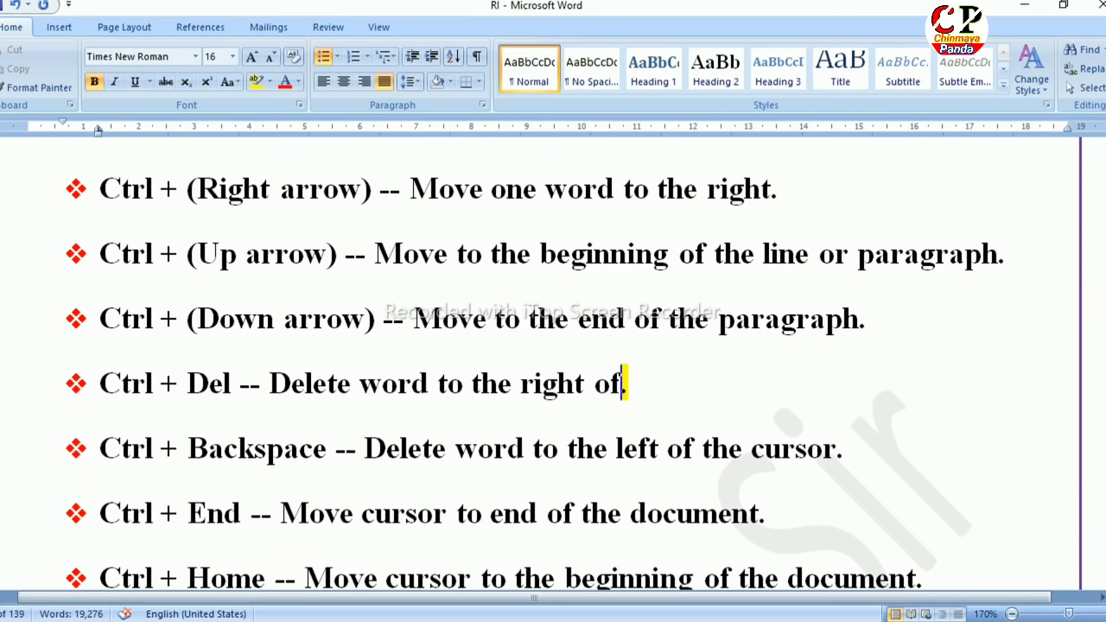
key(ctrl+z)
key(ctrl+z)
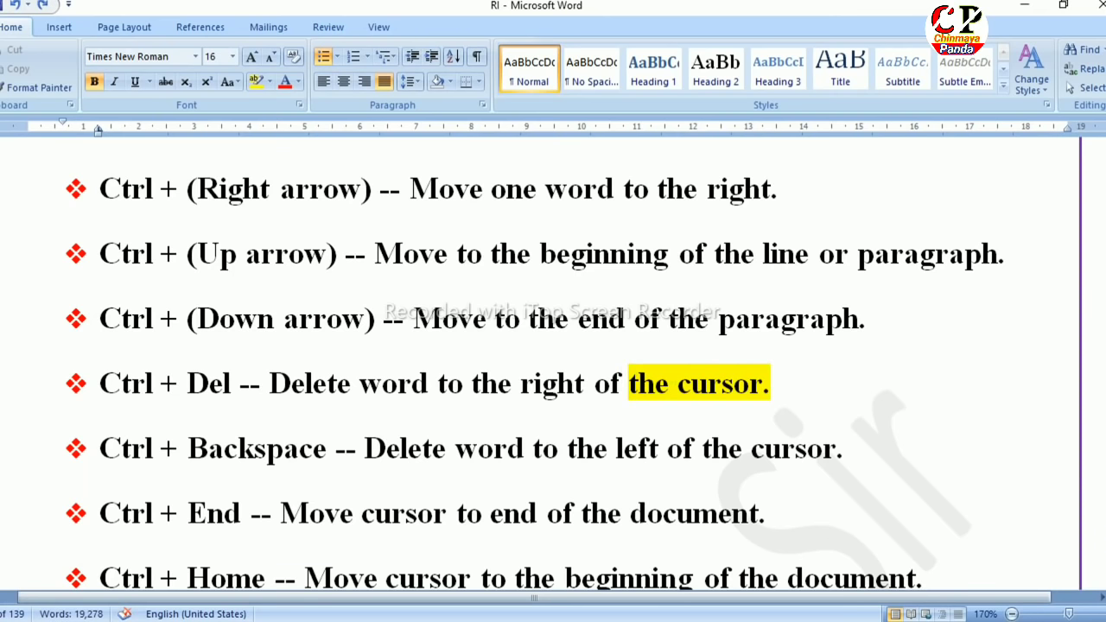
Step: Highlight 'word to the left of' on the Ctrl + Backspace line in magenta
scroll(553, 363, down, 2)
click(533, 307)
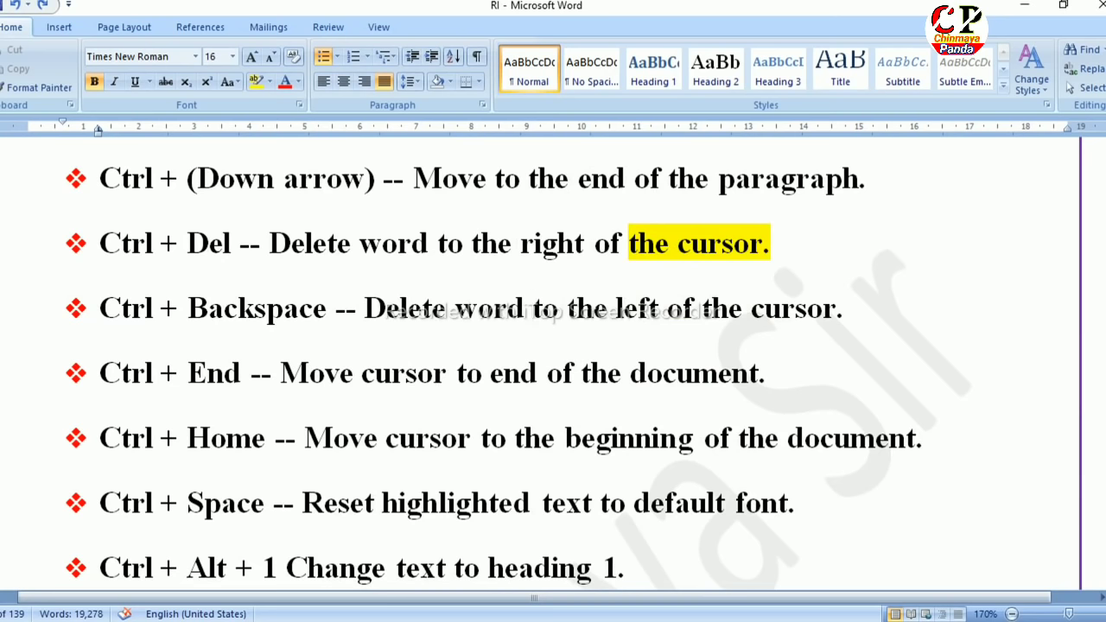
drag(455, 308, 702, 307)
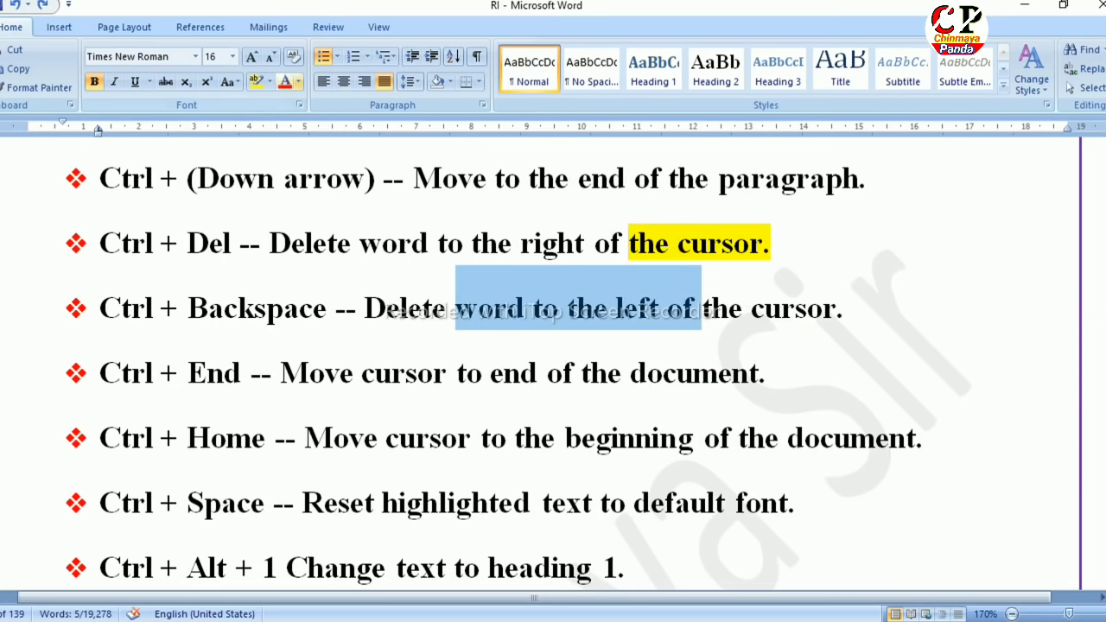
click(270, 82)
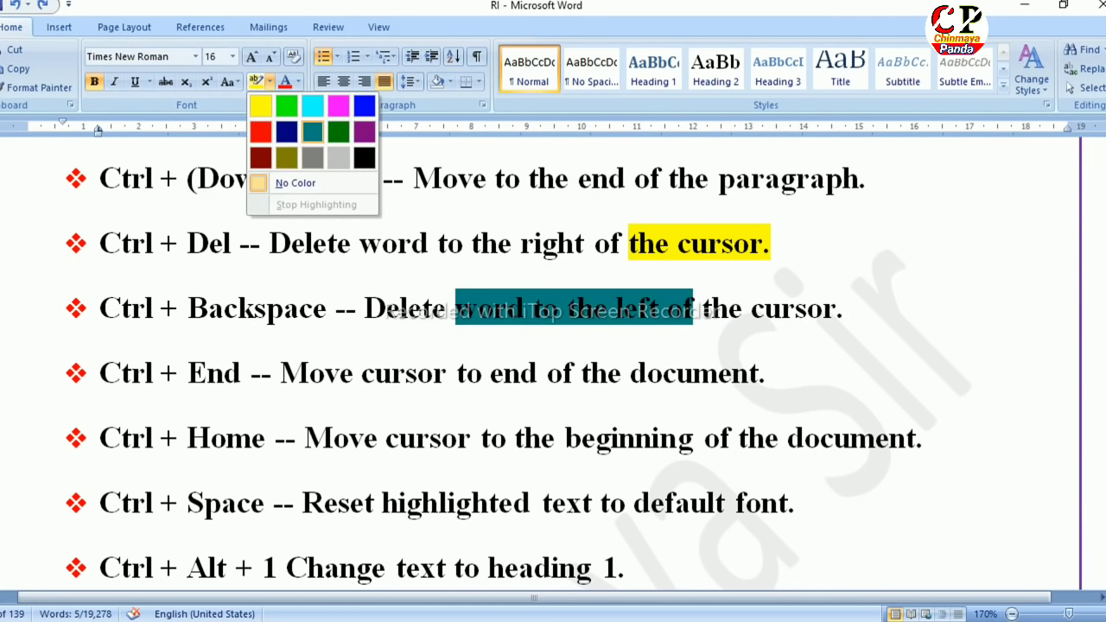
click(337, 105)
click(622, 373)
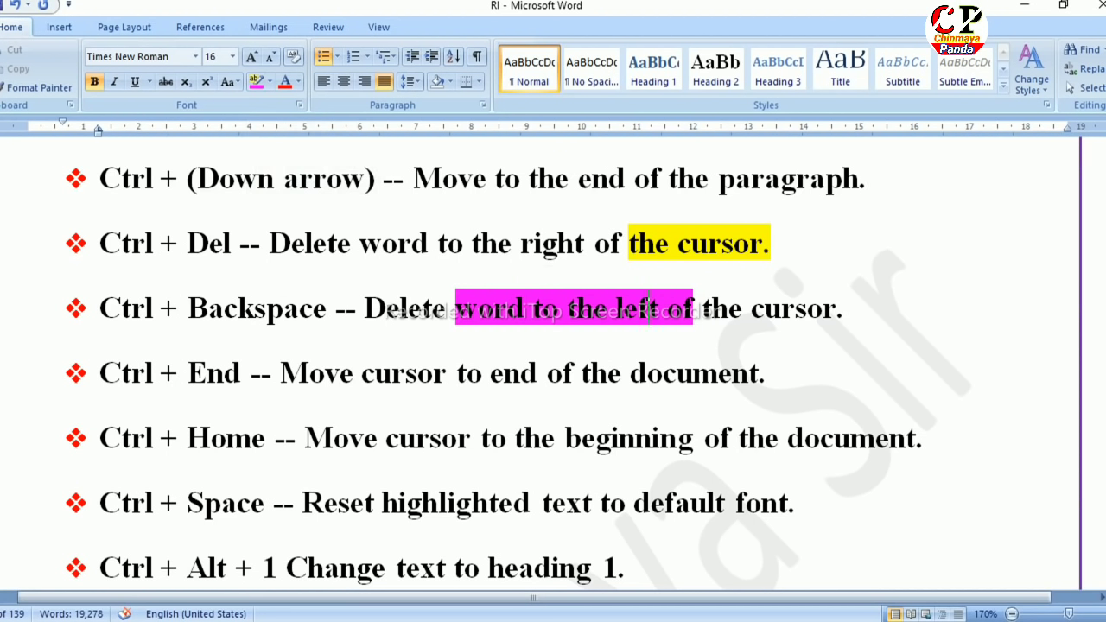
Step: Delete words of the magenta text with Ctrl+Backspace, then restore them with Ctrl+Z
click(653, 309)
key(ctrl+BackSpace)
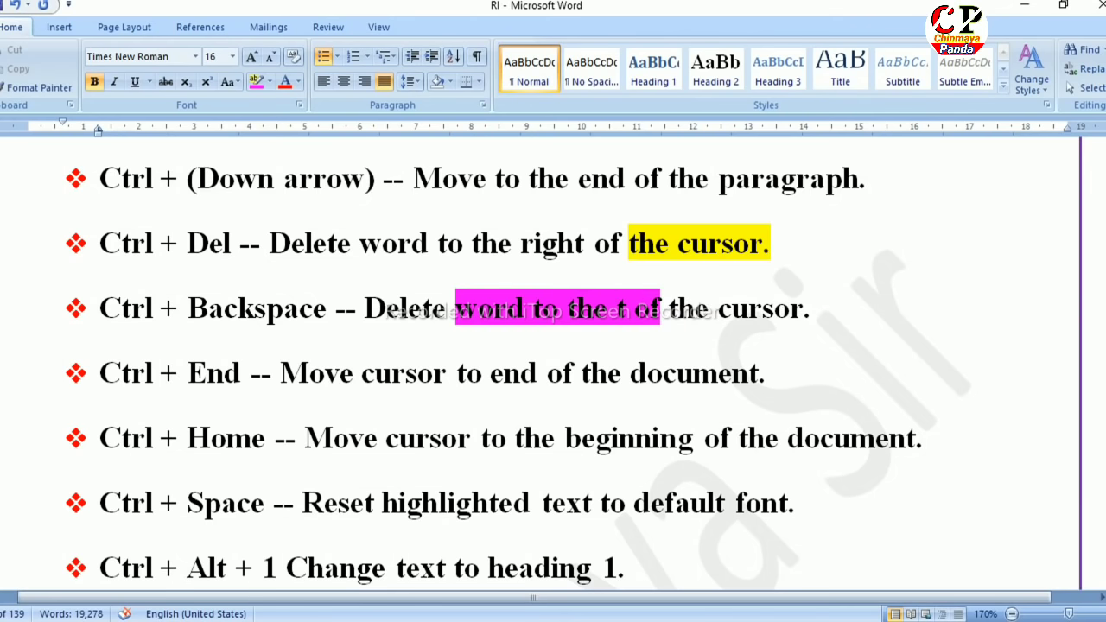
key(ctrl+BackSpace)
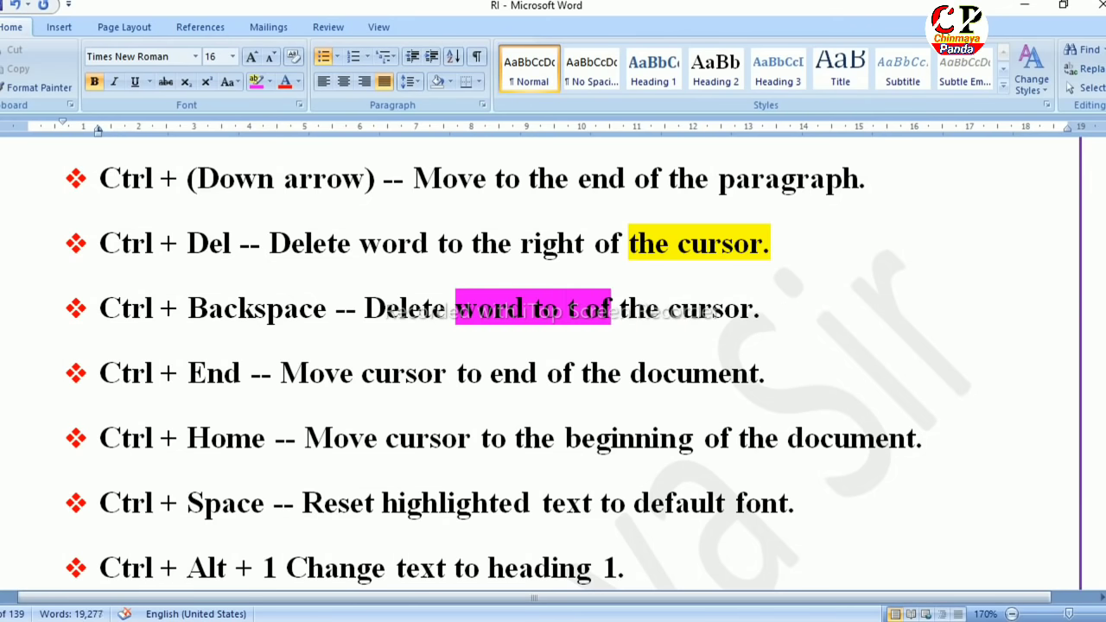
key(ctrl+z)
key(ctrl+z)
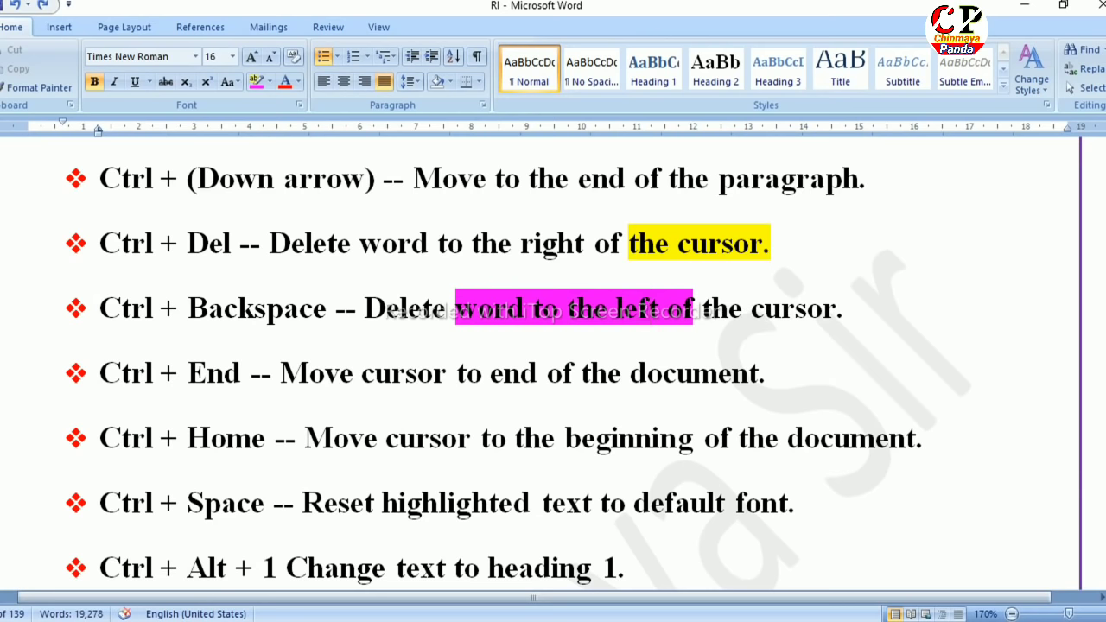
key(ctrl+BackSpace)
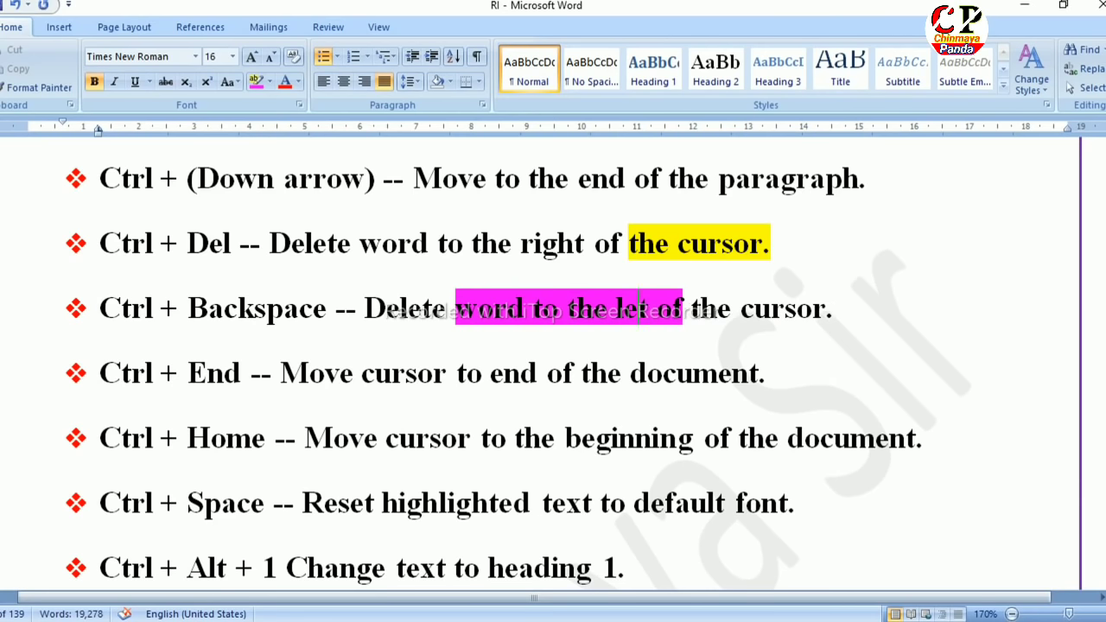
key(ctrl+z)
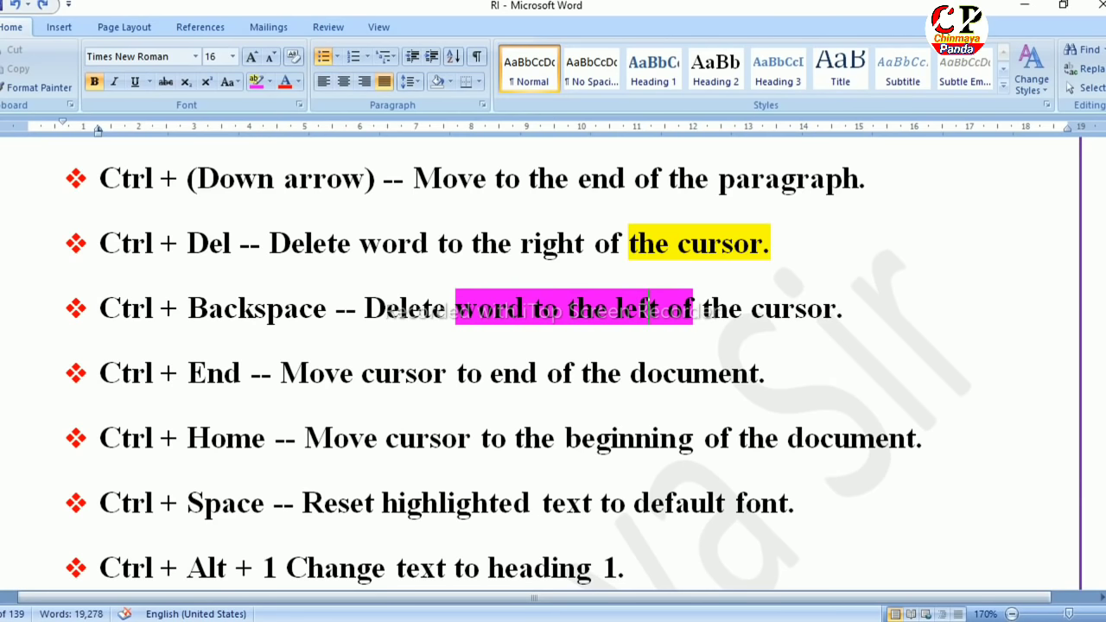
scroll(553, 345, down, 1)
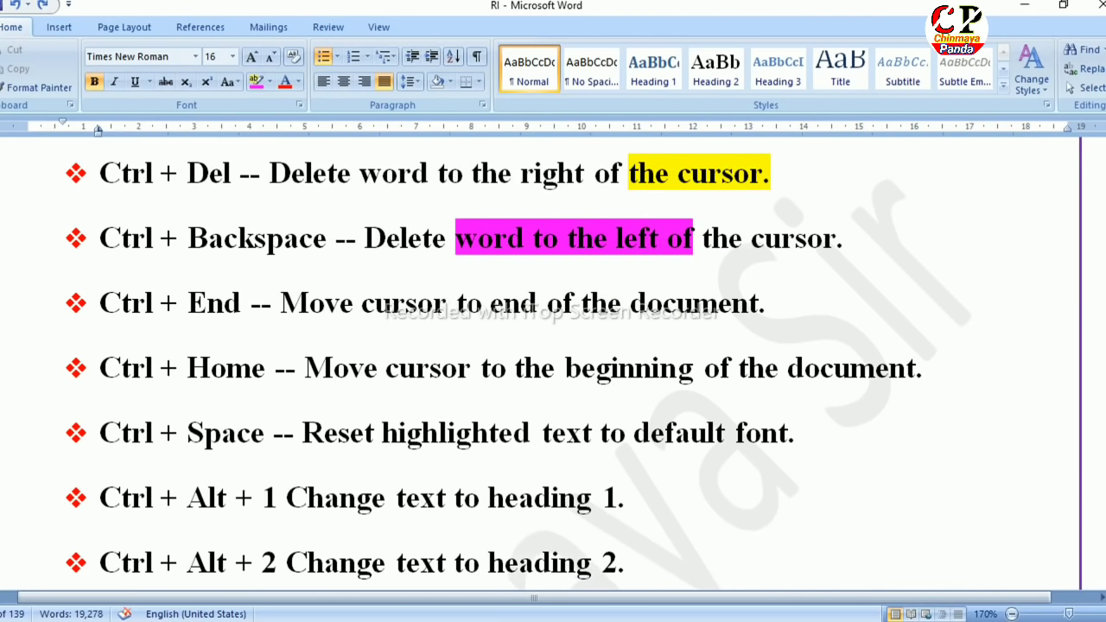
click(355, 303)
key(ctrl+End)
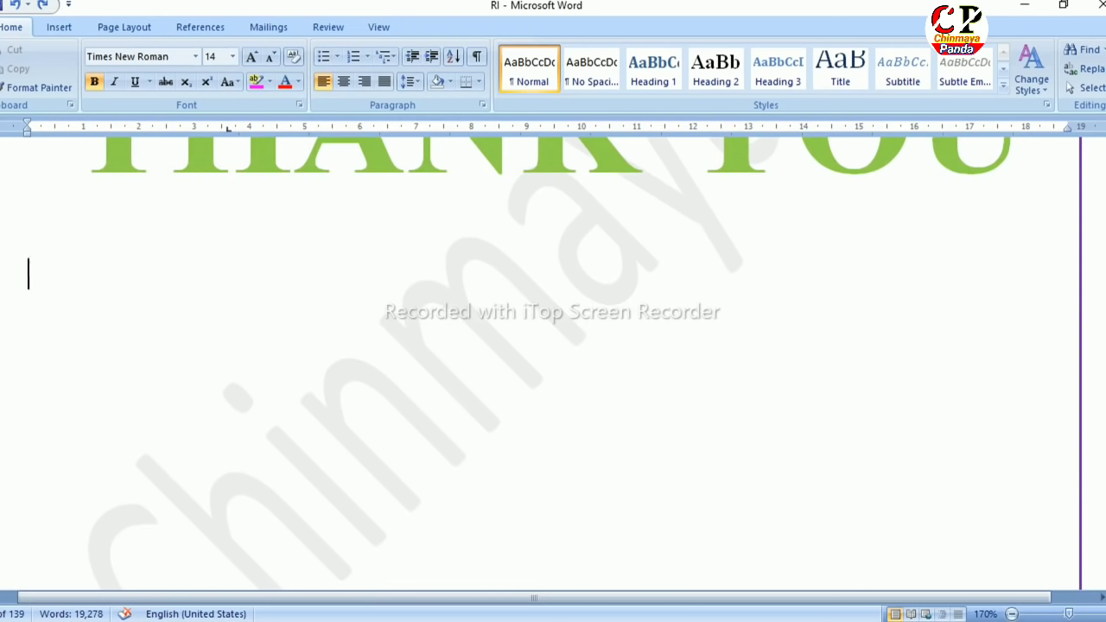
key(ctrl+Home)
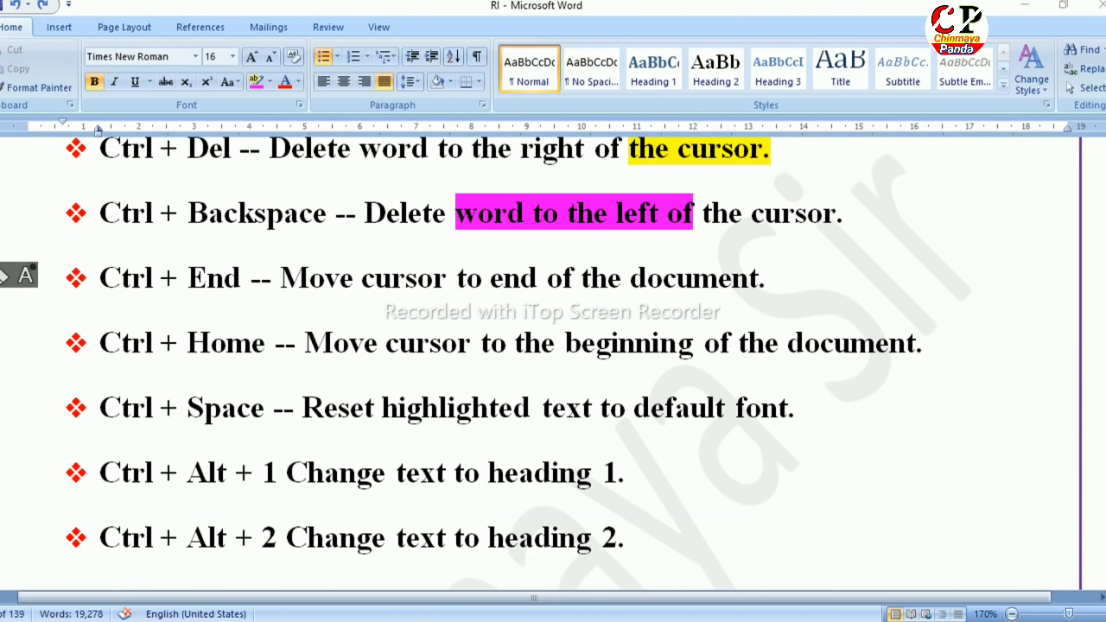
drag(87, 294, 263, 304)
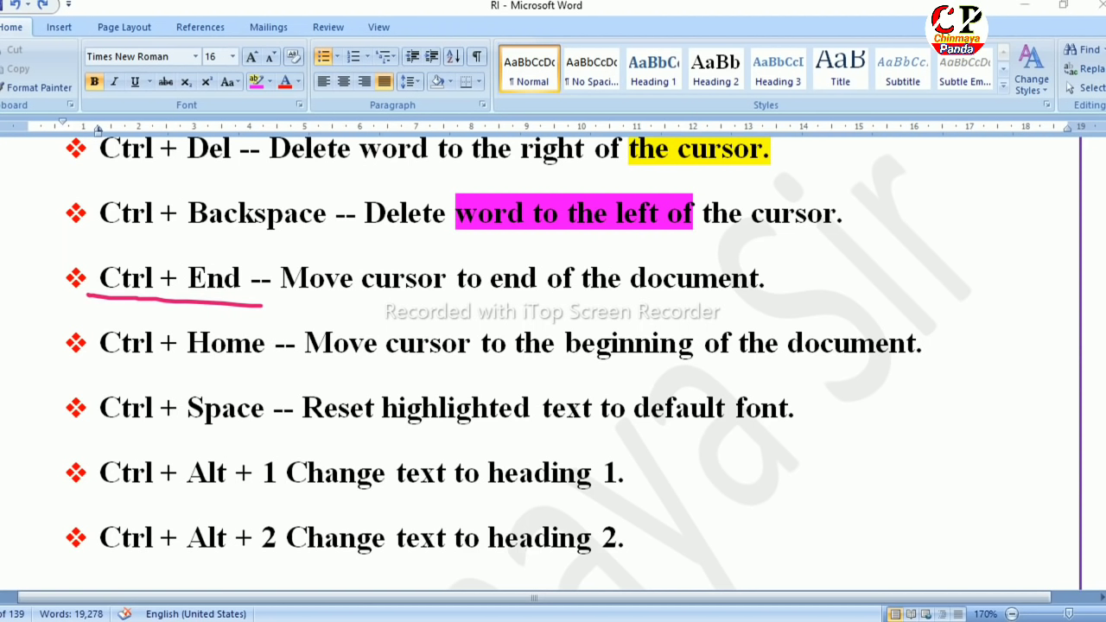
drag(450, 300, 663, 304)
drag(189, 369, 837, 375)
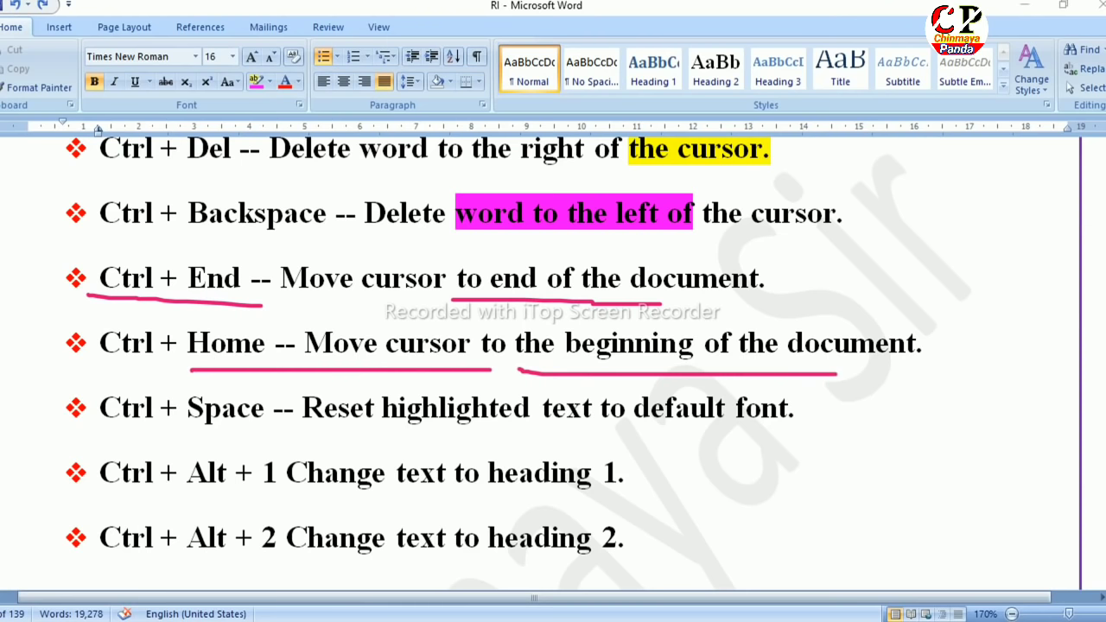
key(Escape)
mouse_move(106, 425)
mouse_down()
mouse_move(211, 432)
mouse_move(253, 421)
mouse_move(183, 380)
mouse_move(95, 427)
mouse_move(169, 423)
mouse_up()
drag(311, 429, 745, 425)
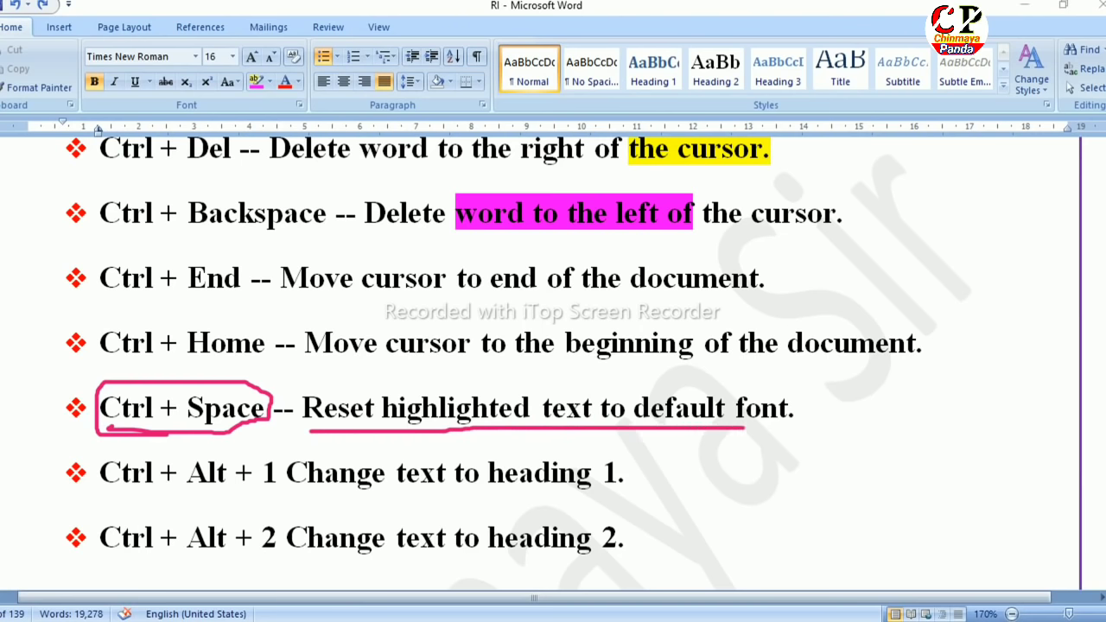
key(Escape)
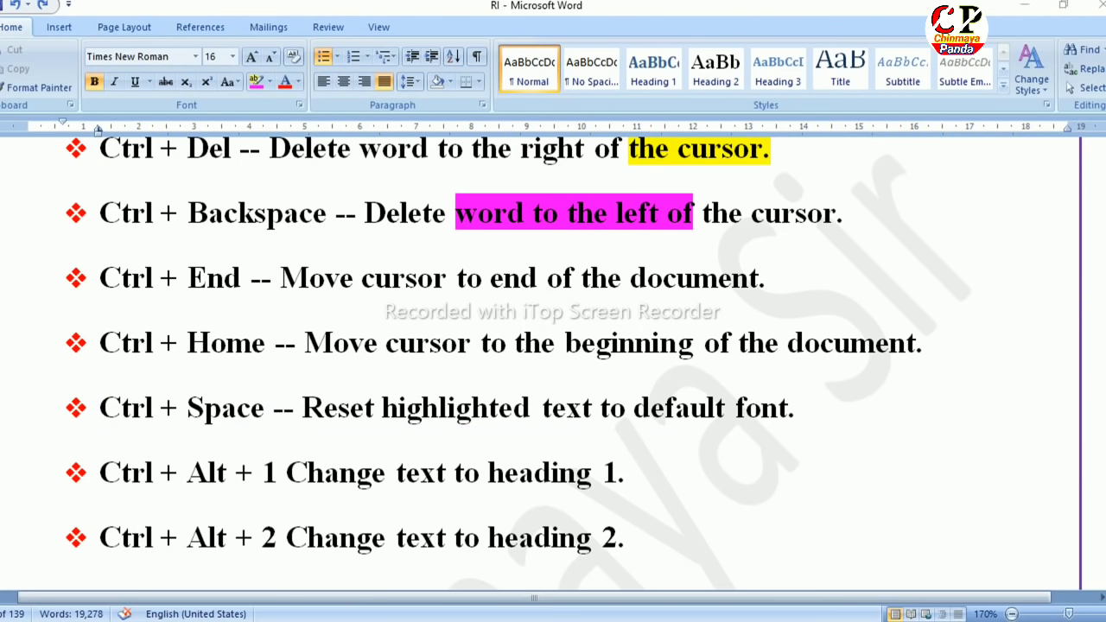
Step: Reset 'word to the left of' to the default font with Ctrl+Space
double_click(489, 213)
click(577, 213)
drag(696, 213, 455, 213)
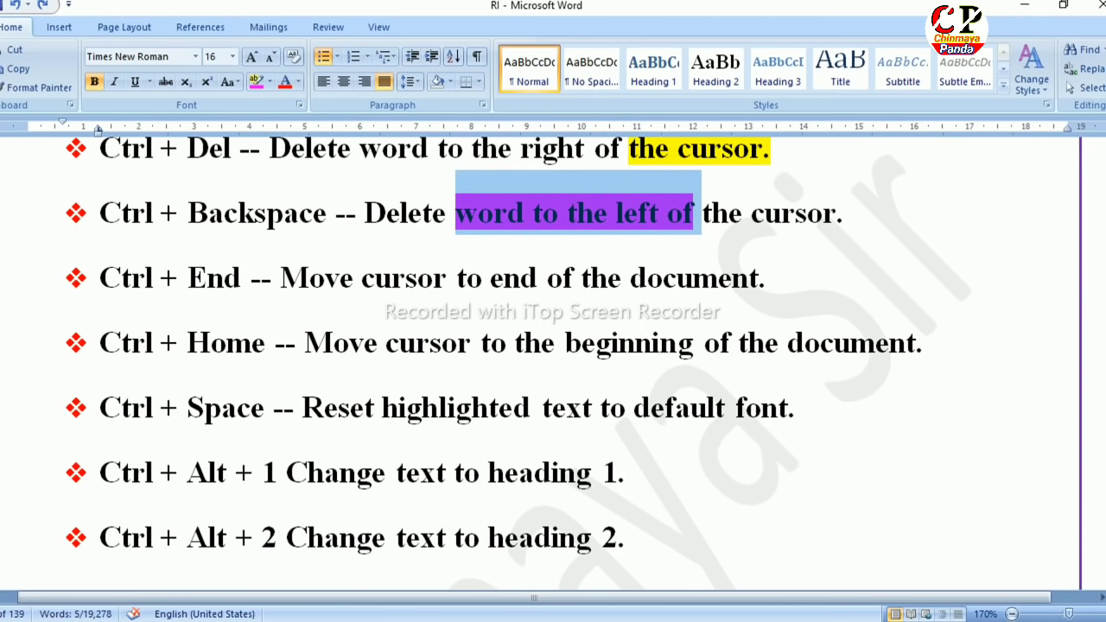
key(ctrl+space)
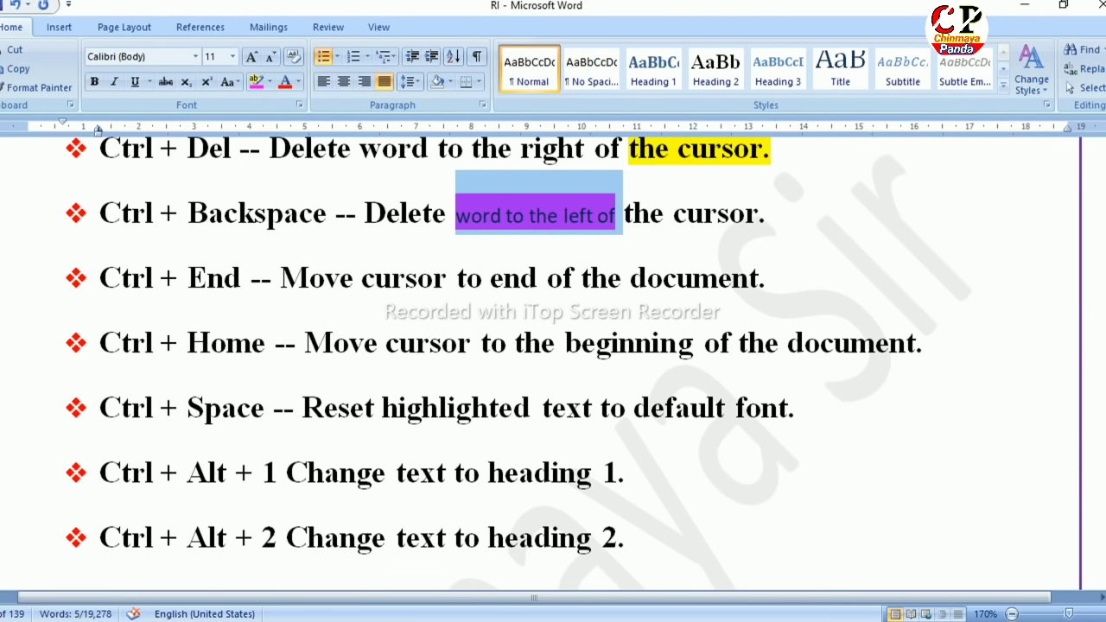
click(665, 407)
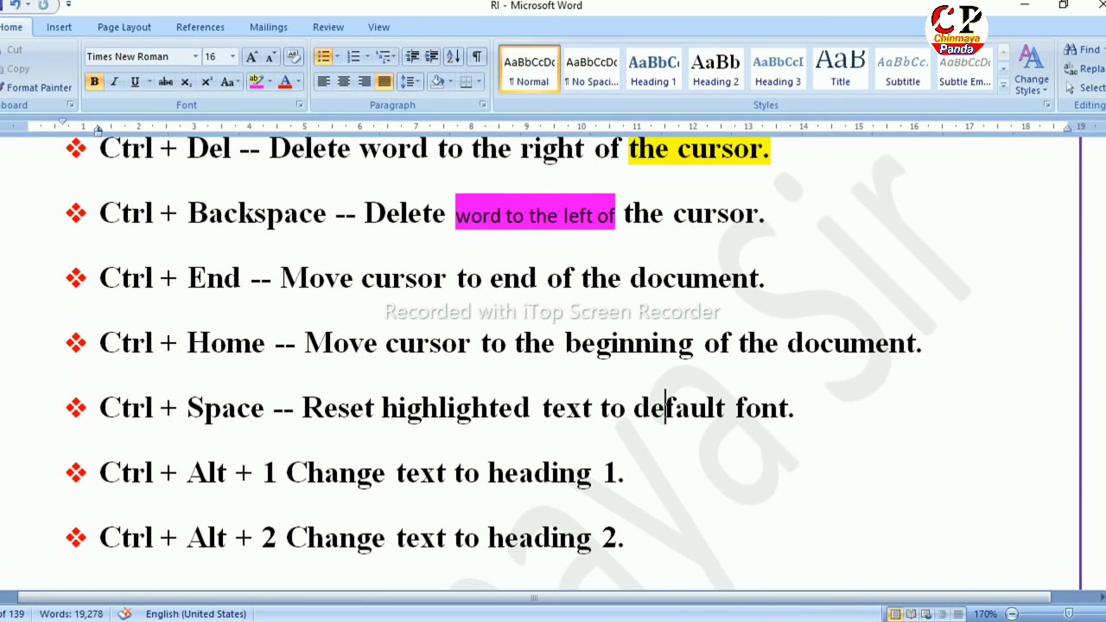
Step: Reset the Ctrl + Home description to the default font, then undo it with Ctrl+Z
drag(304, 343, 938, 343)
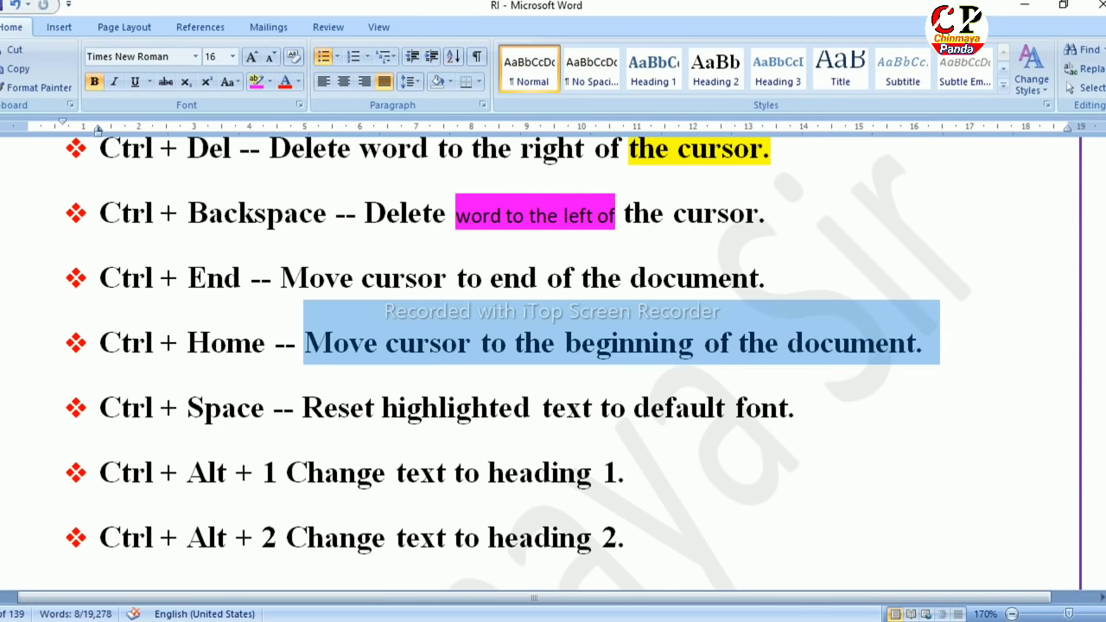
key(ctrl+space)
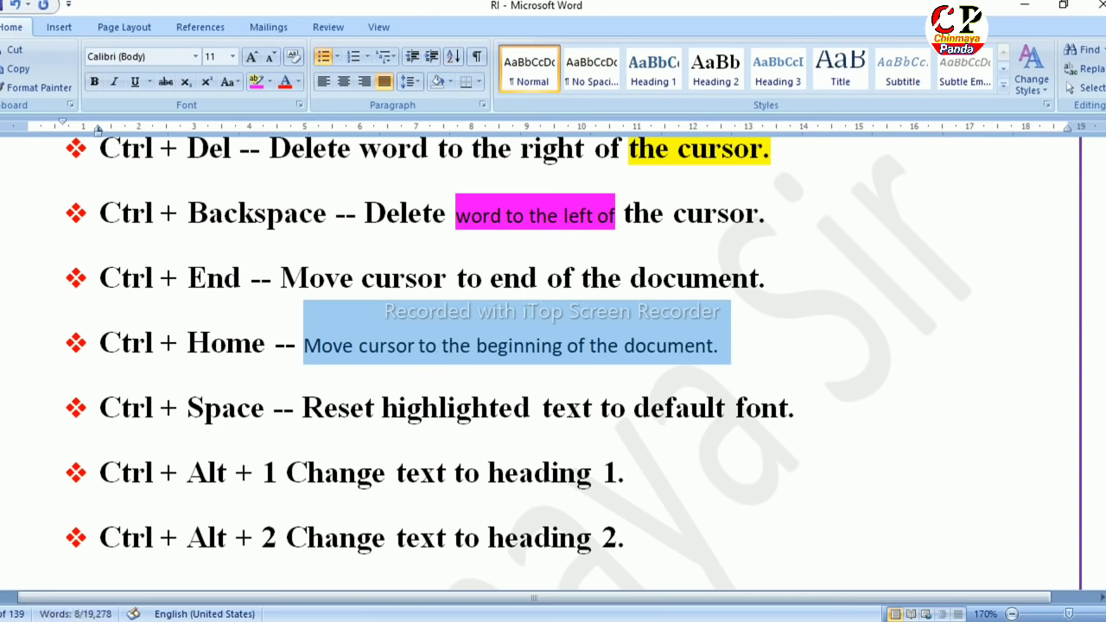
click(718, 346)
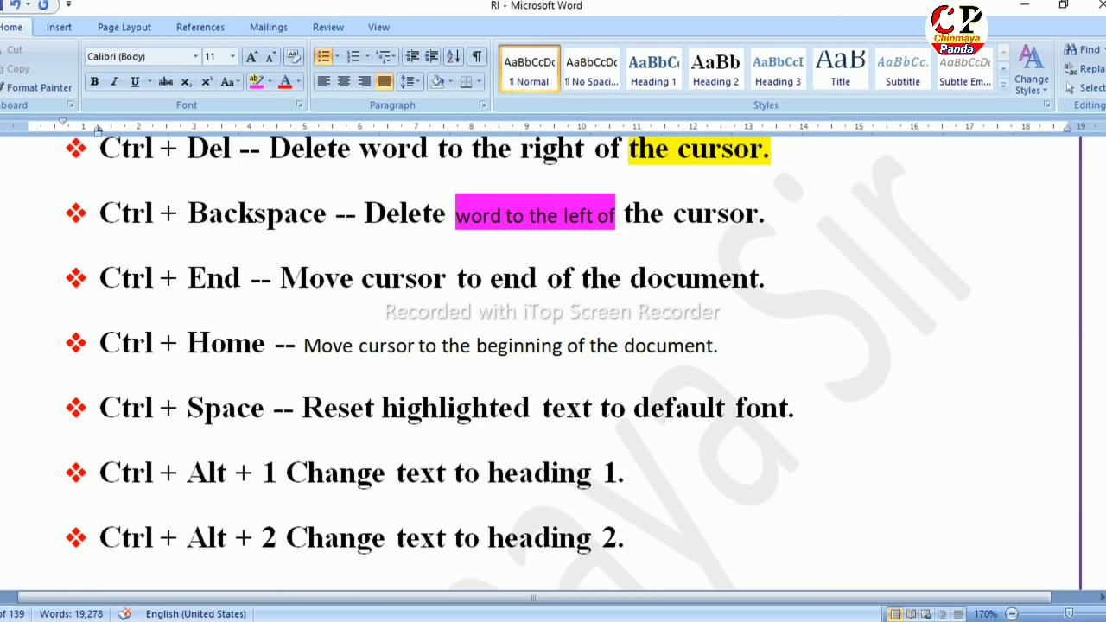
key(ctrl+z)
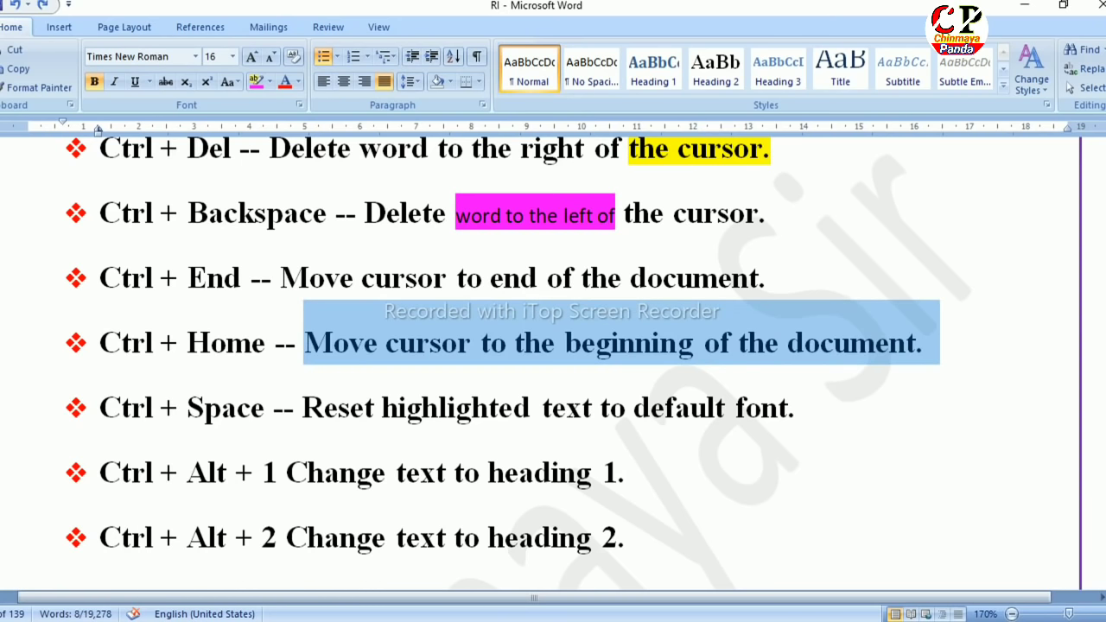
click(406, 472)
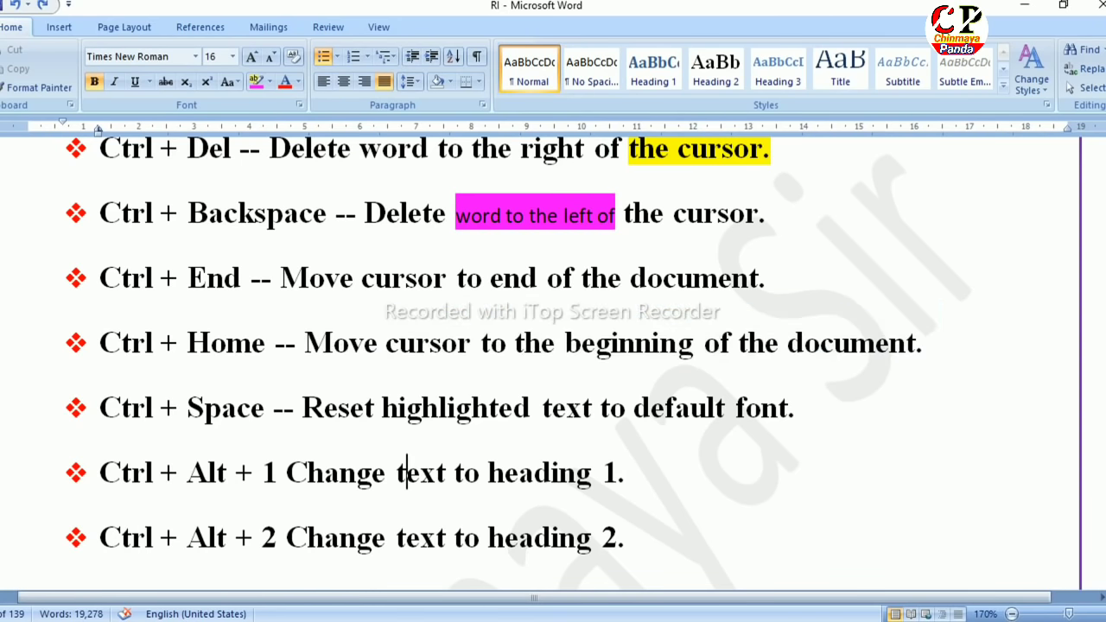
scroll(407, 472, down, 1)
scroll(407, 472, down, 1)
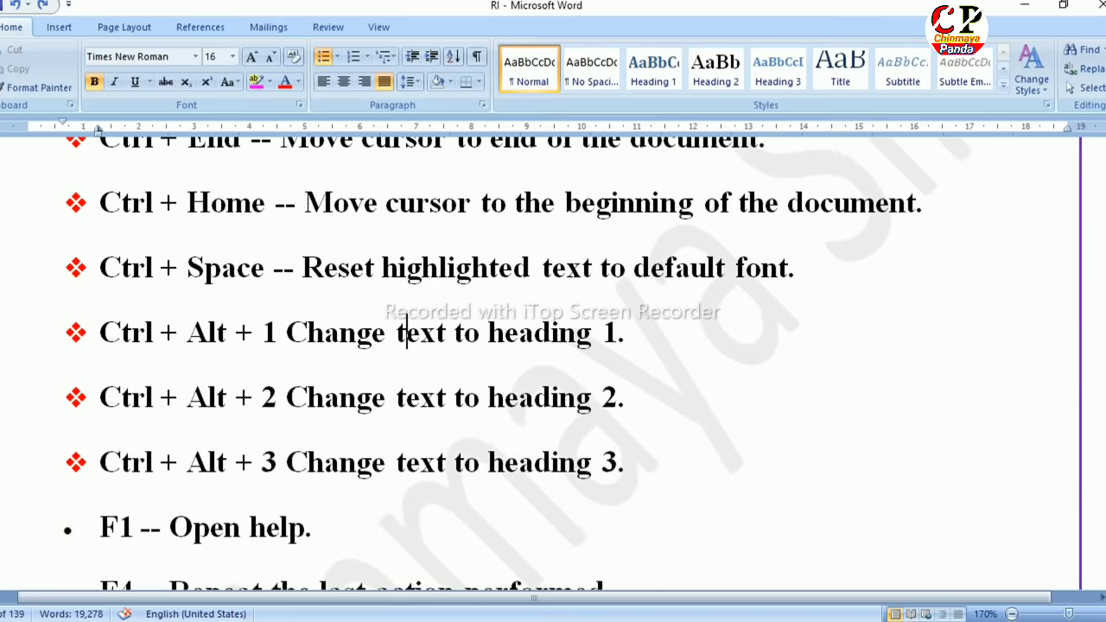
drag(286, 332, 488, 332)
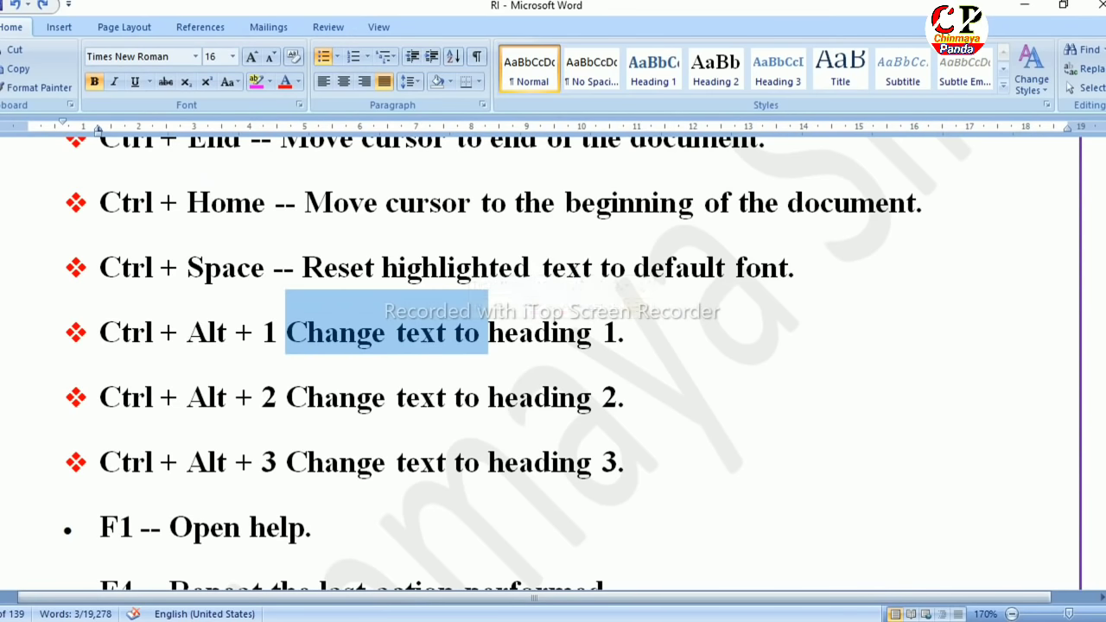
key(ctrl+alt+1)
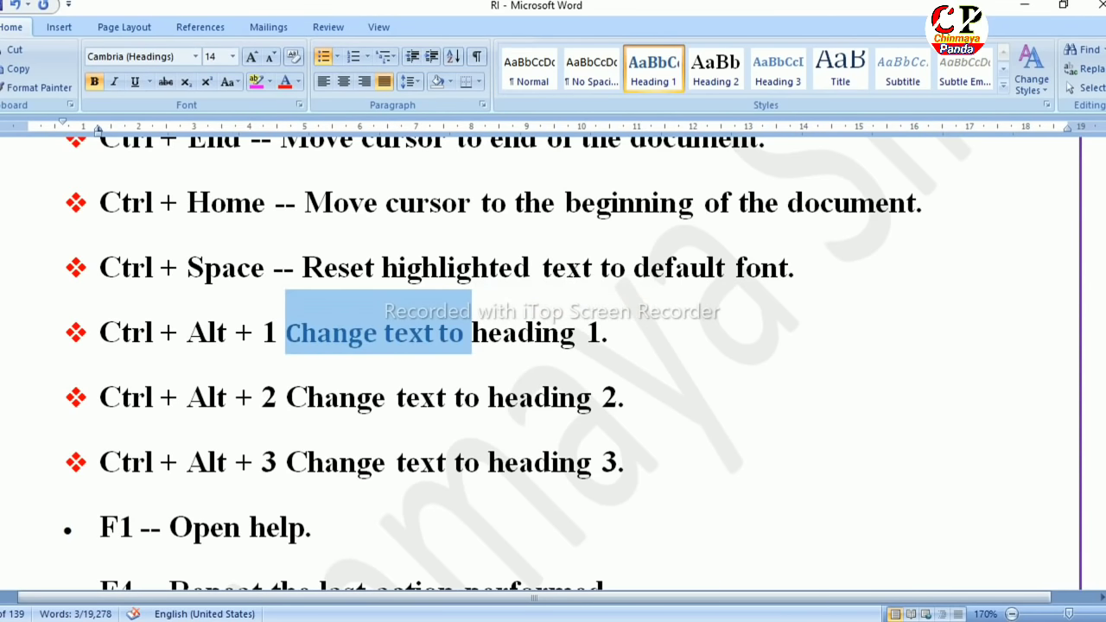
click(560, 394)
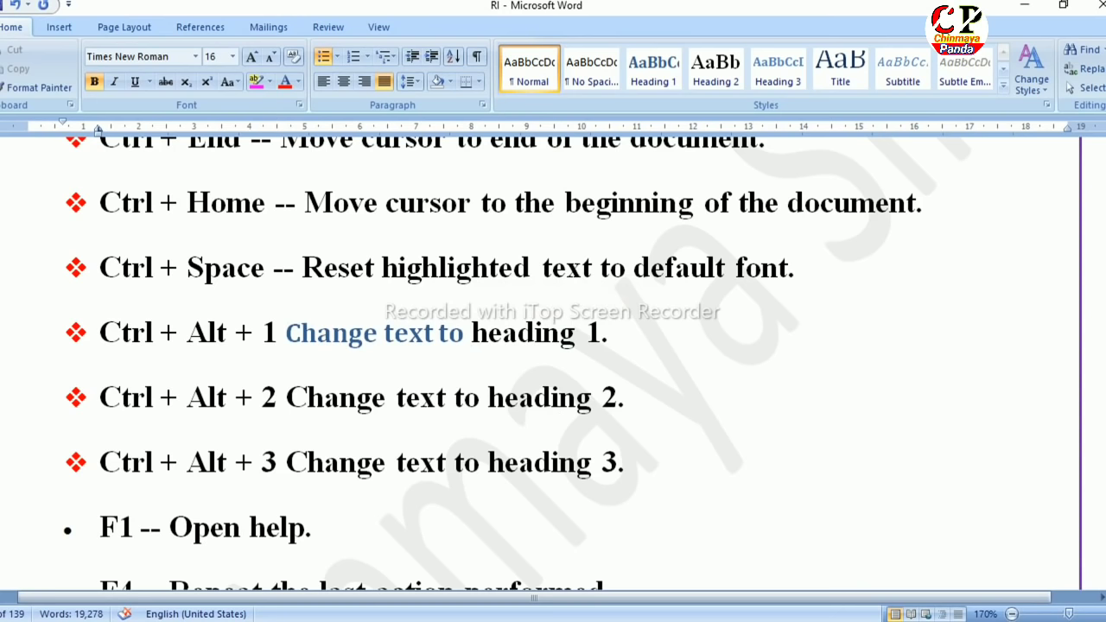
key(ctrl+z)
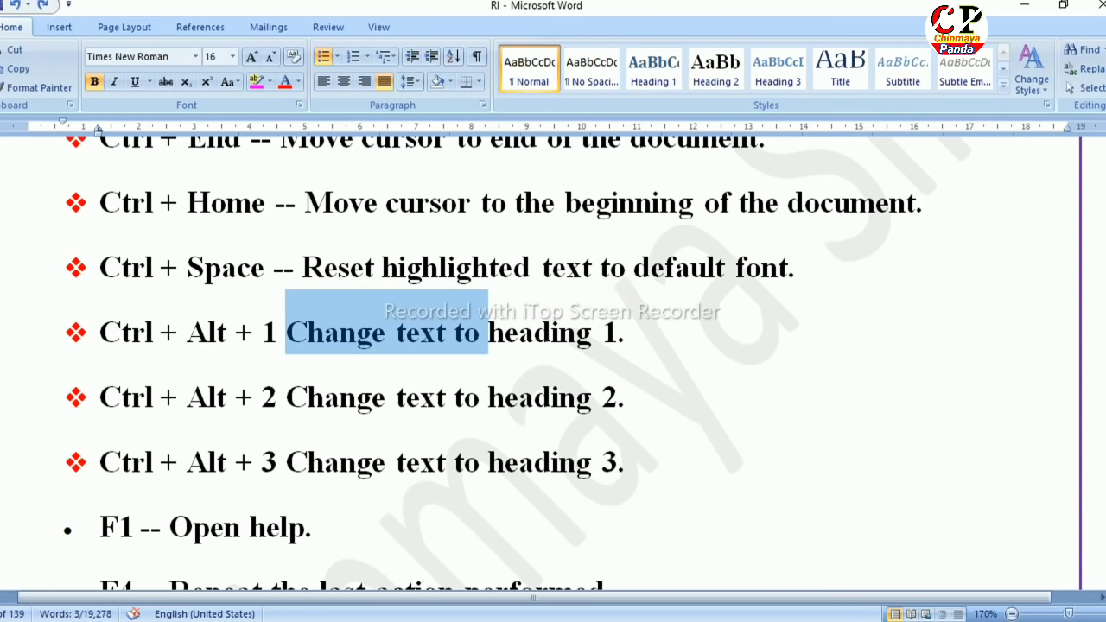
click(465, 396)
scroll(553, 363, down, 1)
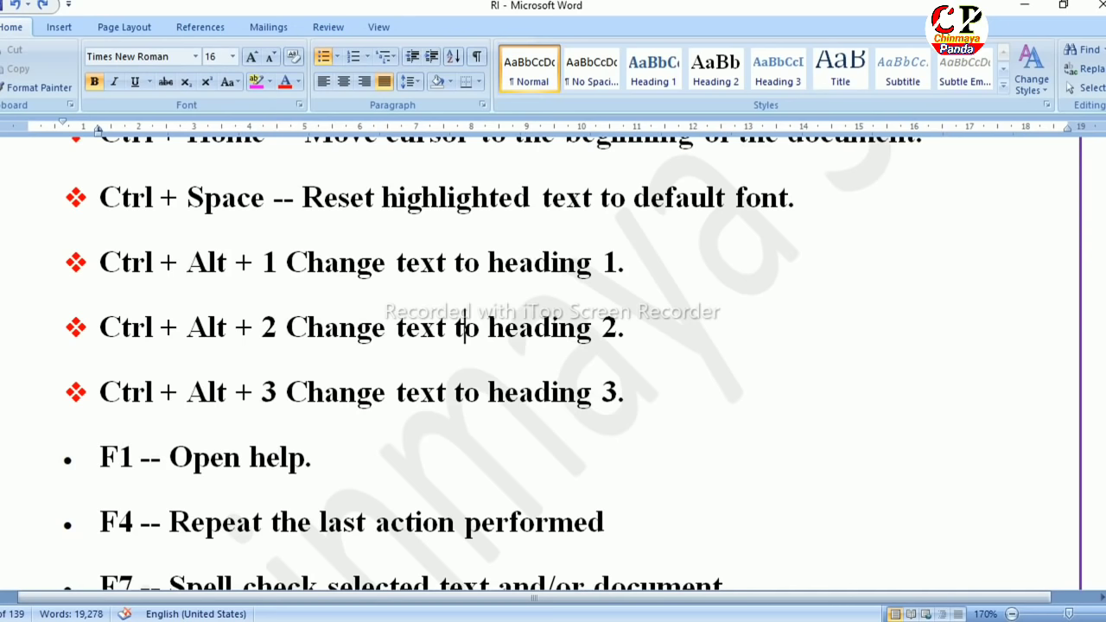
scroll(553, 363, down, 2)
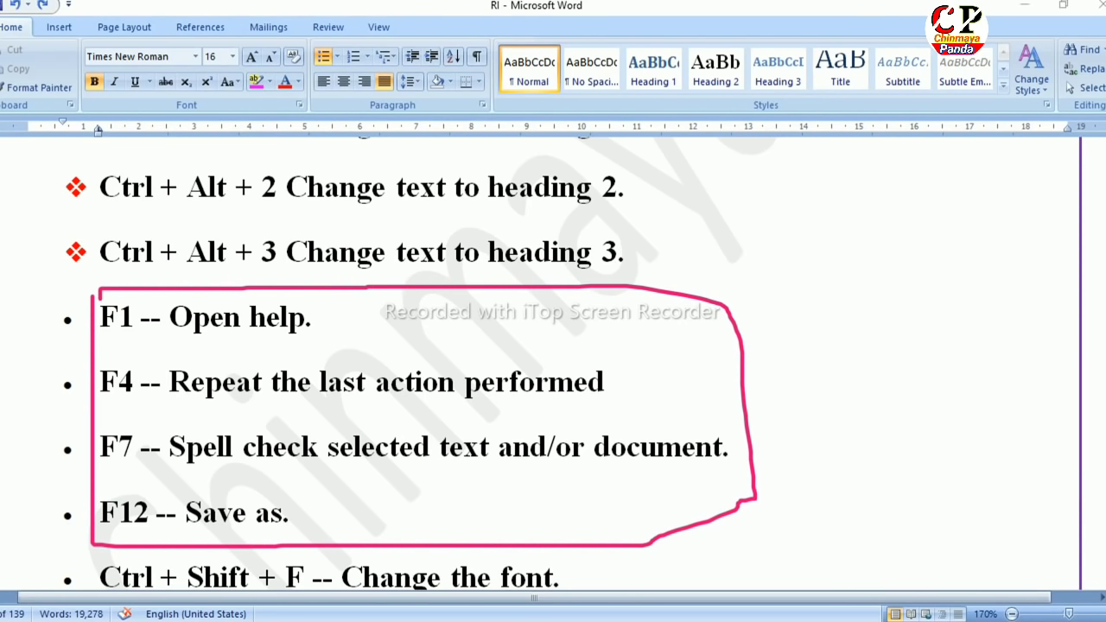
Step: Show Word Help with F1 and close it, then start a spelling and grammar check with F7
click(464, 187)
double_click(342, 381)
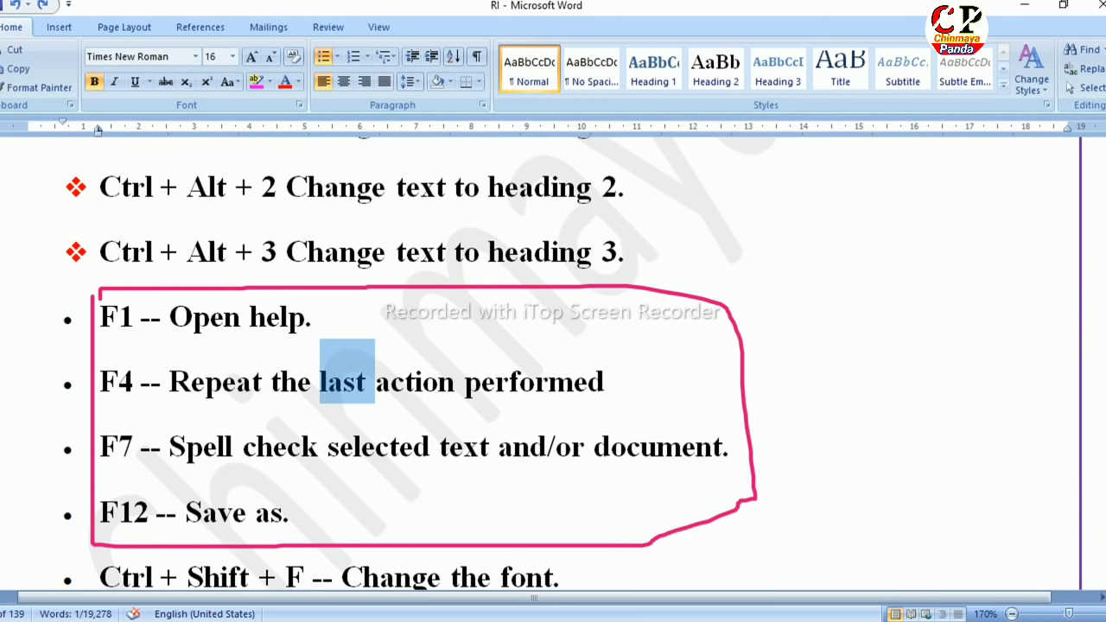
click(340, 445)
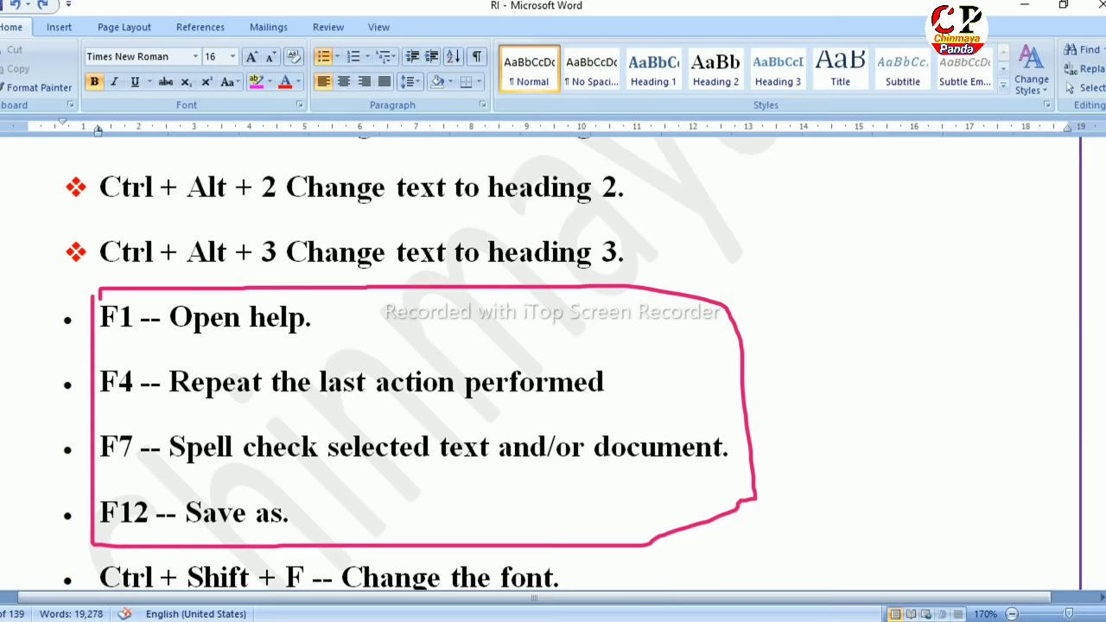
key(F1)
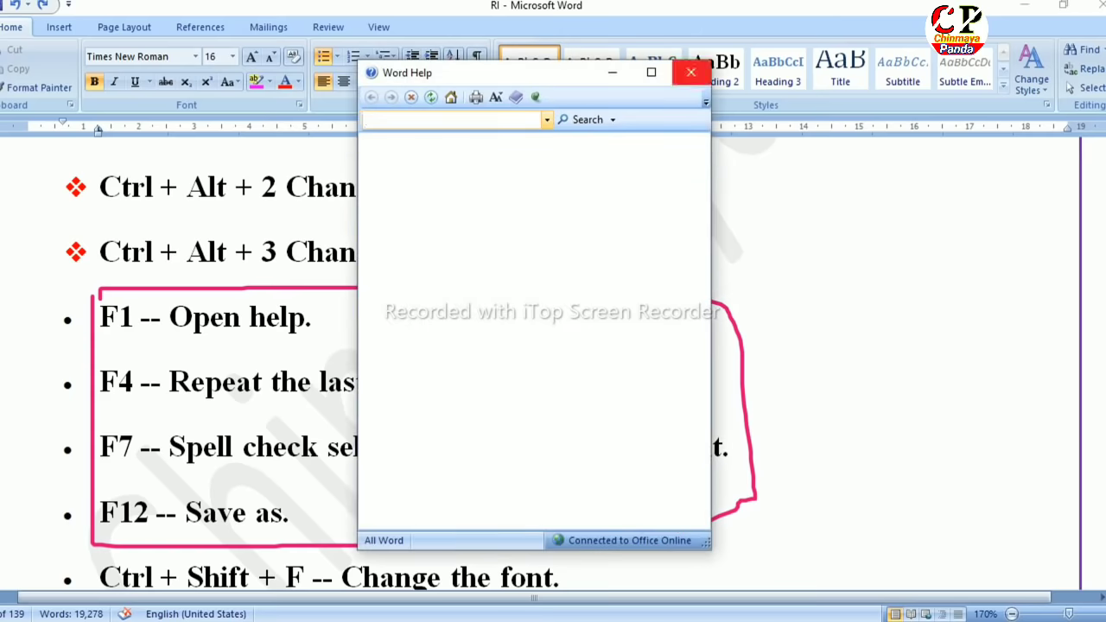
click(690, 72)
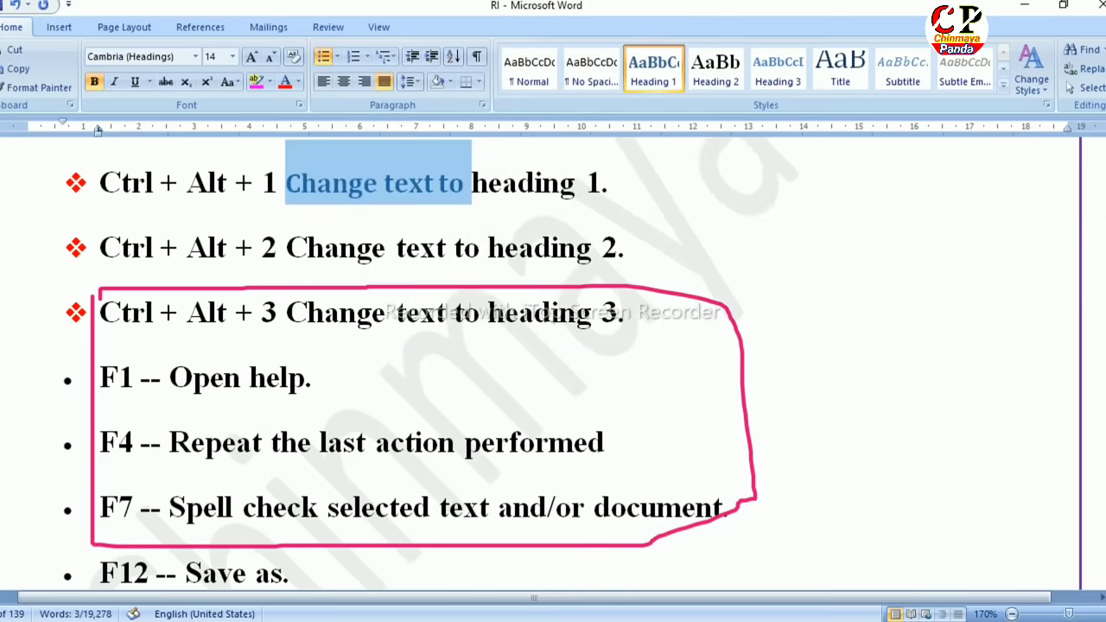
click(313, 377)
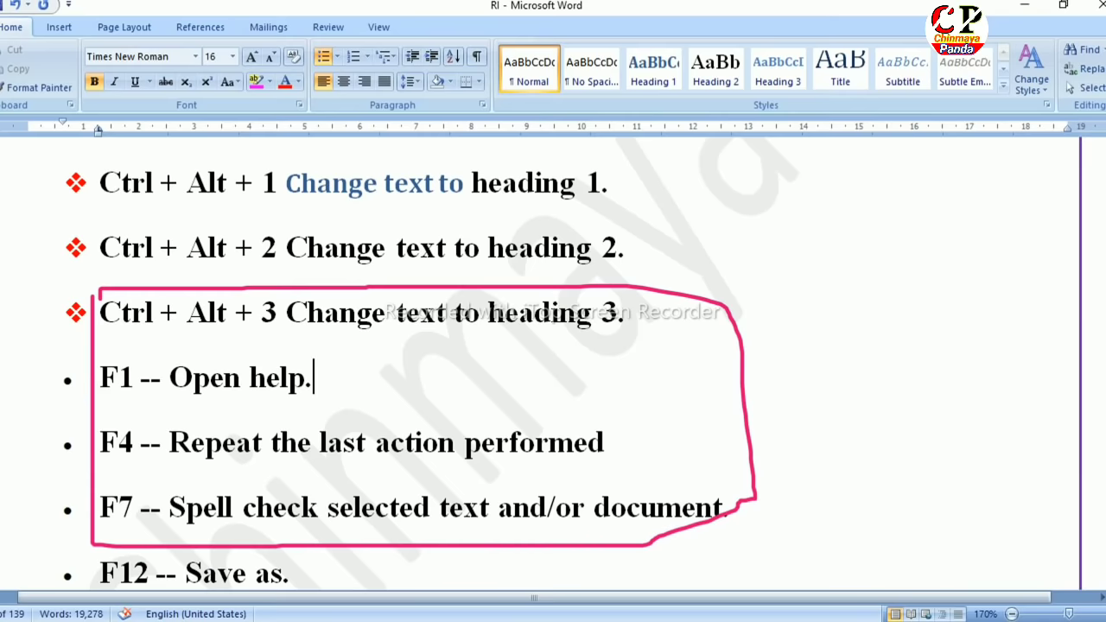
key(F7)
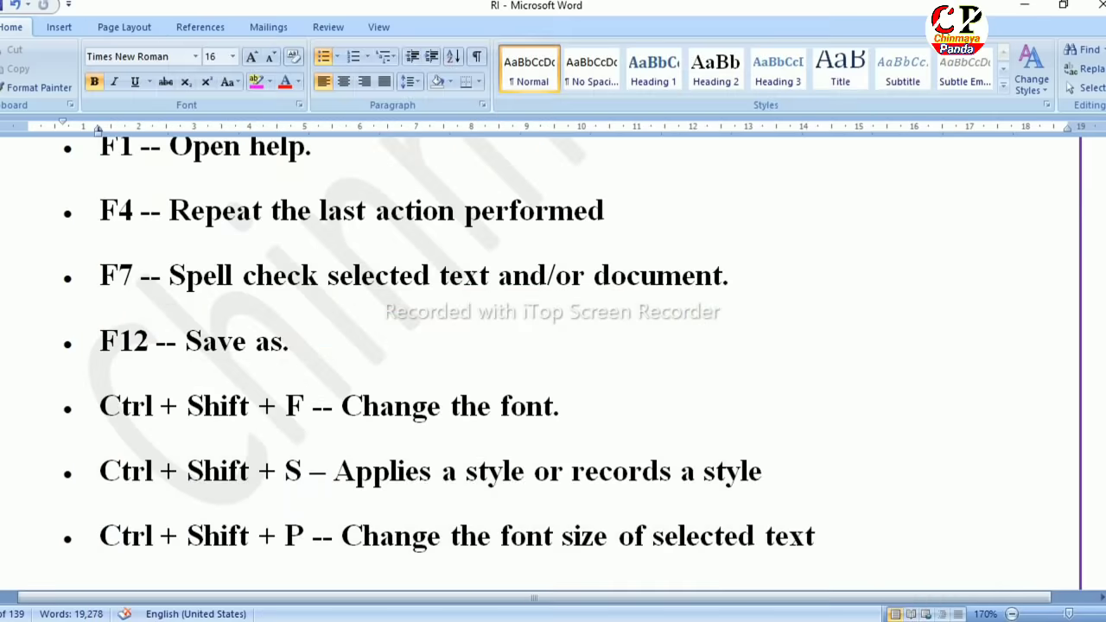
scroll(553, 345, down, 1)
scroll(553, 346, up, 1)
key(F12)
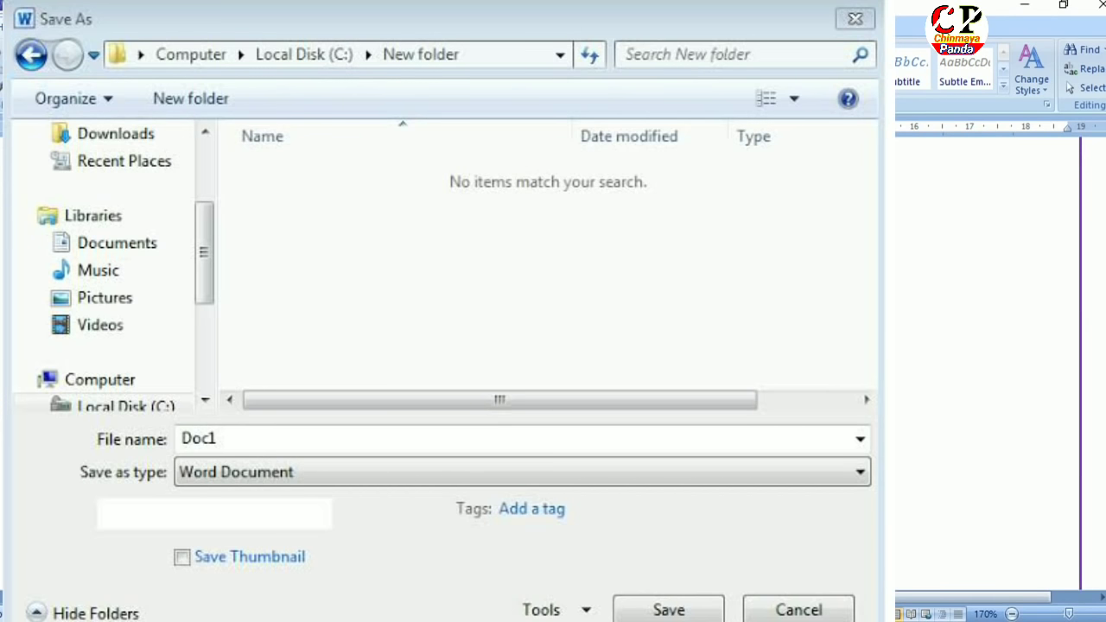
key(Escape)
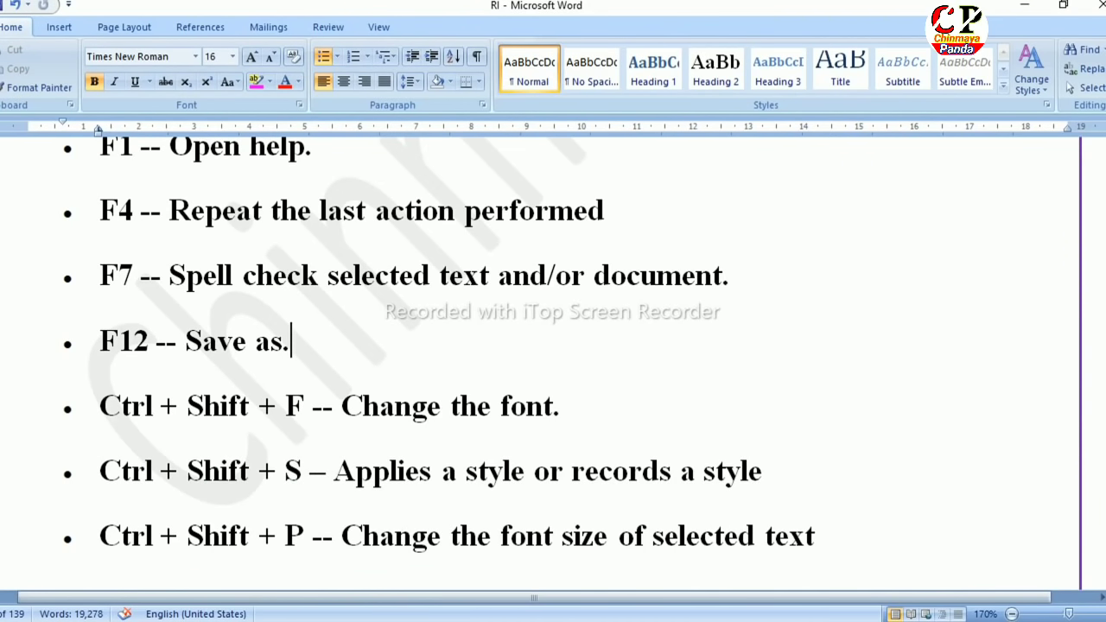
scroll(553, 363, down, 1)
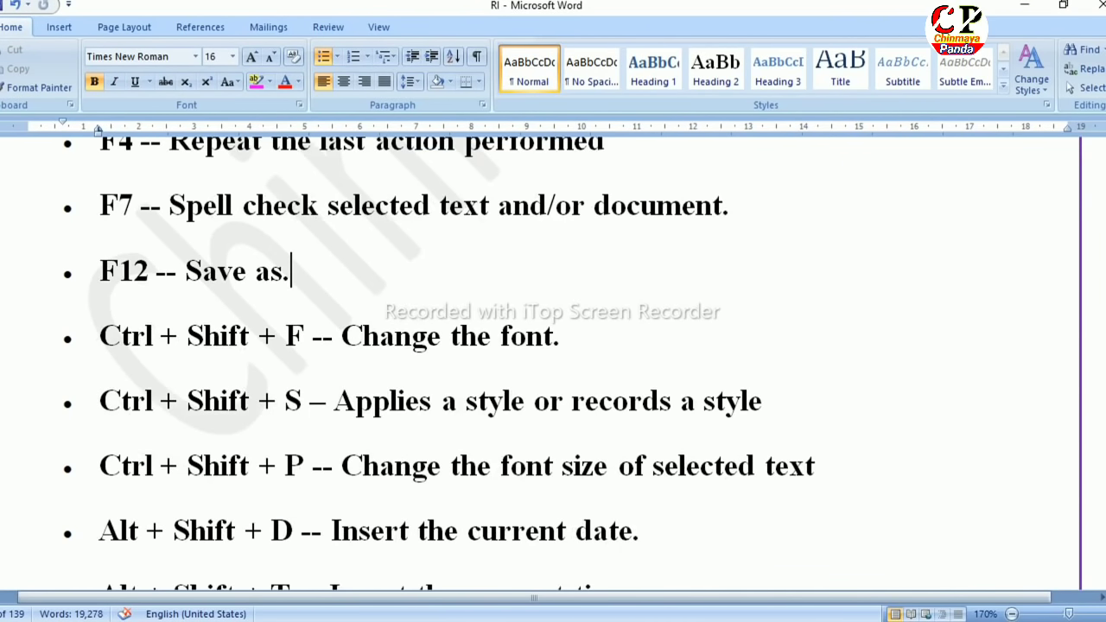
Step: Color the Ctrl + Shift + F shortcut lines brown
scroll(553, 363, up, 1)
scroll(553, 363, down, 1)
scroll(553, 363, down, 1)
scroll(553, 363, down, 1)
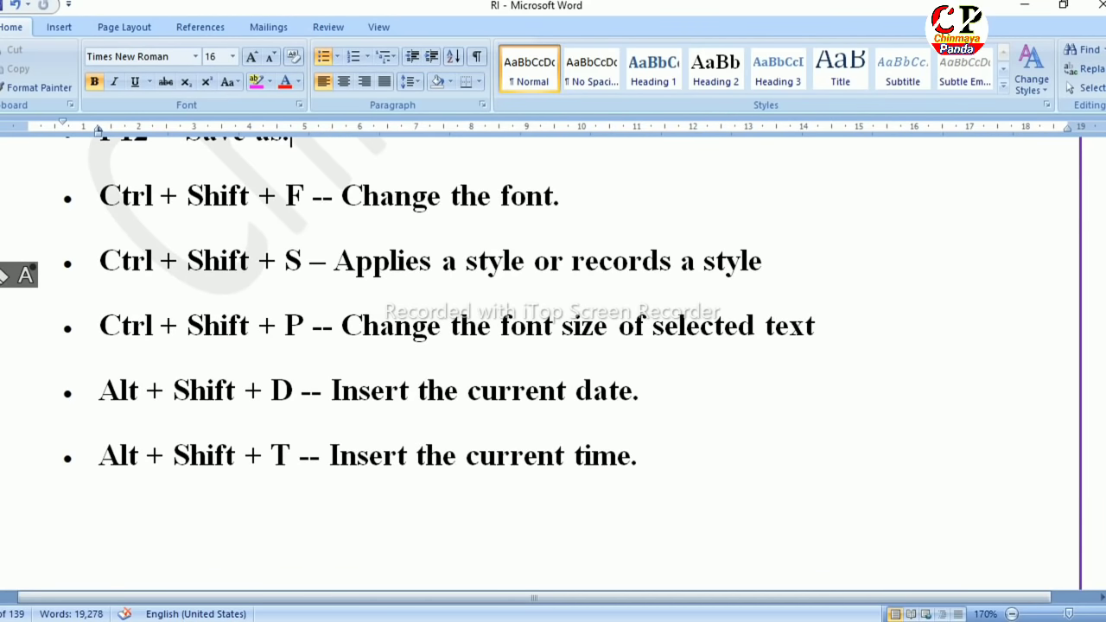
click(44, 195)
key(shift+Down)
key(shift+Down)
key(shift+Down)
key(shift+Down)
key(shift+Down)
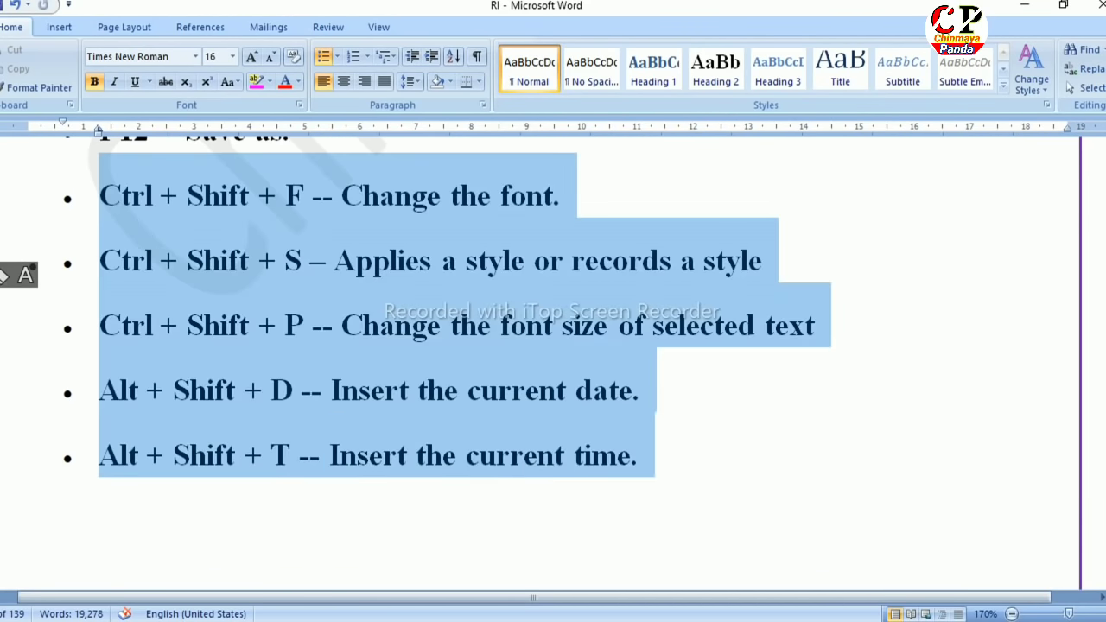
click(298, 81)
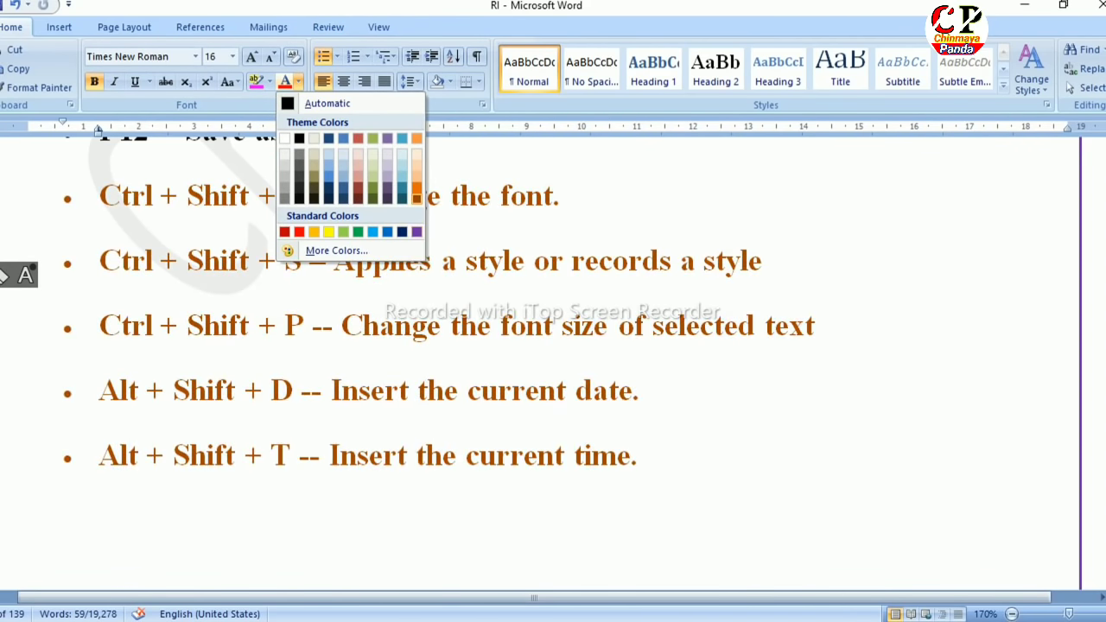
click(416, 197)
Step: Select 'the font.' and show its font settings with Ctrl+Shift+F, closing them unchanged
click(562, 195)
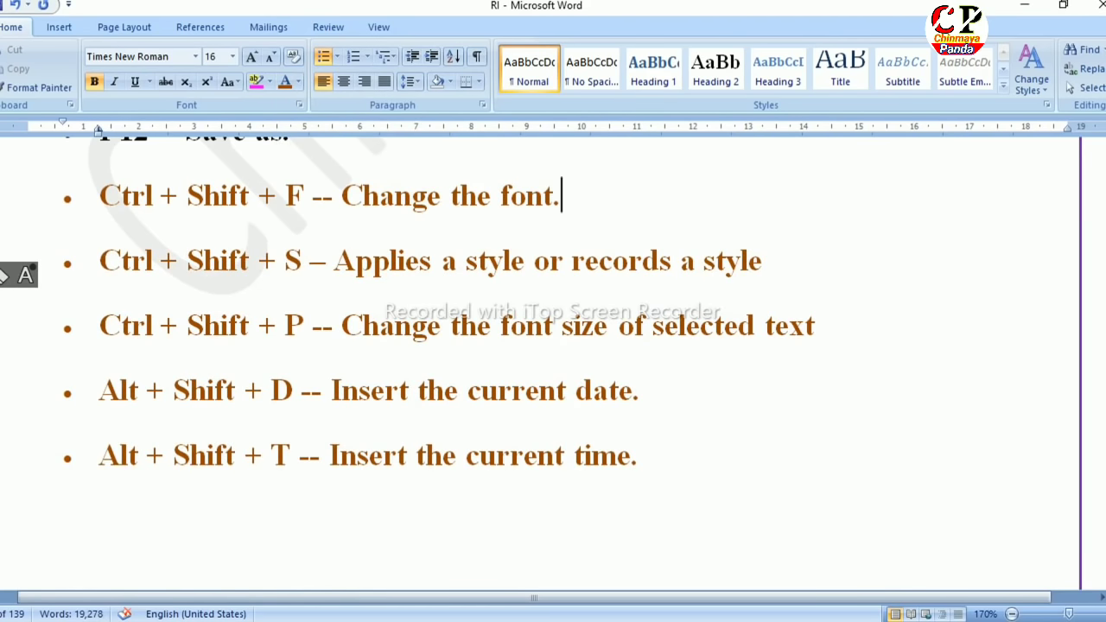
key(ctrl+shift+Left)
key(ctrl+shift+Left)
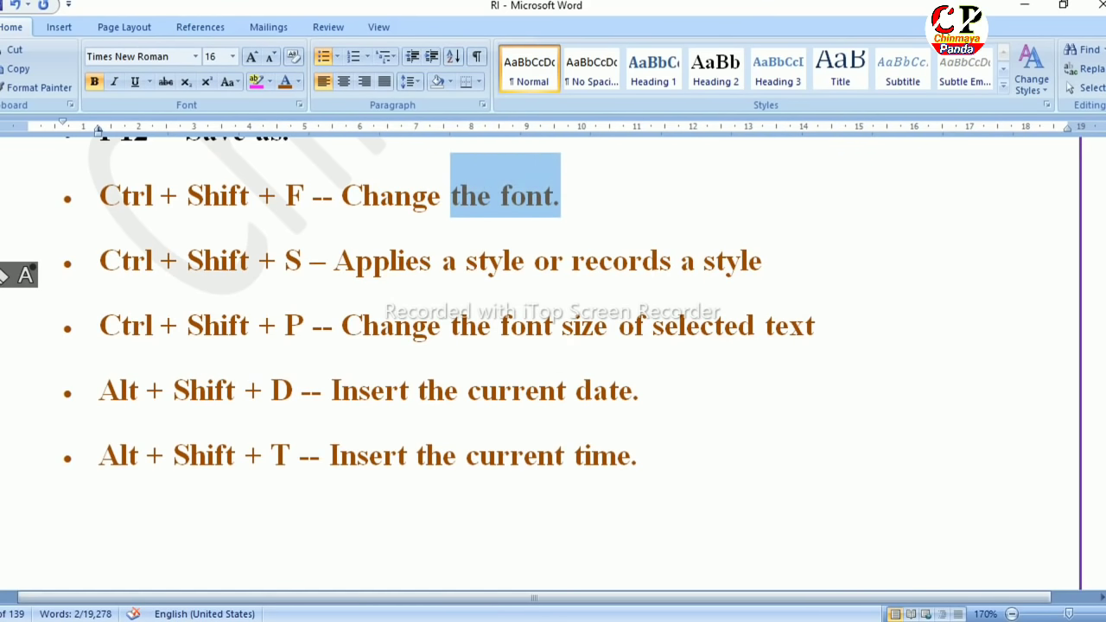
key(ctrl+shift+f)
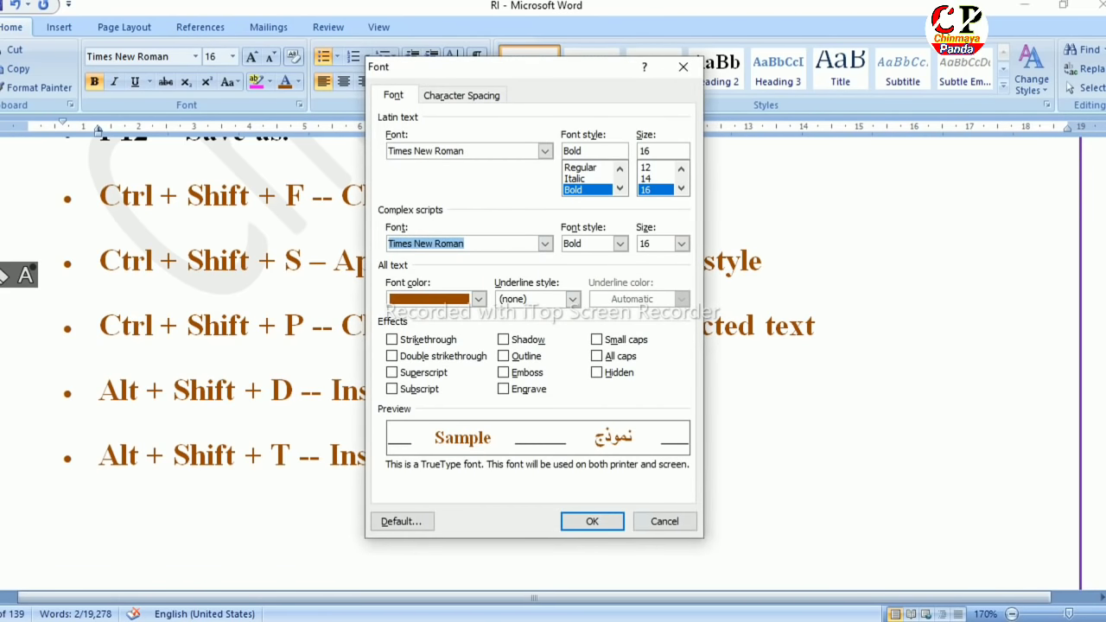
key(Return)
Step: Drop down the font list for 'the font.' and browse through the available fonts
key(ctrl+shift+f)
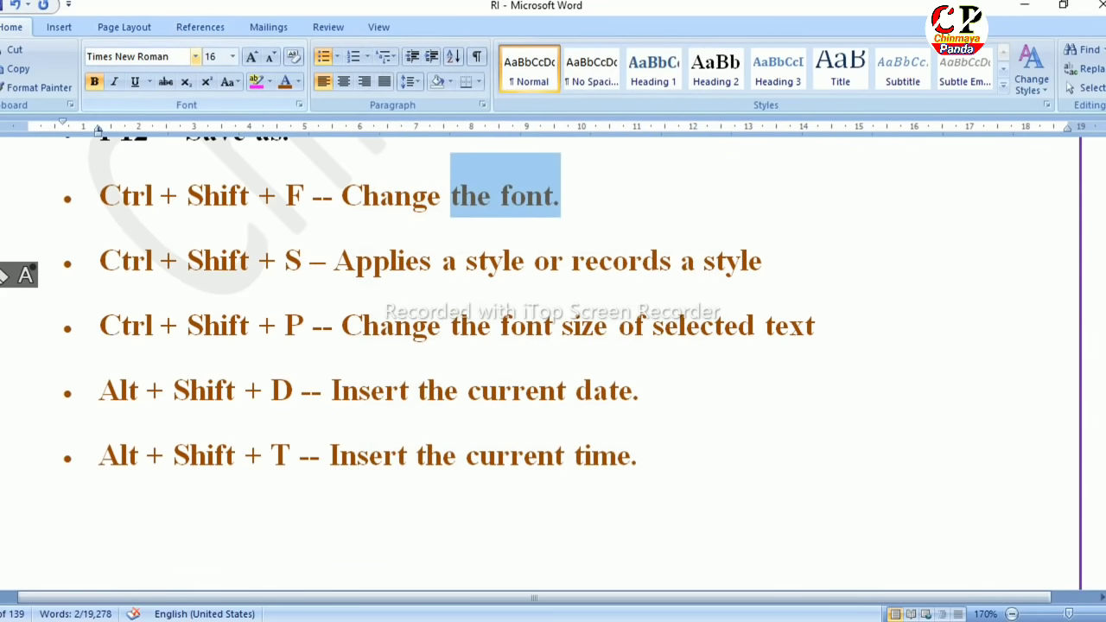
key(alt+Down)
key(Down)
key(Down)
key(Down)
scroll(208, 294, down, 2)
scroll(208, 294, down, 1)
scroll(207, 293, down, 1)
scroll(207, 294, down, 1)
scroll(207, 294, down, 2)
scroll(207, 294, down, 3)
scroll(207, 294, down, 3)
scroll(207, 294, down, 3)
scroll(207, 294, down, 3)
scroll(207, 293, down, 3)
scroll(207, 294, down, 3)
scroll(207, 294, down, 3)
scroll(207, 293, down, 3)
scroll(208, 294, down, 3)
scroll(208, 294, down, 2)
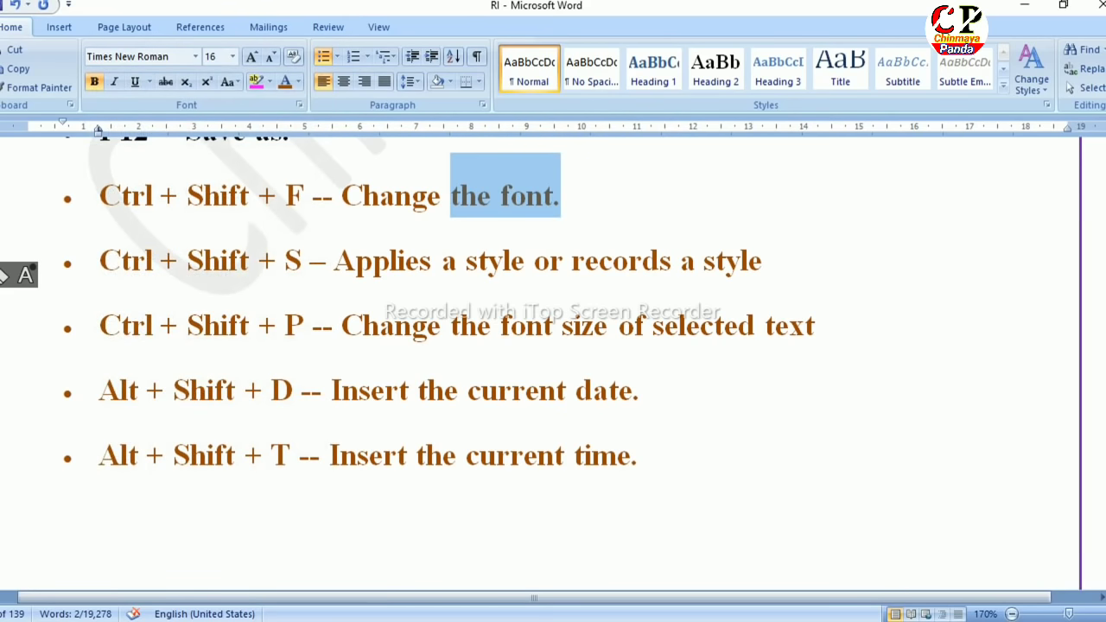
click(432, 259)
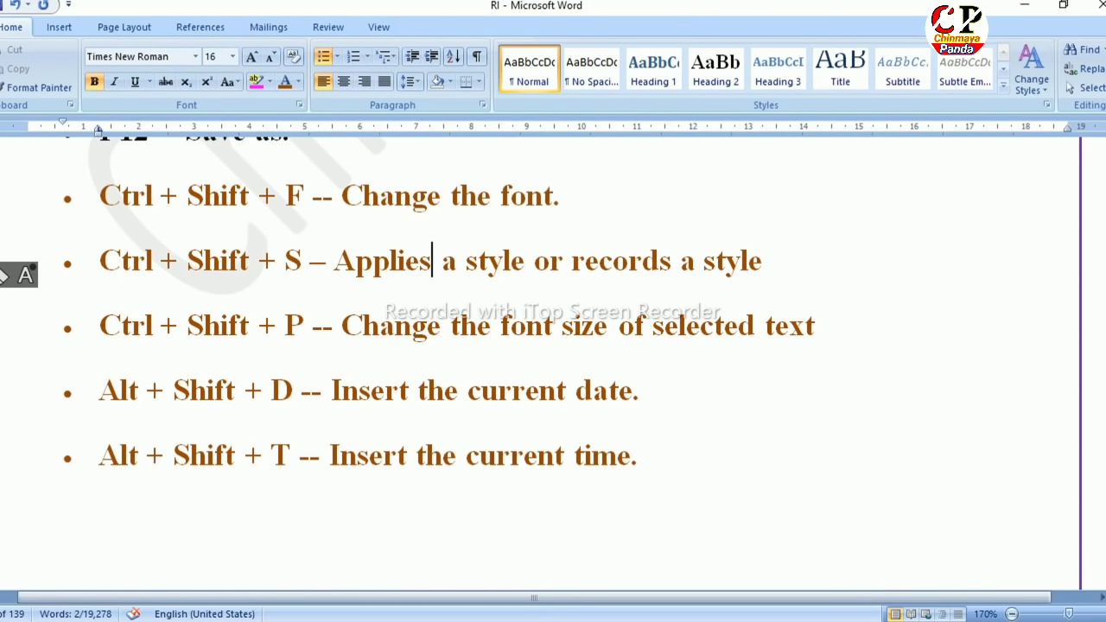
mouse_move(335, 261)
mouse_down()
mouse_move(573, 261)
mouse_move(779, 327)
mouse_move(762, 261)
mouse_up()
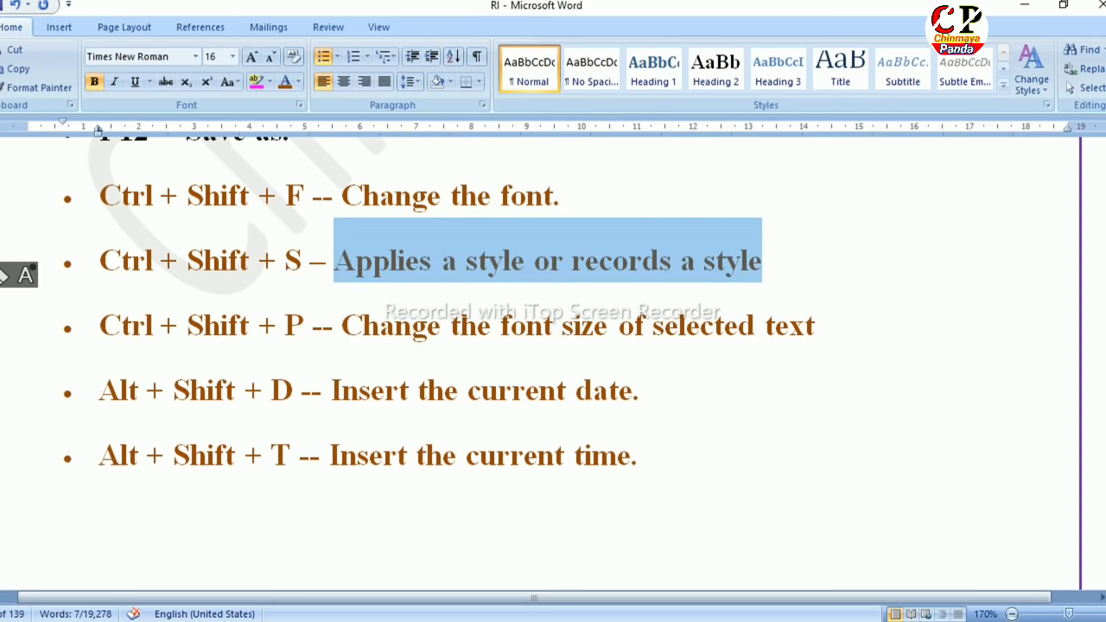
key(ctrl+shift+s)
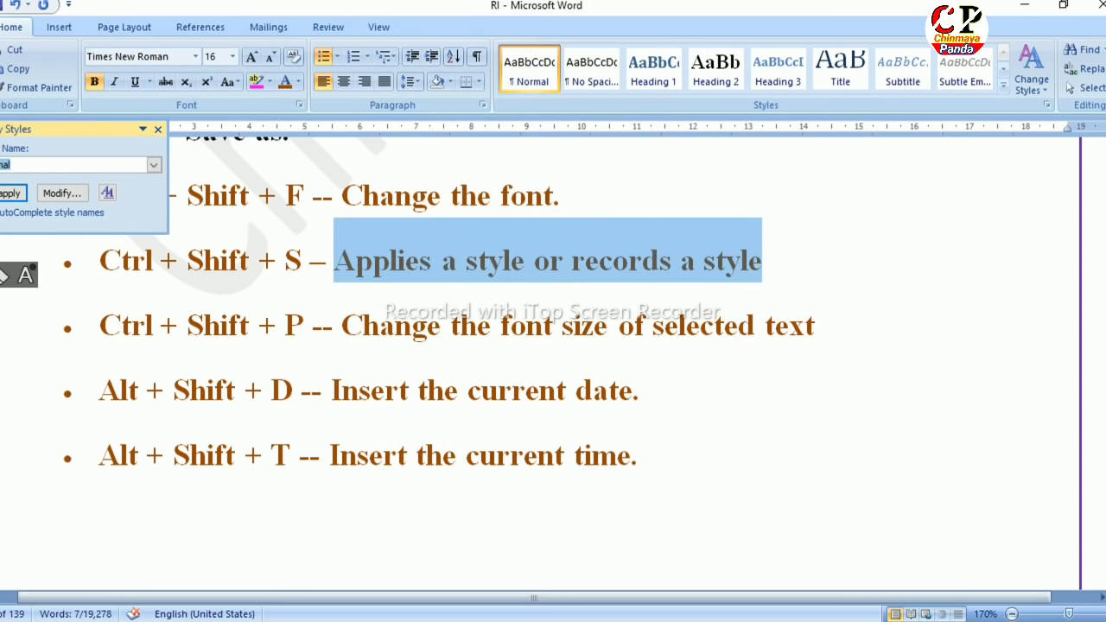
drag(51, 129, 353, 350)
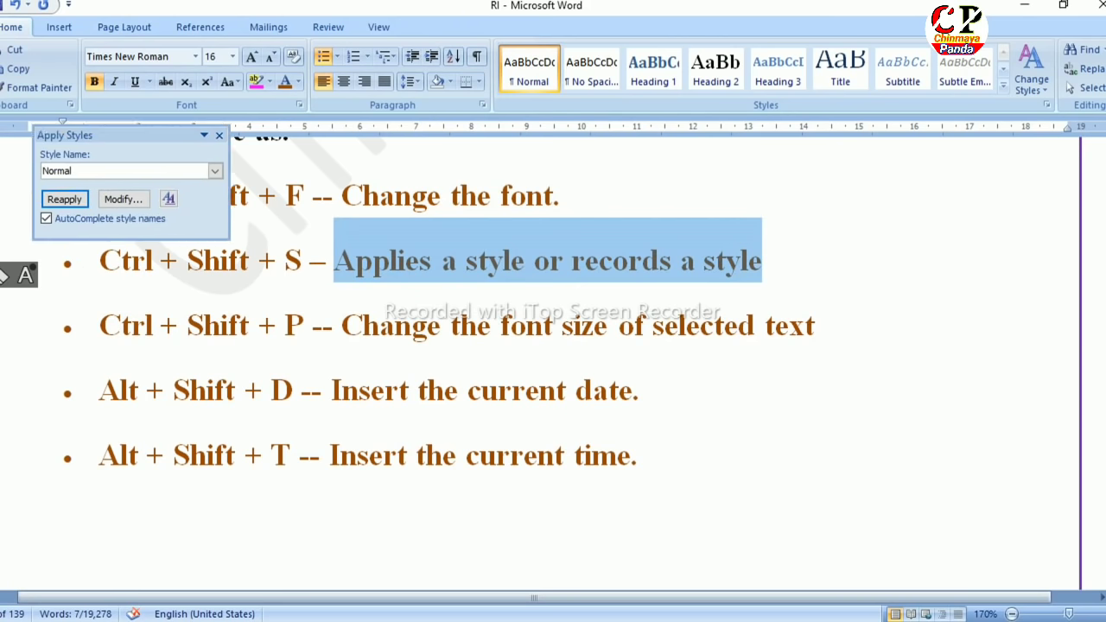
click(444, 350)
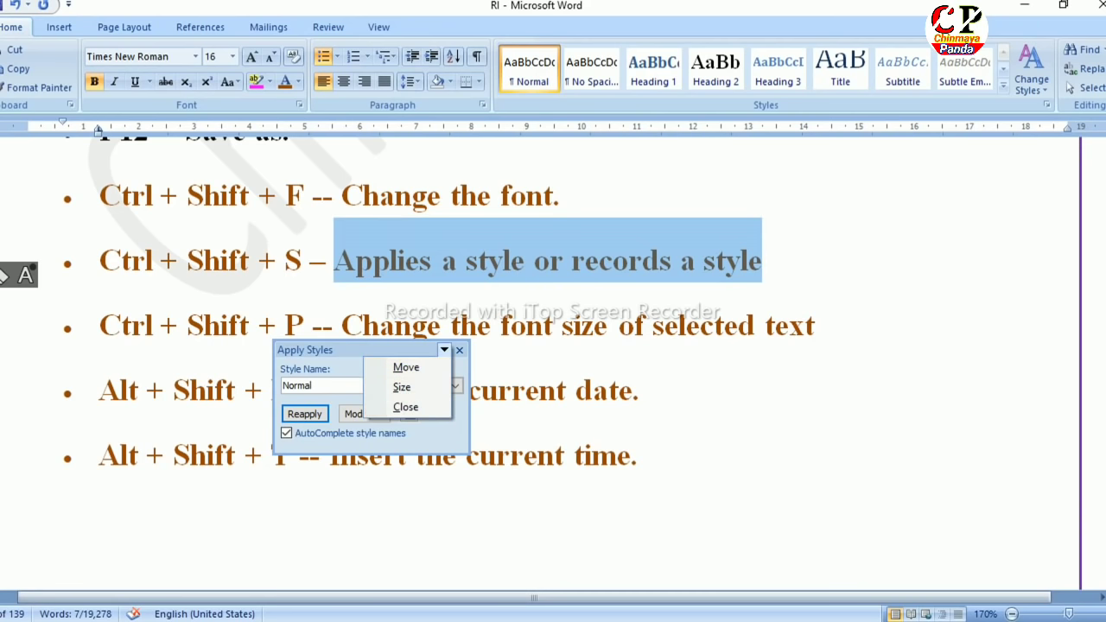
click(641, 389)
key(ctrl+shift+s)
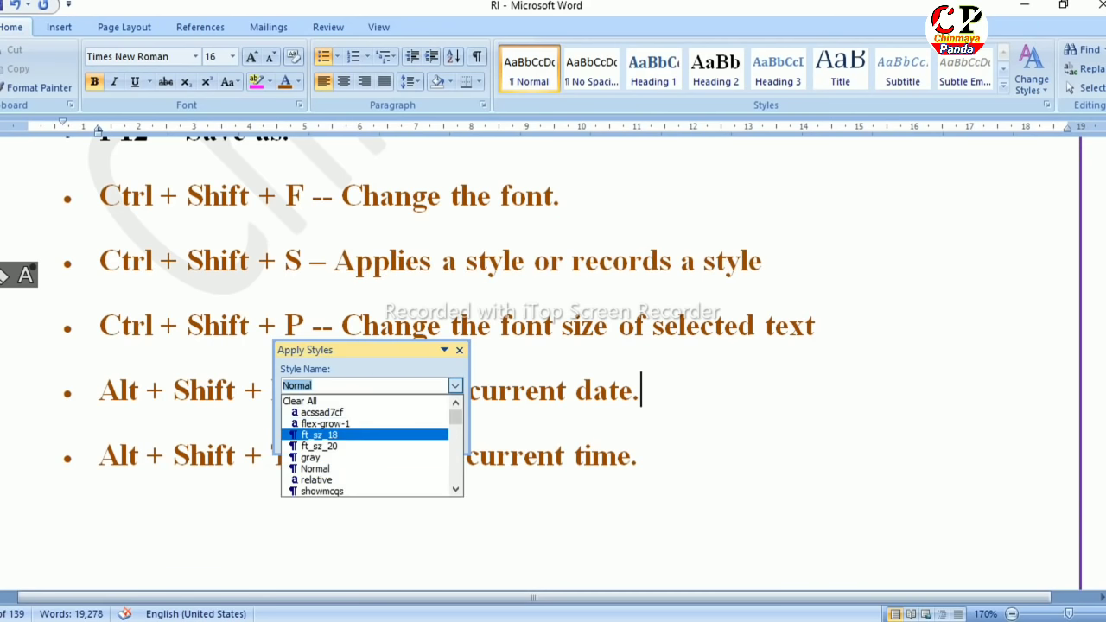
scroll(372, 445, down, 5)
scroll(371, 445, down, 5)
scroll(371, 445, up, 5)
scroll(372, 444, down, 1)
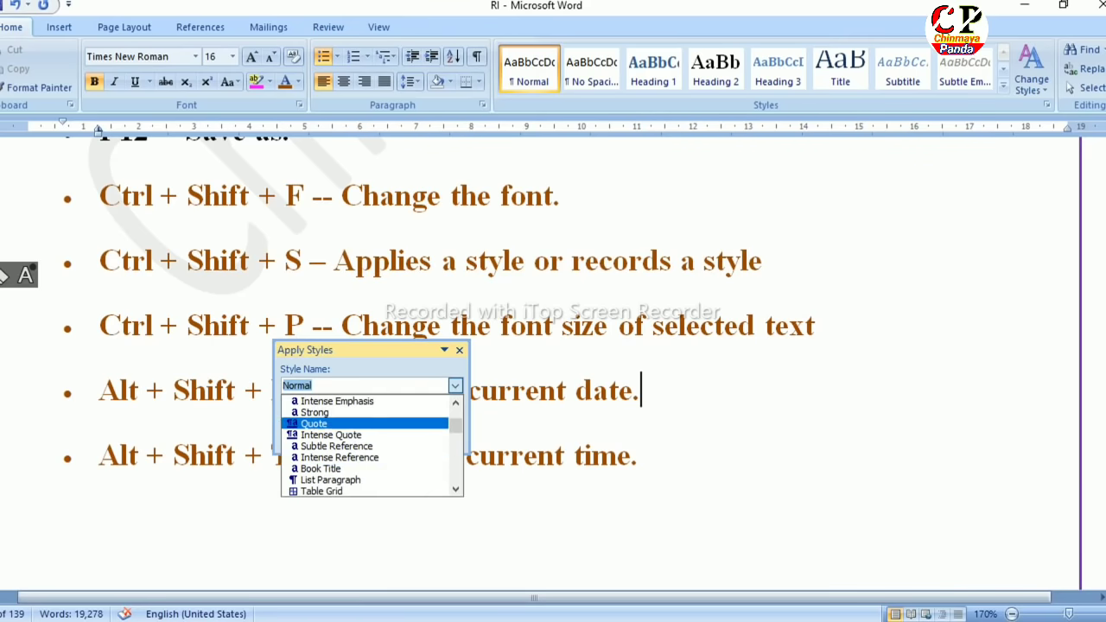
click(320, 469)
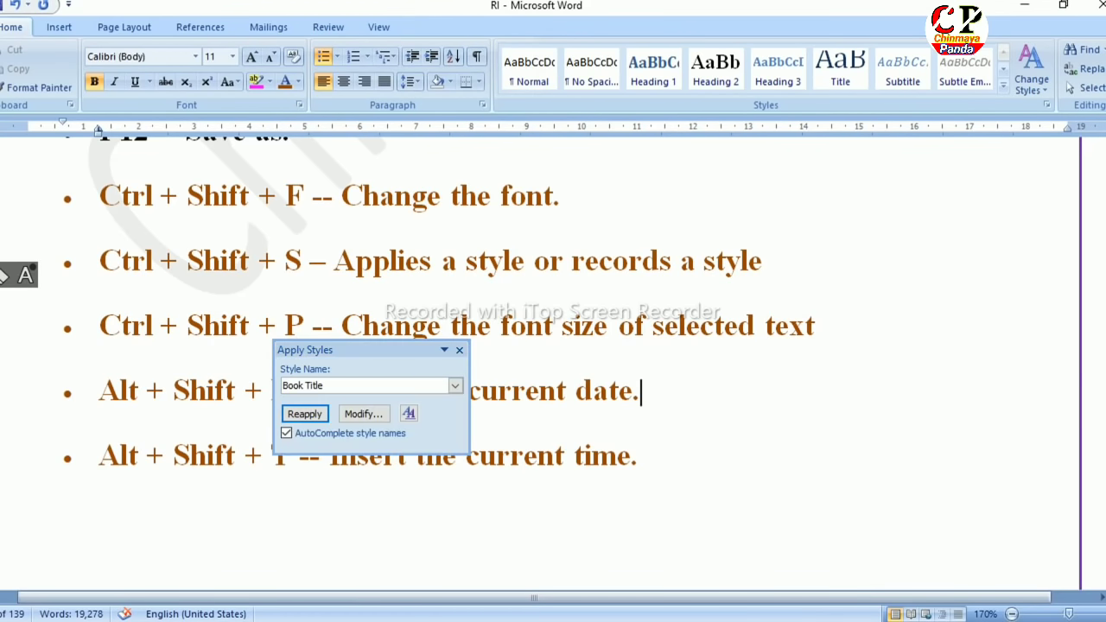
click(459, 349)
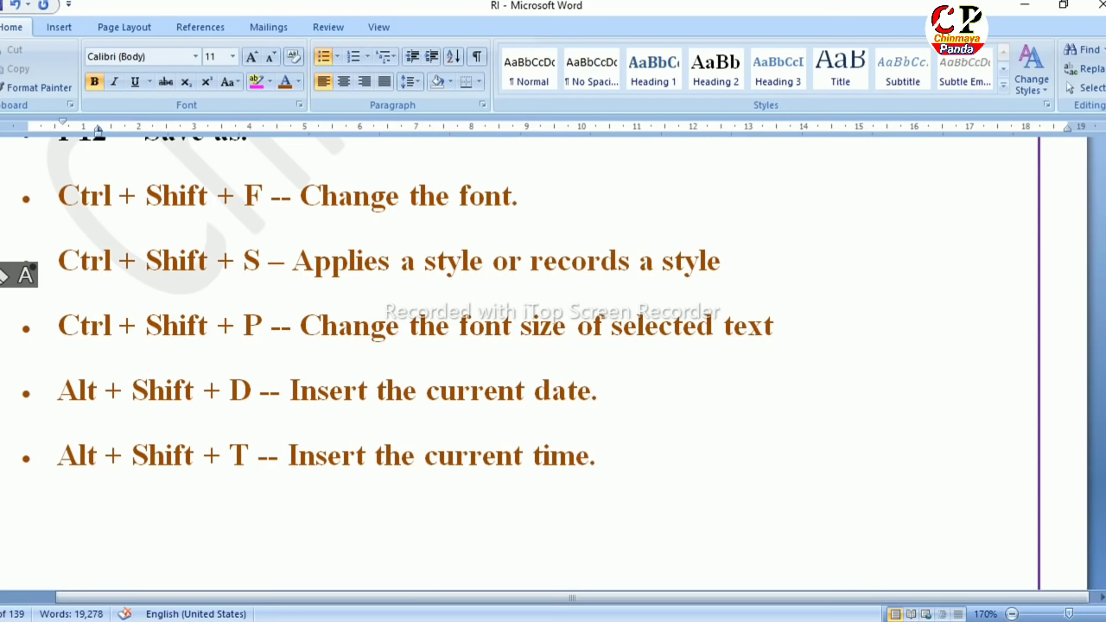
drag(459, 326, 788, 326)
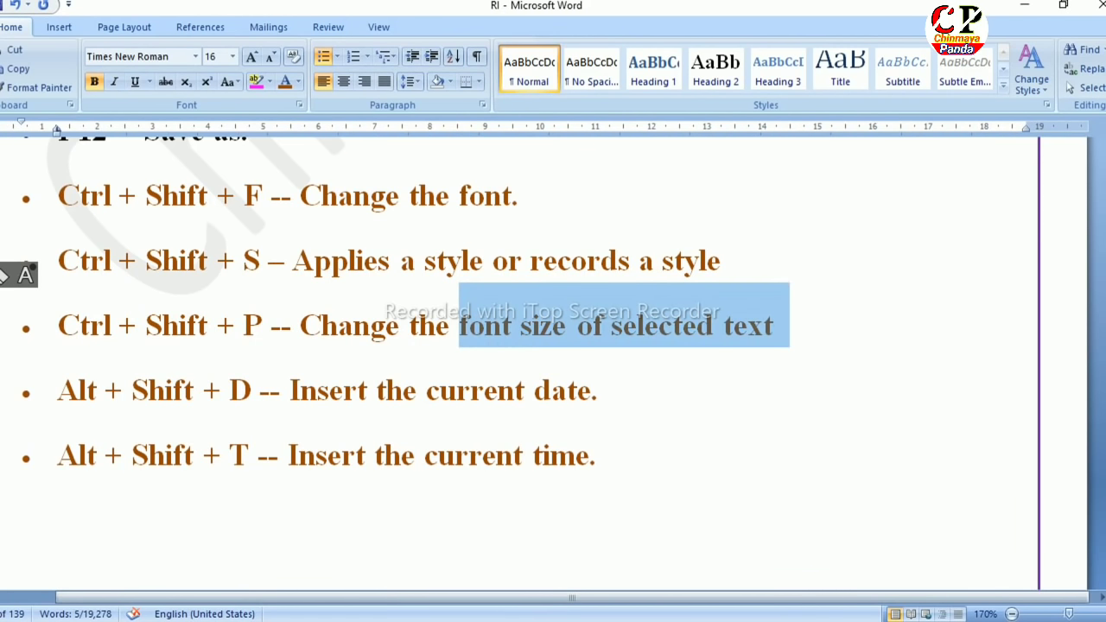
key(ctrl+shift+p)
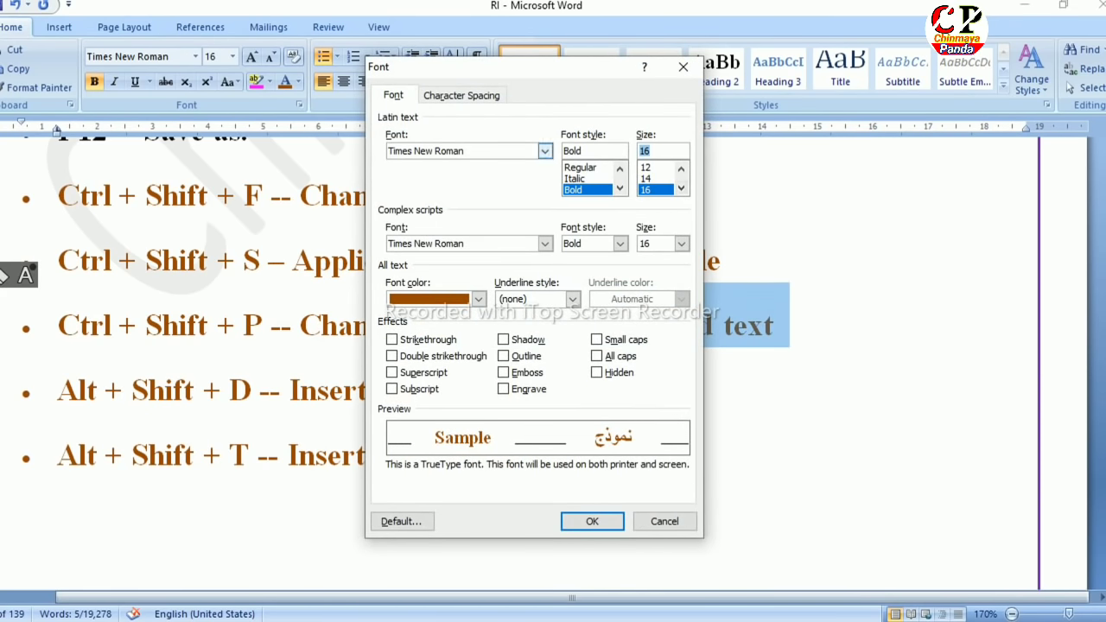
click(664, 521)
scroll(4, 275, down, 1)
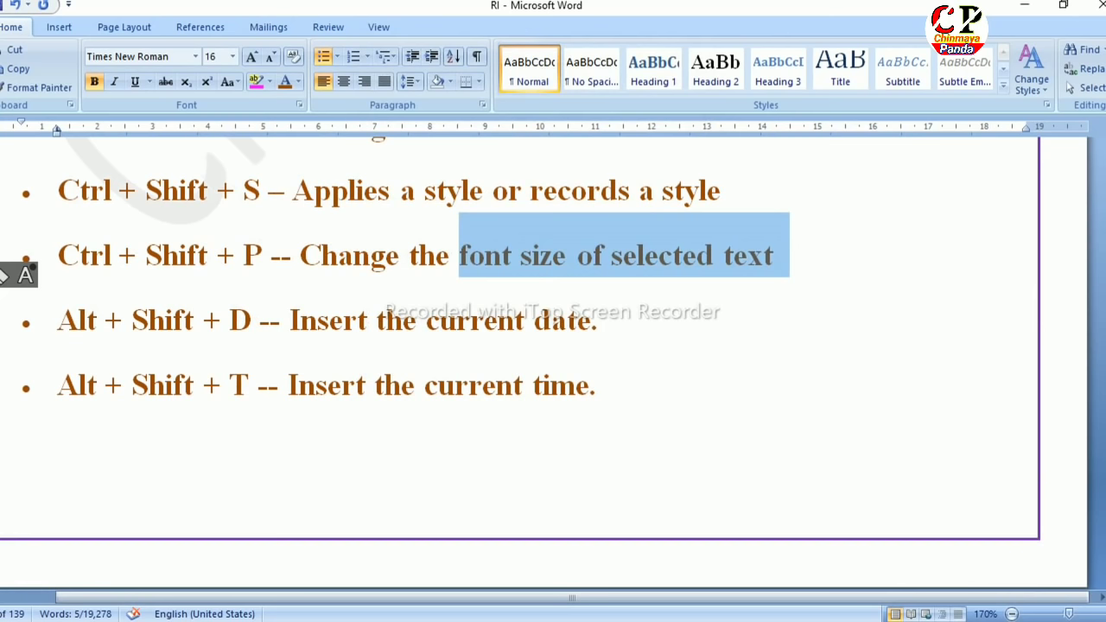
key(Down)
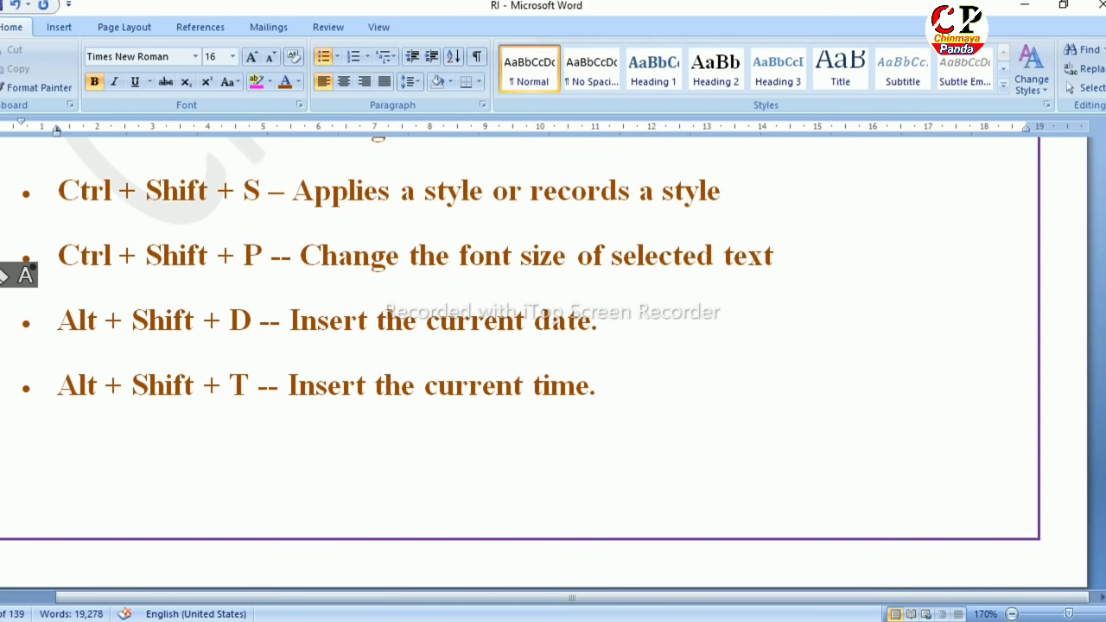
Step: Insert the date 8/13/2021 after 'current date.' with Alt+Shift+D
key(alt+shift+d)
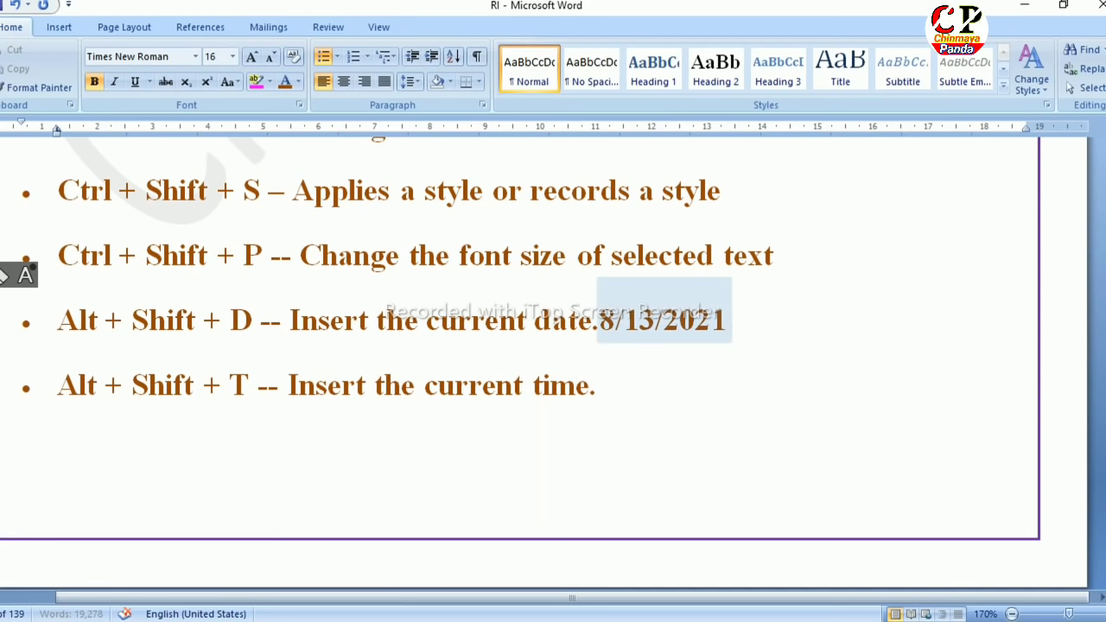
key(Down)
key(Up)
key(shift+Left)
key(shift+Left)
key(shift+Left)
key(shift+Left)
key(shift+Left)
key(shift+Left)
key(shift+Left)
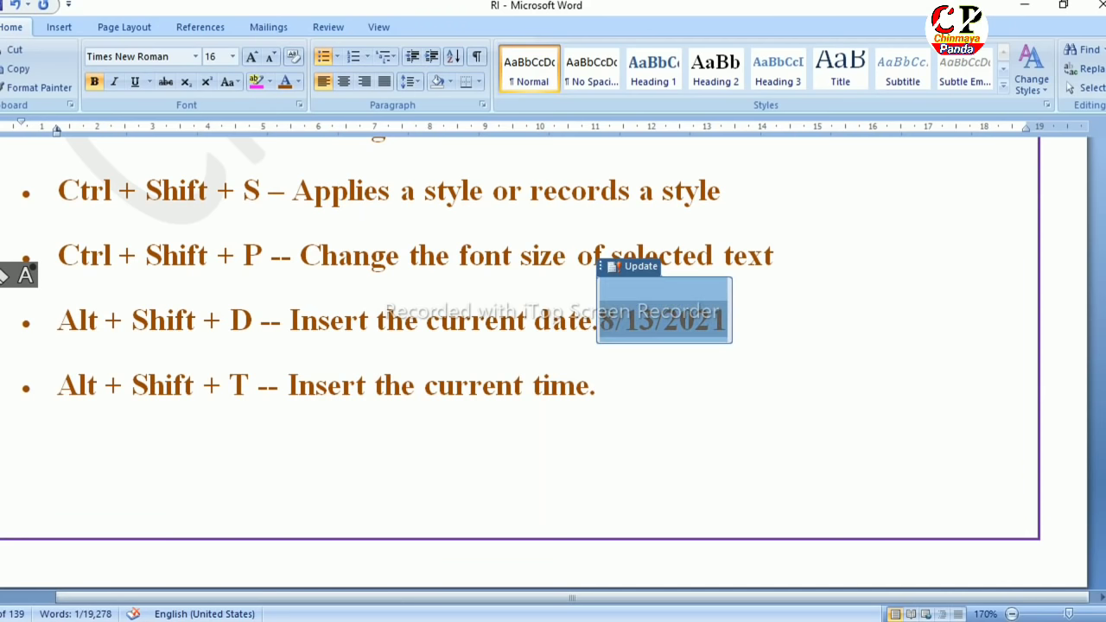
Step: Insert the time 9:34 PM after 'current time.' and highlight it pink
key(Down)
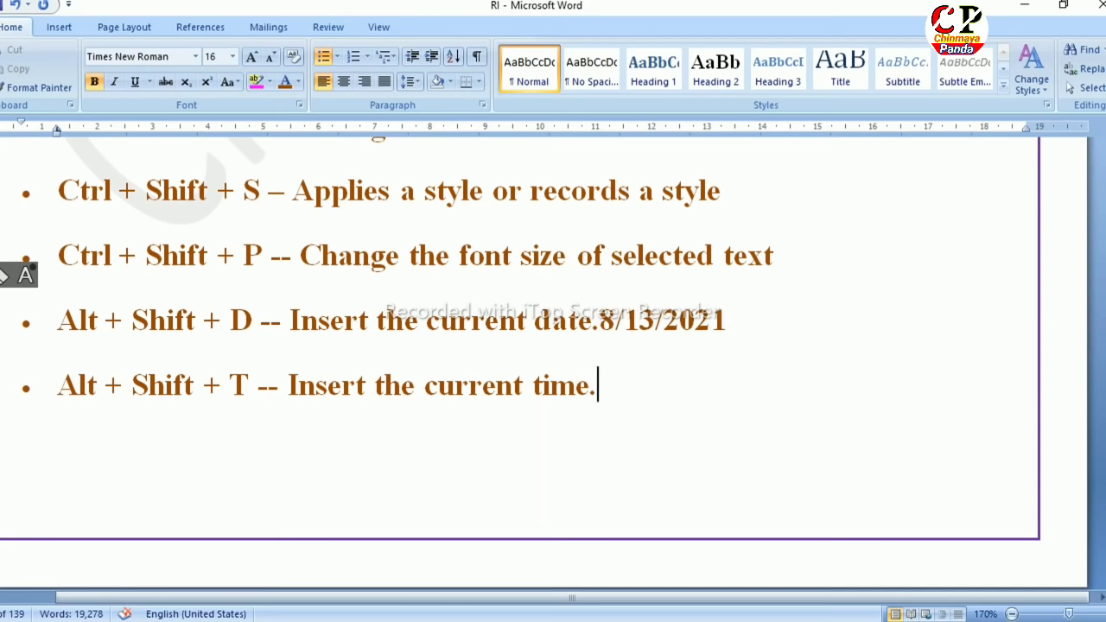
key(alt+shift+t)
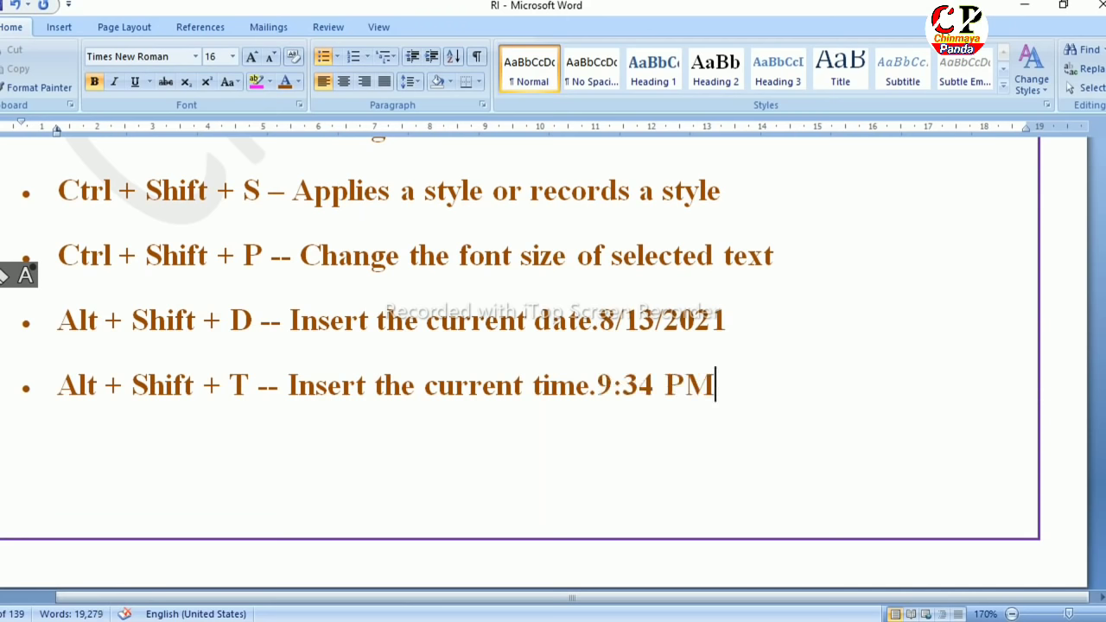
key(shift+Left)
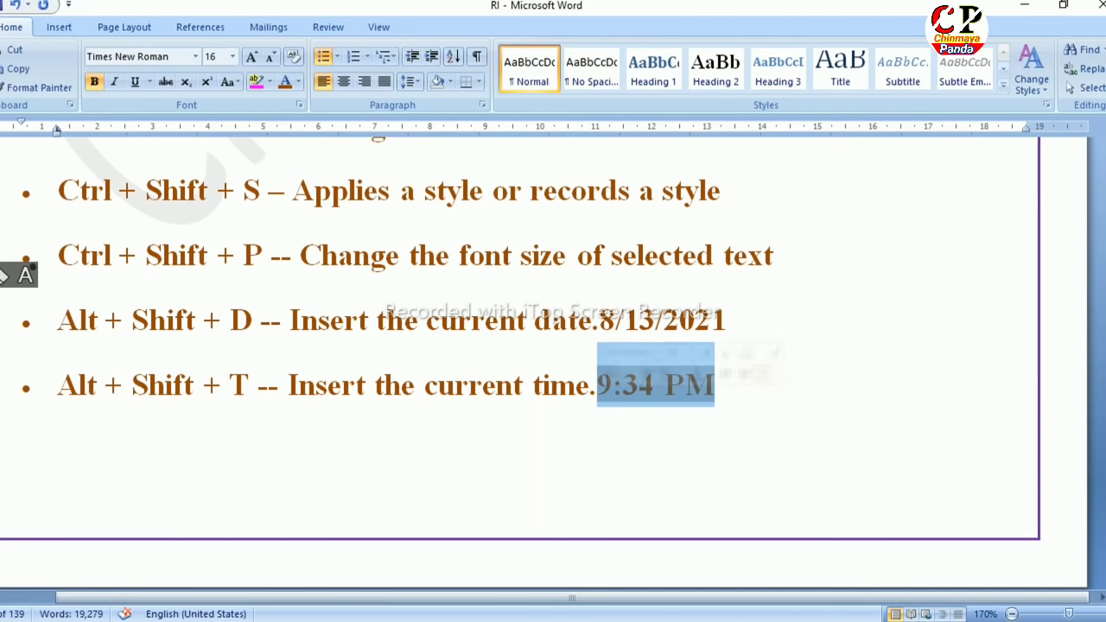
click(257, 81)
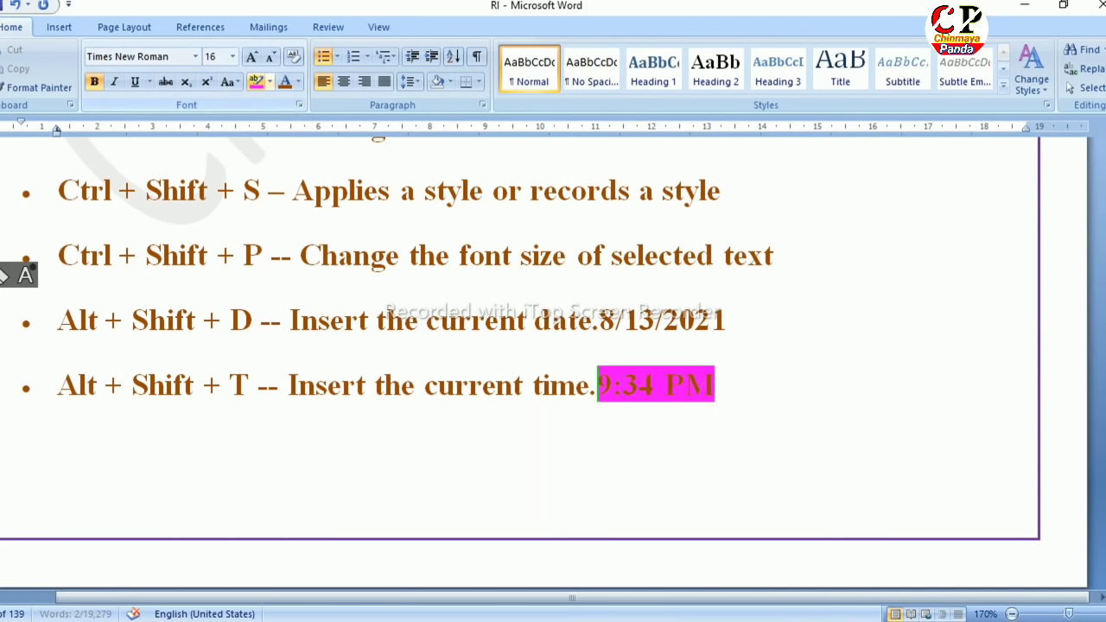
click(576, 384)
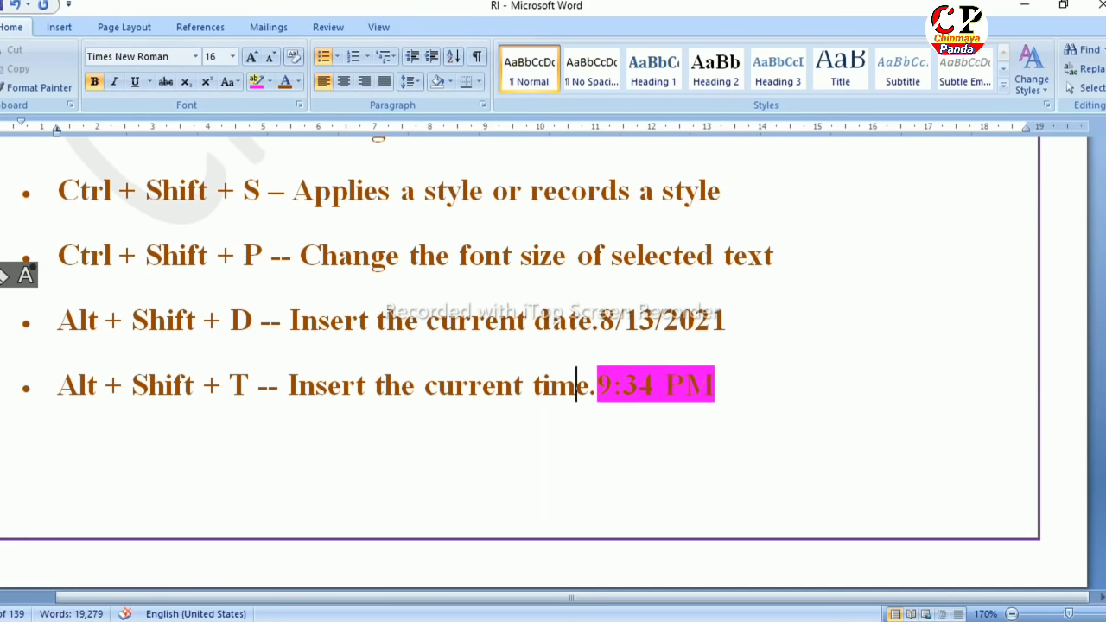
scroll(553, 346, down, 5)
scroll(553, 346, up, 4)
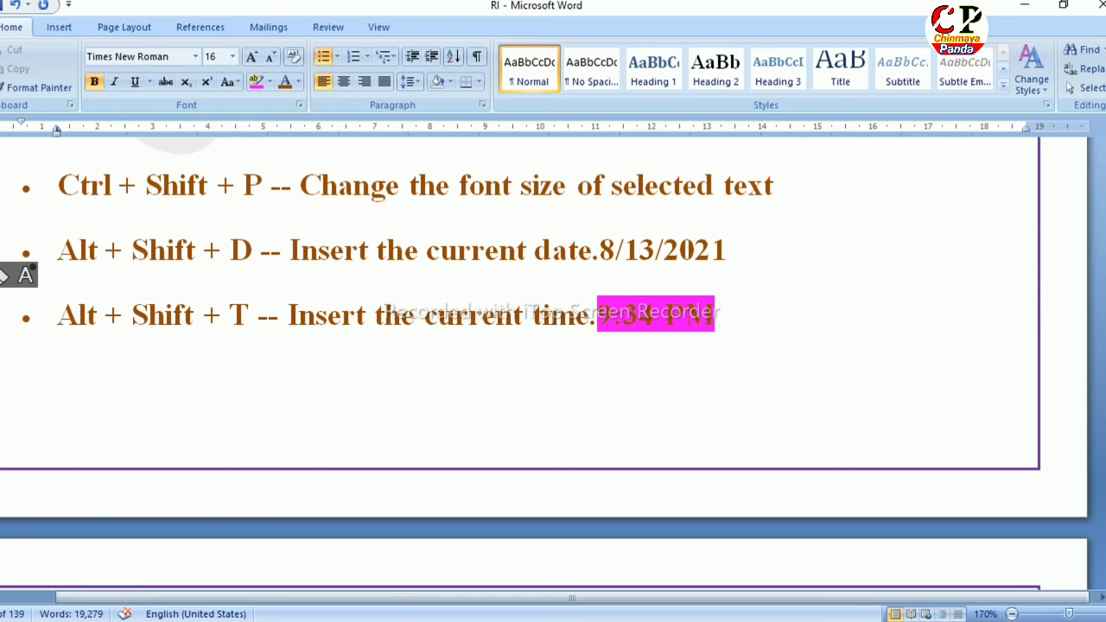
Step: Scroll past the date and time lines to the 'LIKE SHARE SUBSCRIBE' page
scroll(553, 346, down, 4)
scroll(553, 345, down, 4)
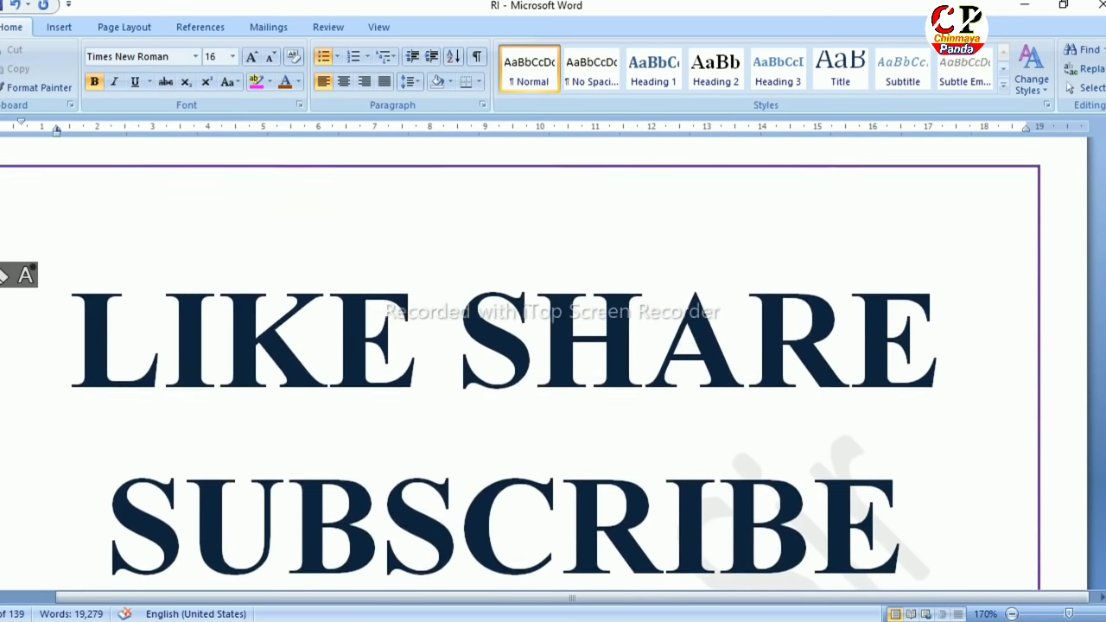
scroll(553, 346, down, 2)
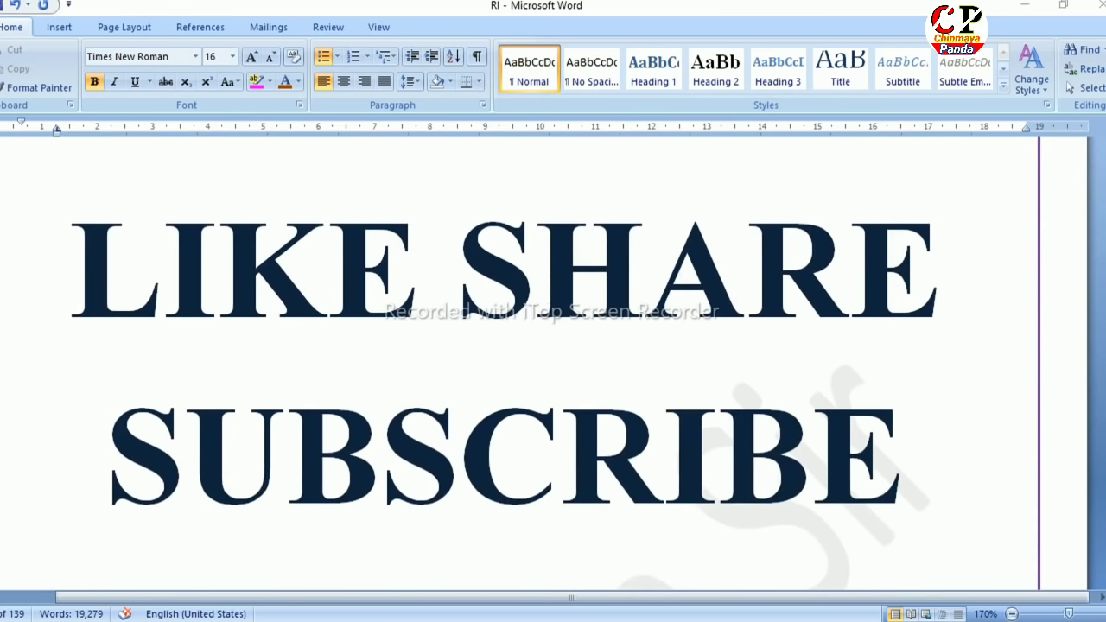